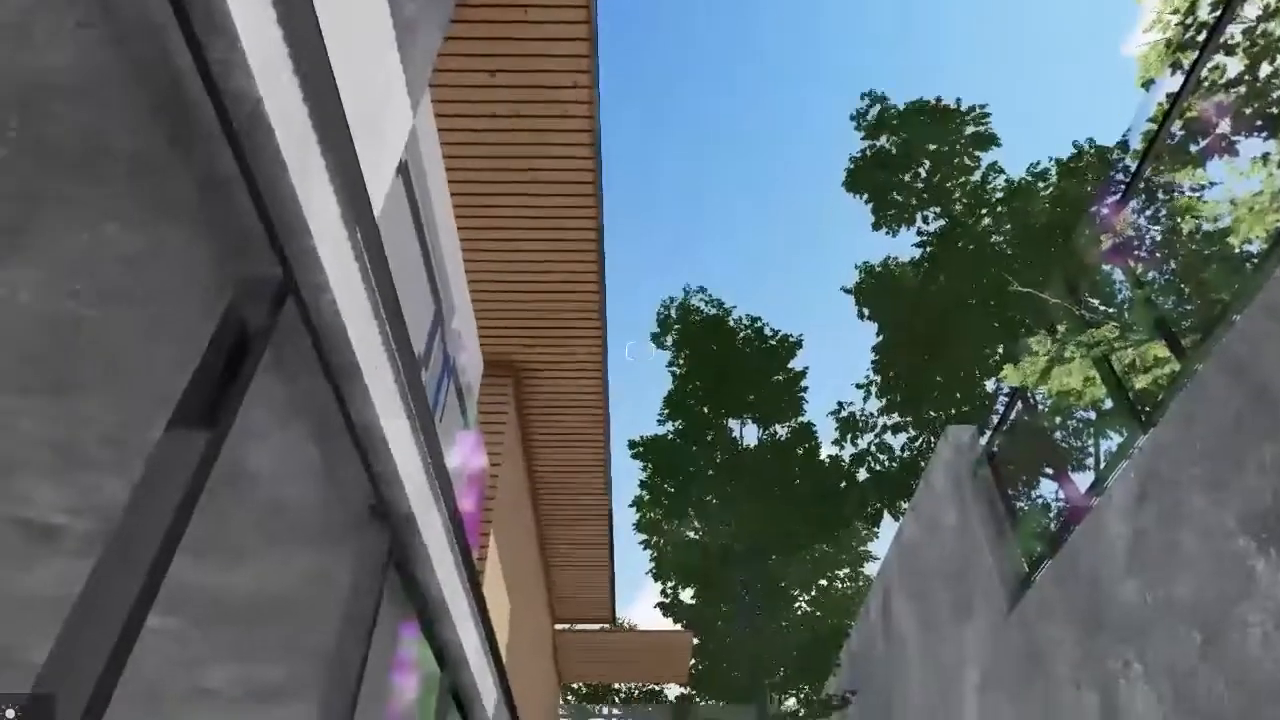
Bring the photo camera down to the courtyard garden between the glass facade and the concrete wall
{"action": "middle_click_drag", "start_coordinate": [399, 358], "coordinate": [432, 368]}
{"action": "mouse_move", "coordinate": [432, 368]}
{"action": "right_mouse_down"}
{"action": "mouse_move", "coordinate": [432, 248]}
{"action": "mouse_move", "coordinate": [432, 363]}
{"action": "mouse_move", "coordinate": [416, 352]}
{"action": "right_mouse_up"}
{"action": "key", "text": "s"}
{"action": "key", "text": "d"}
{"action": "key", "text": "w"}
{"action": "key", "text": "s"}
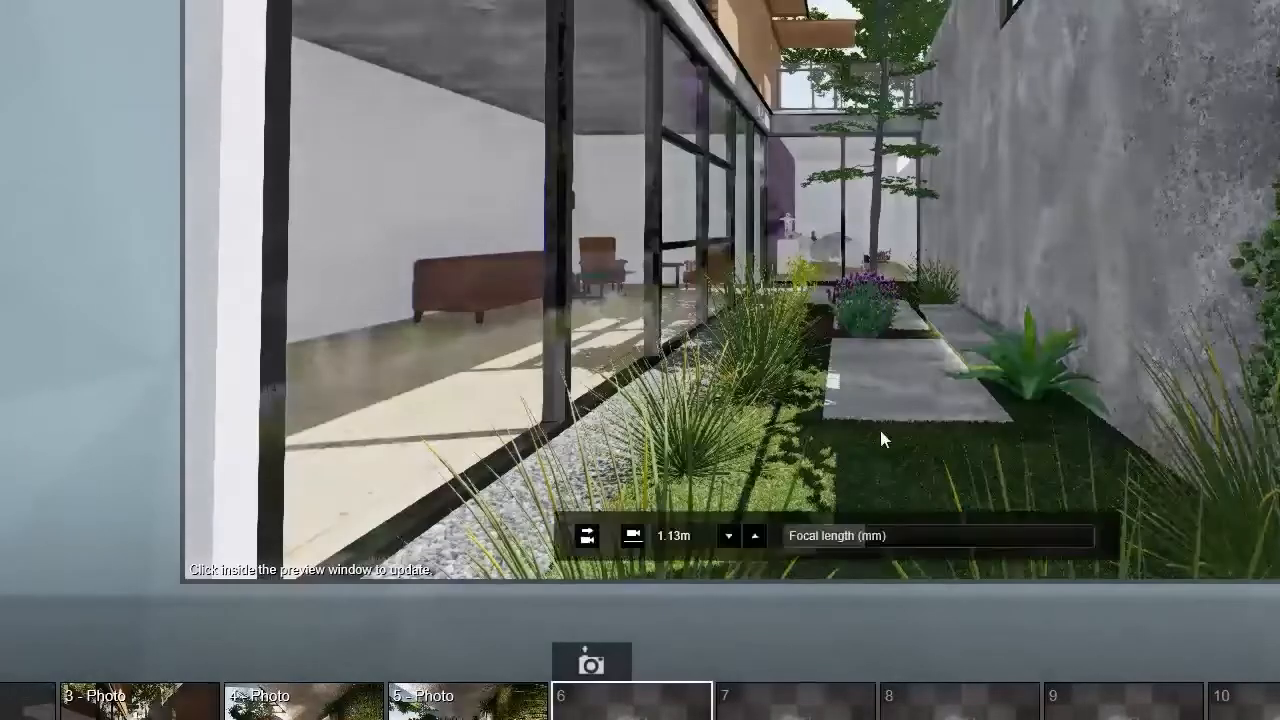
Frame the photo view along the stepping-slab path toward the glazed bedroom at an eye height of about 1.14 m
{"action": "key", "text": "s"}
{"action": "key", "text": "w"}
{"action": "right_click_drag", "start_coordinate": [889, 418], "coordinate": [893, 380]}
{"action": "key", "text": "w"}
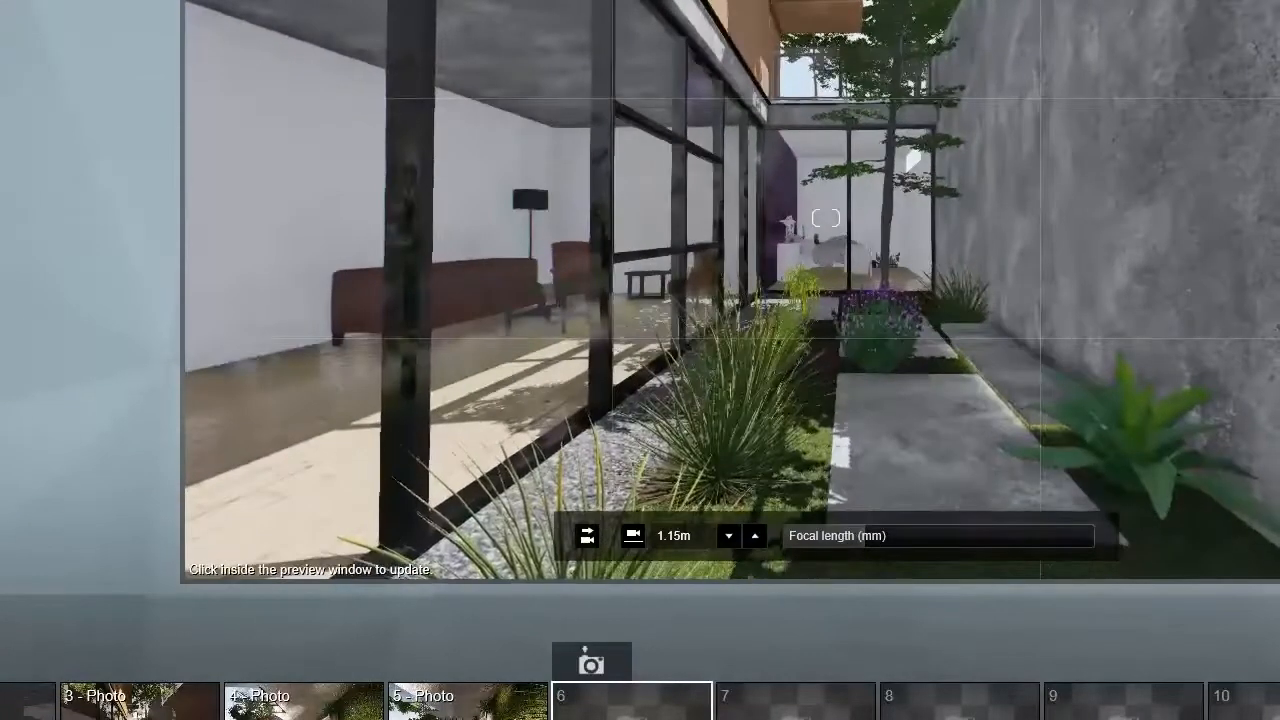
{"action": "right_click_drag", "start_coordinate": [893, 380], "coordinate": [893, 298]}
{"action": "right_click_drag", "start_coordinate": [975, 298], "coordinate": [973, 382]}
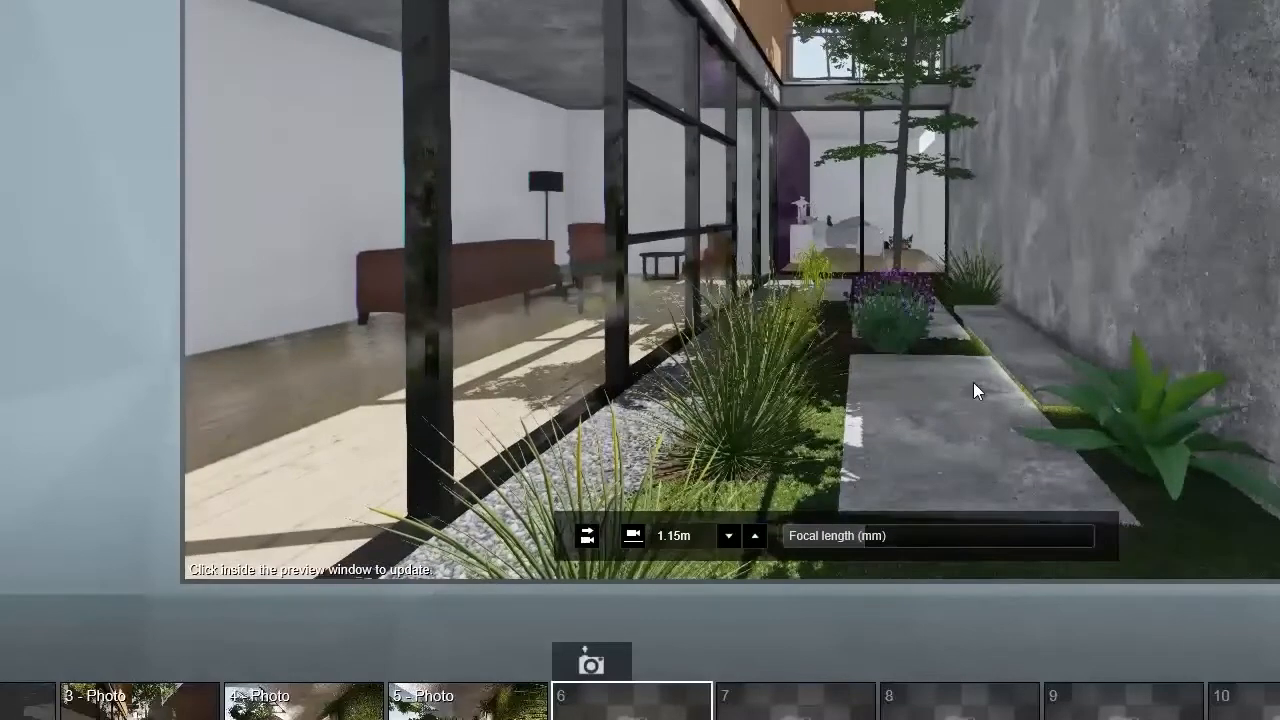
{"action": "key", "text": "w"}
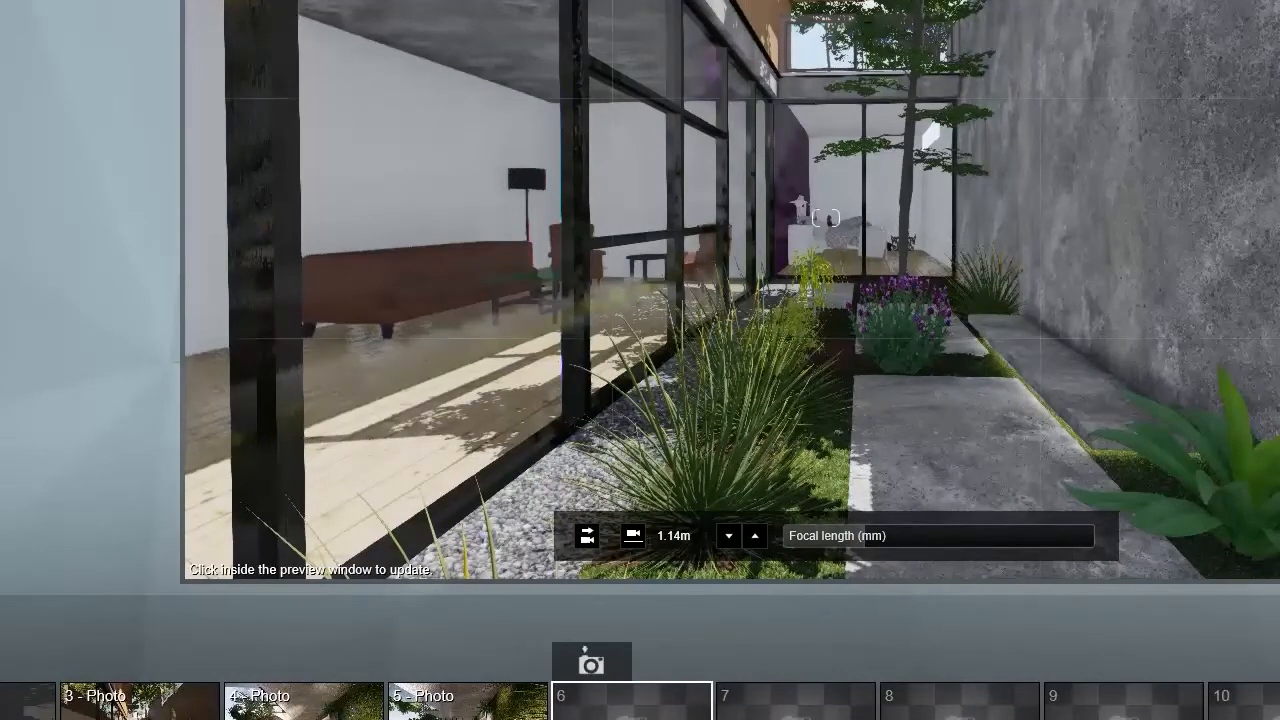
{"action": "right_click_drag", "start_coordinate": [973, 382], "coordinate": [981, 384]}
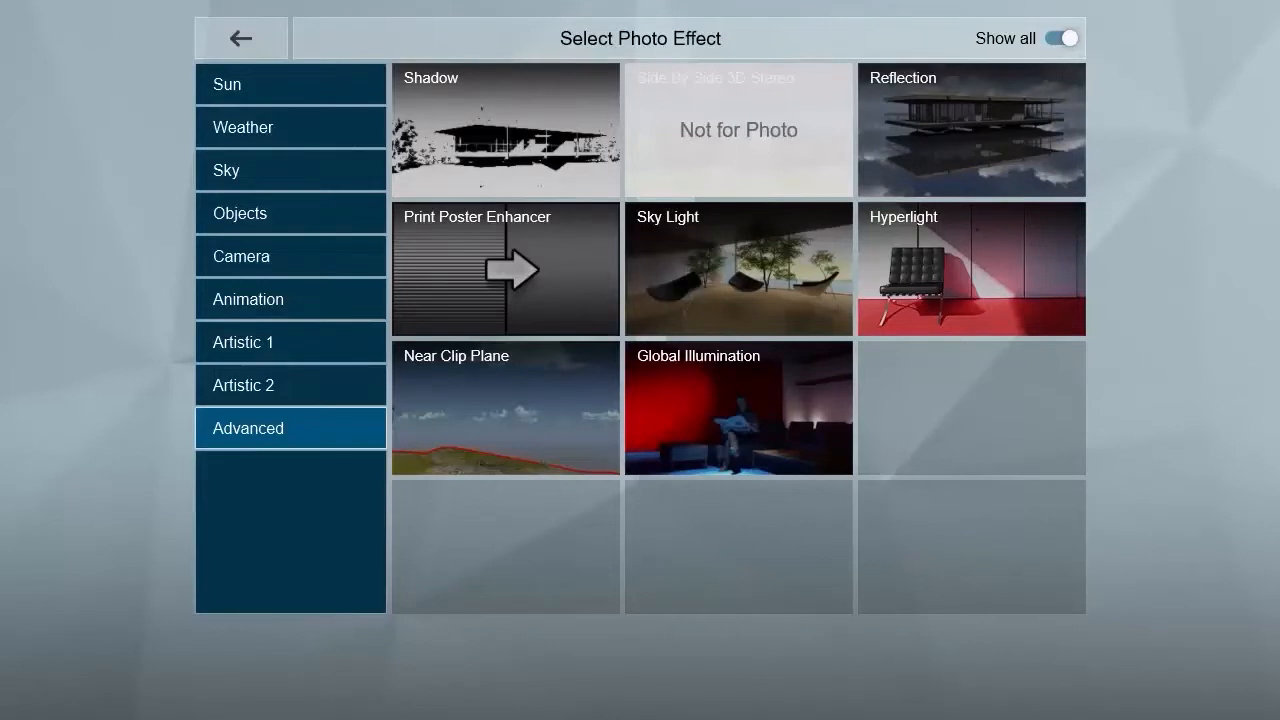
Apply the Realistic style to the photo and open its Shadow effect settings
{"action": "left_click", "coordinate": [522, 92]}
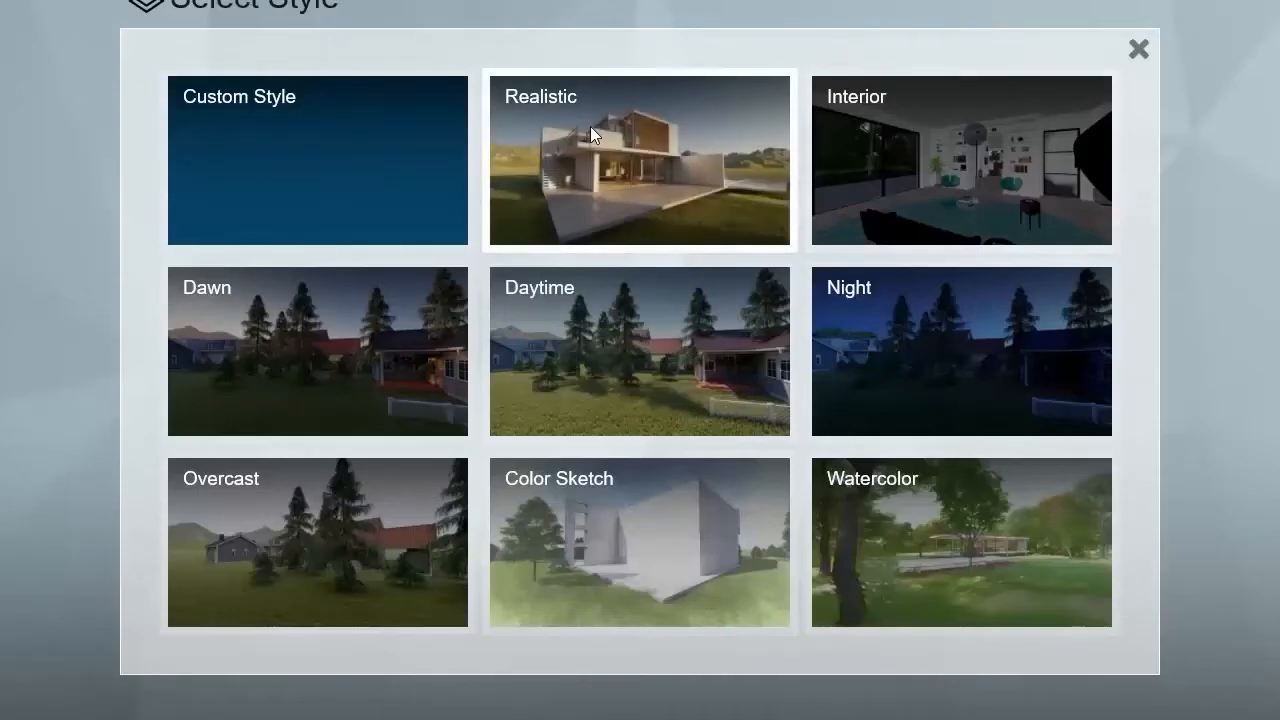
{"action": "left_click", "coordinate": [590, 126]}
{"action": "left_click", "coordinate": [939, 220]}
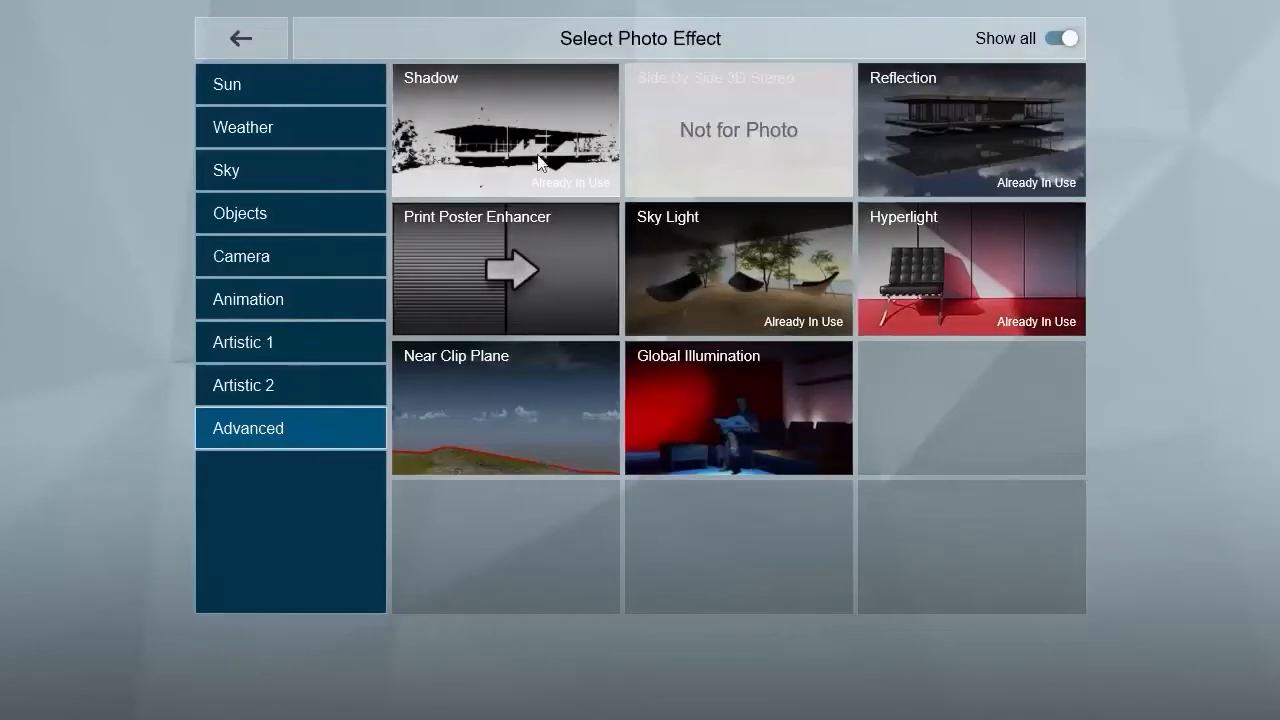
{"action": "left_click", "coordinate": [520, 143]}
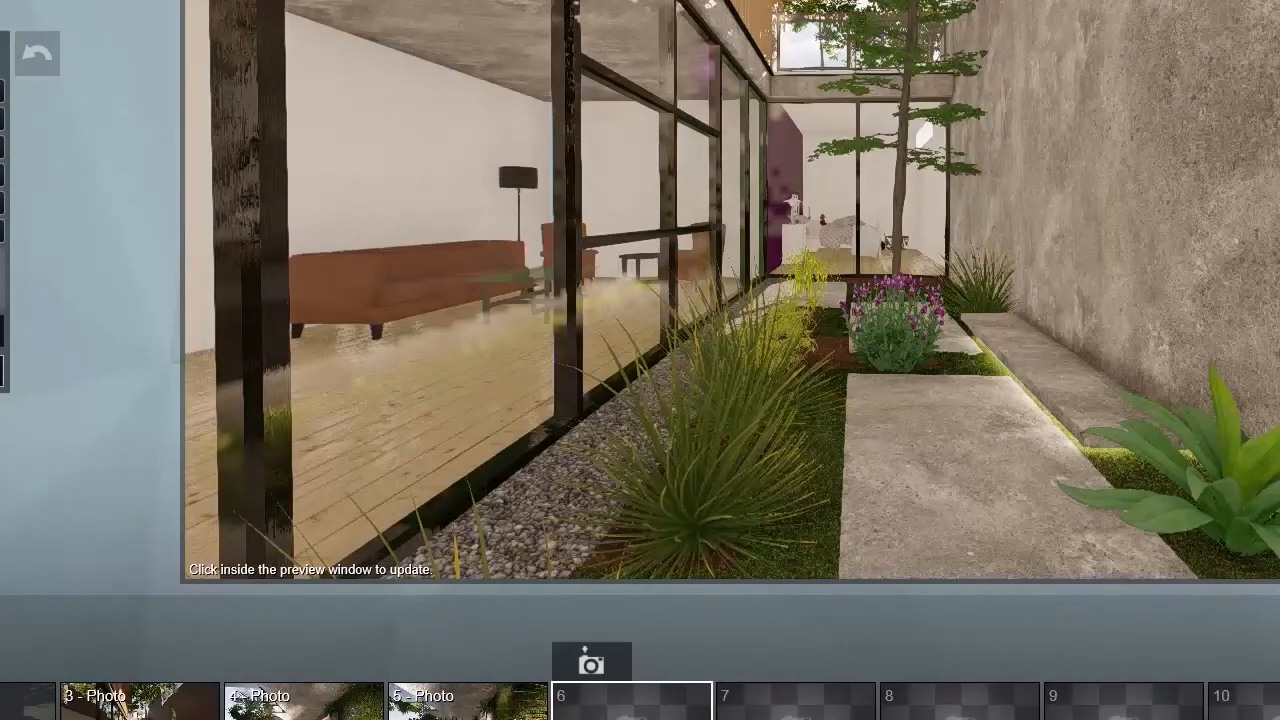
{"action": "left_click", "coordinate": [889, 315]}
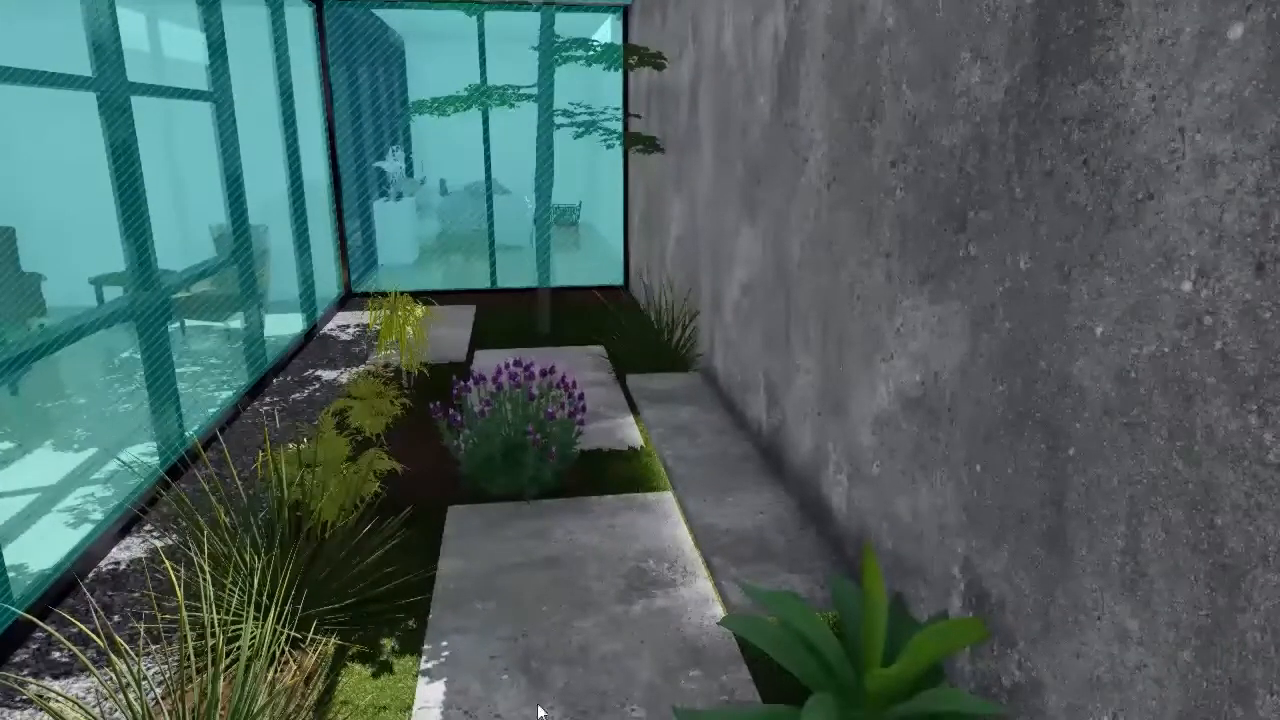
Add the path slabs, the concrete wall and the low concrete ledge as reflection planes
{"action": "left_click", "coordinate": [566, 655]}
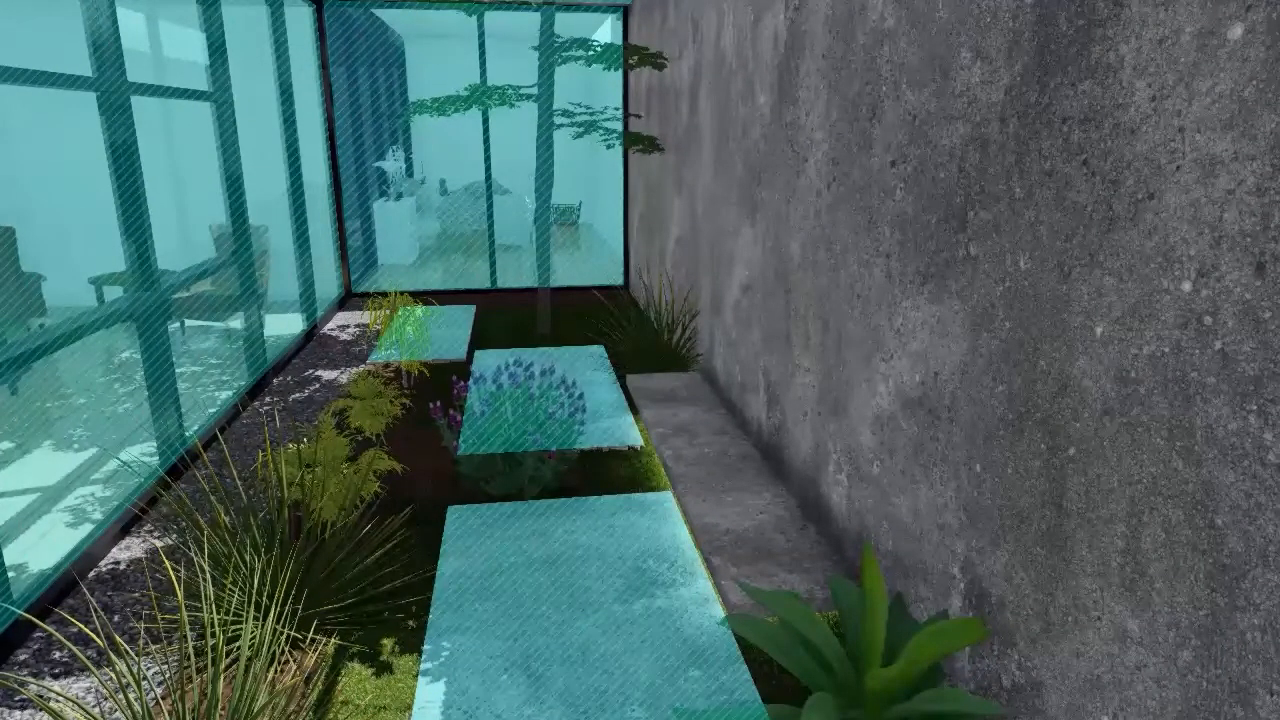
{"action": "left_click", "coordinate": [1020, 352]}
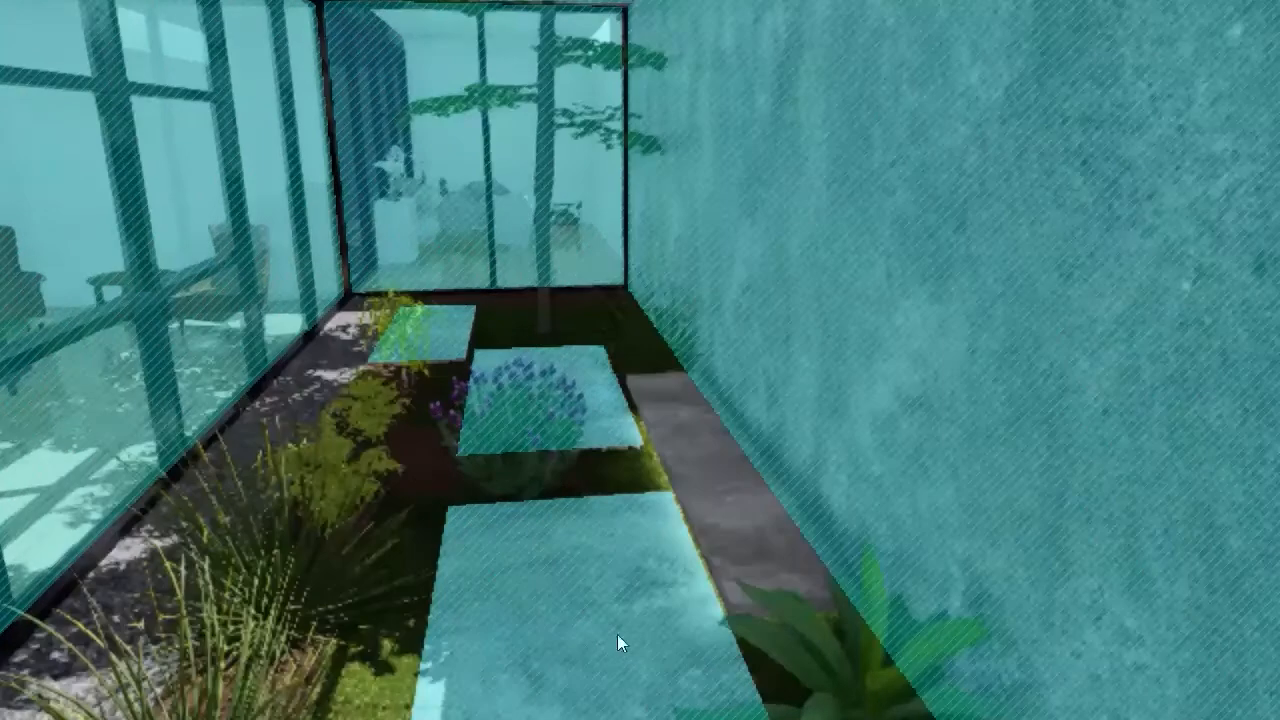
{"action": "left_click", "coordinate": [730, 524]}
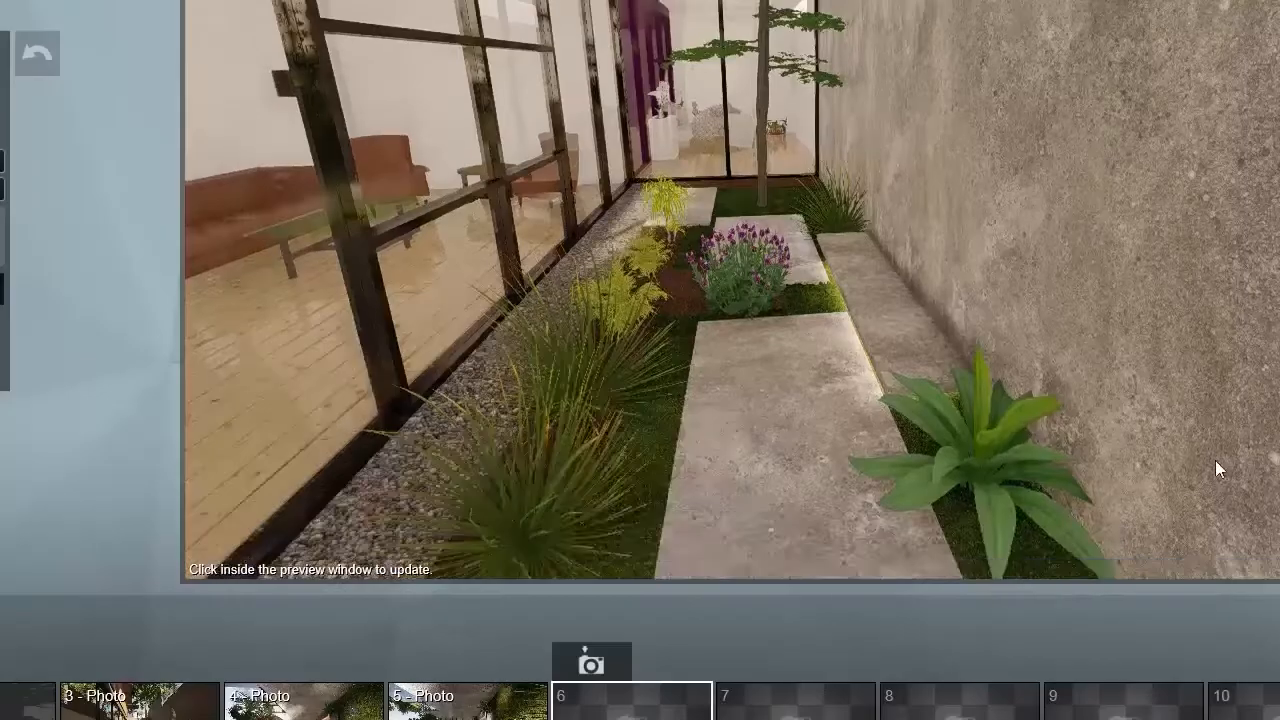
Reframe the photo view of the garden path from a higher camera position, about 1.37 m above the ground
{"action": "right_click_drag", "start_coordinate": [1042, 299], "coordinate": [888, 598]}
{"action": "key", "text": "e"}
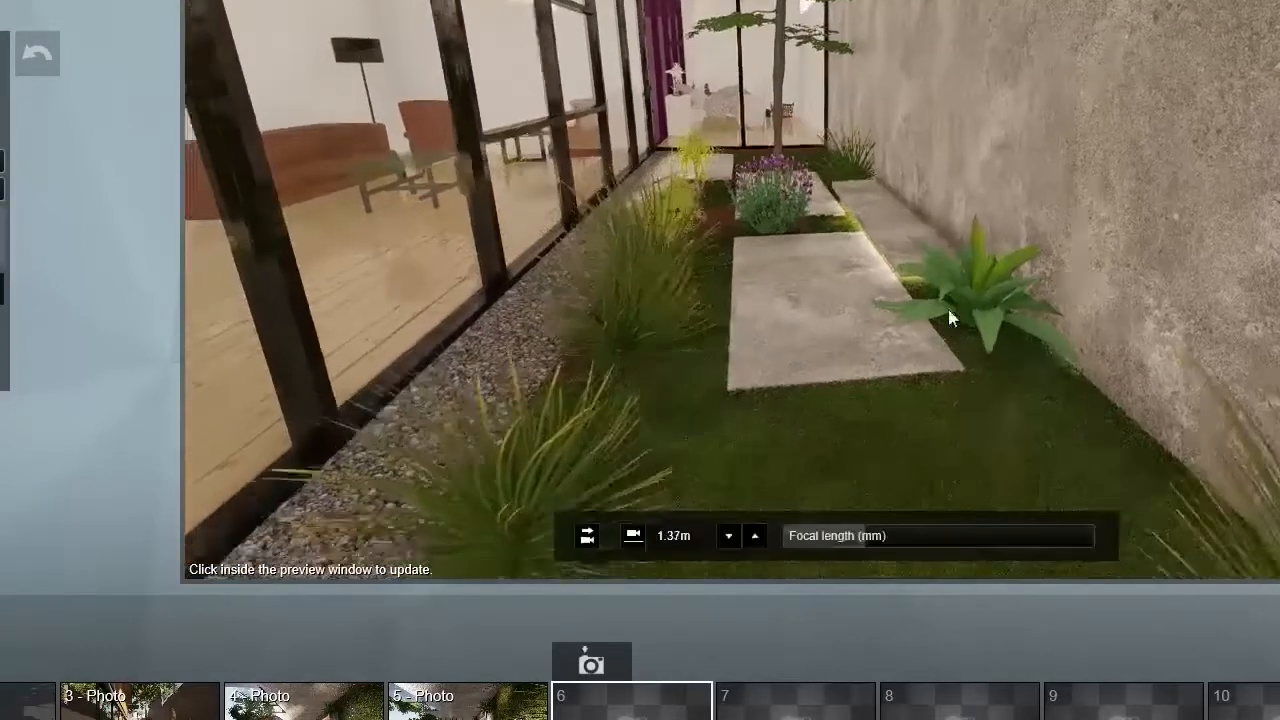
{"action": "right_click_drag", "start_coordinate": [948, 314], "coordinate": [950, 245]}
{"action": "key", "text": "w"}
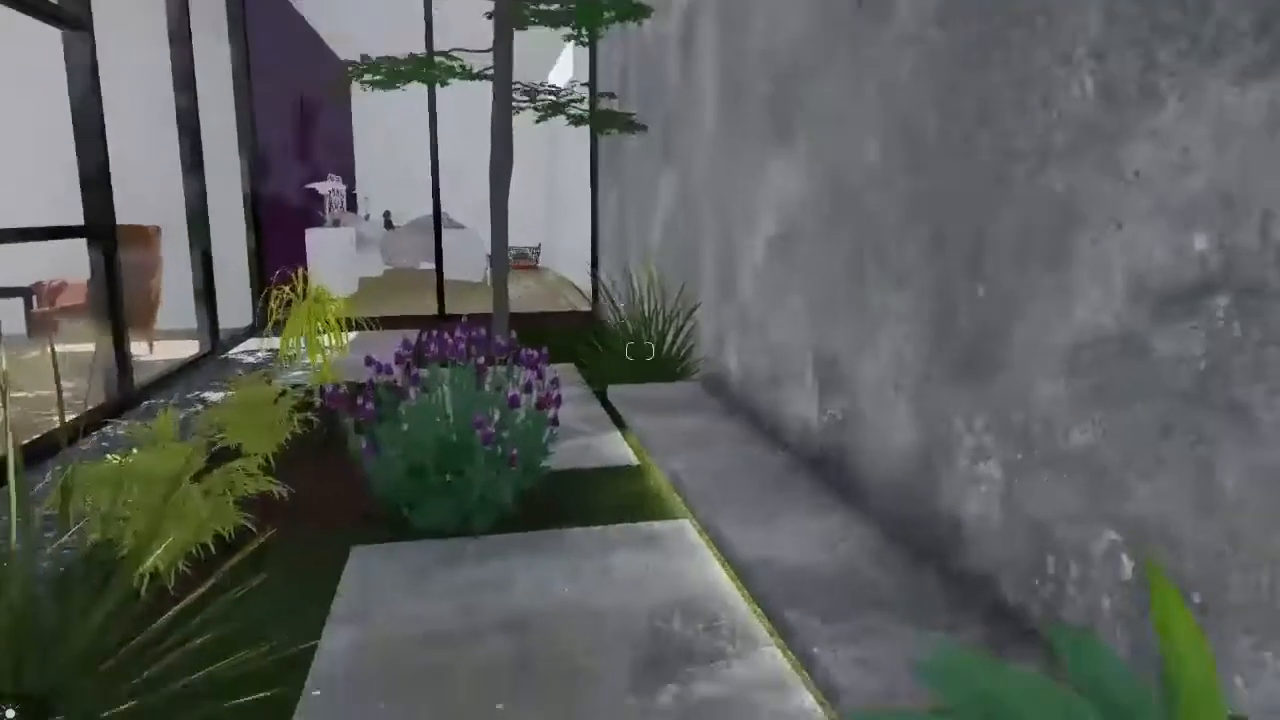
Place an area light at the edge of the path slab beside the low concrete ledge, near the lavender
{"action": "key", "text": "w"}
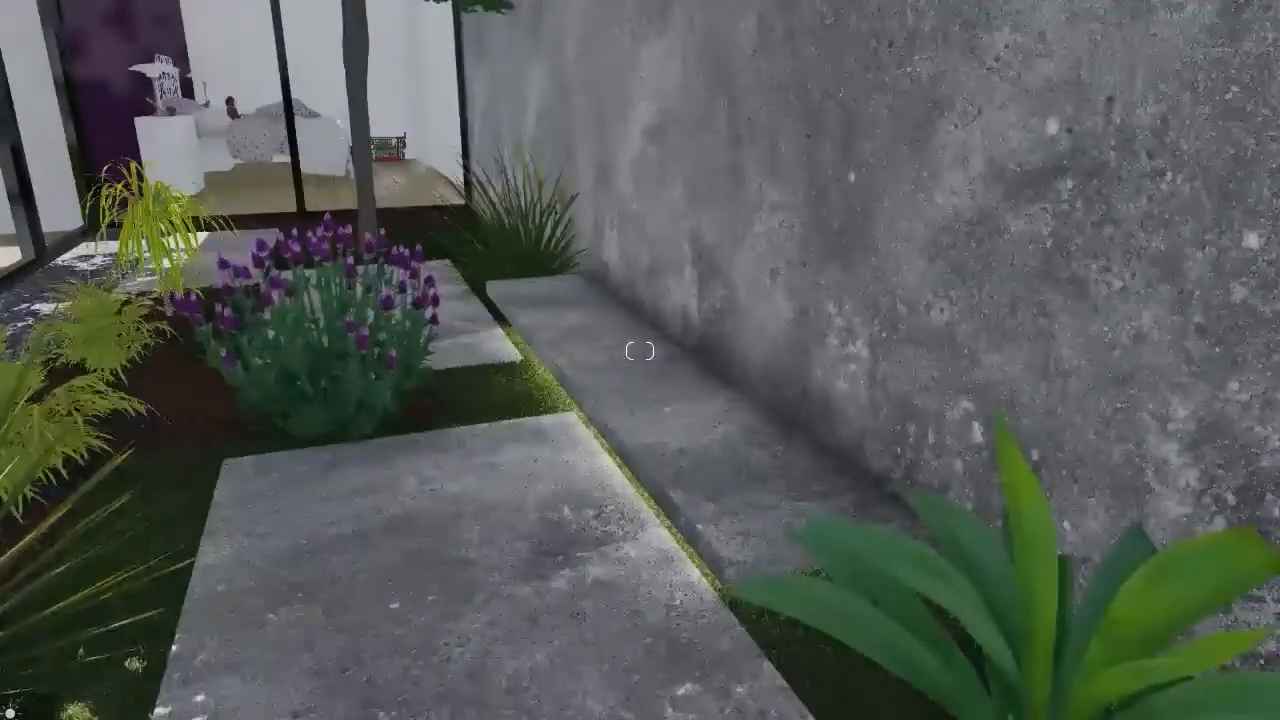
{"action": "left_click", "coordinate": [643, 388]}
{"action": "key", "text": "q"}
{"action": "key", "text": "q"}
{"action": "key", "text": "w"}
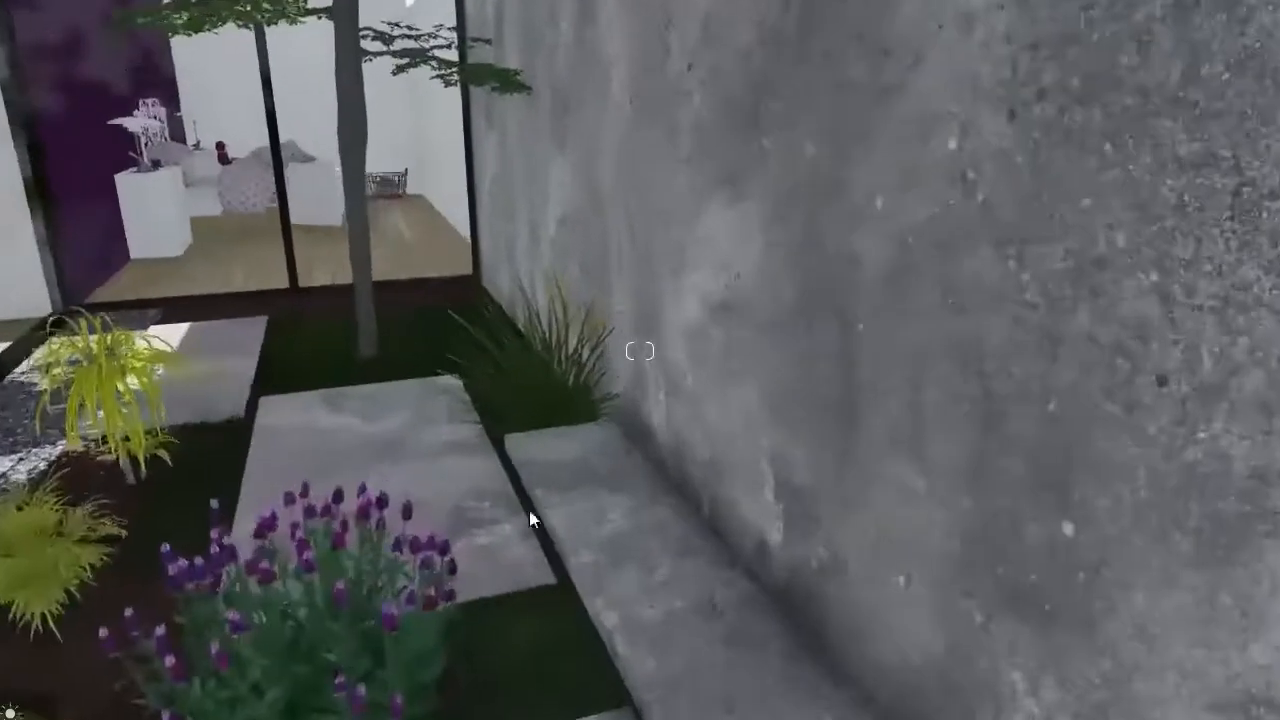
{"action": "key", "text": "e"}
{"action": "key", "text": "w"}
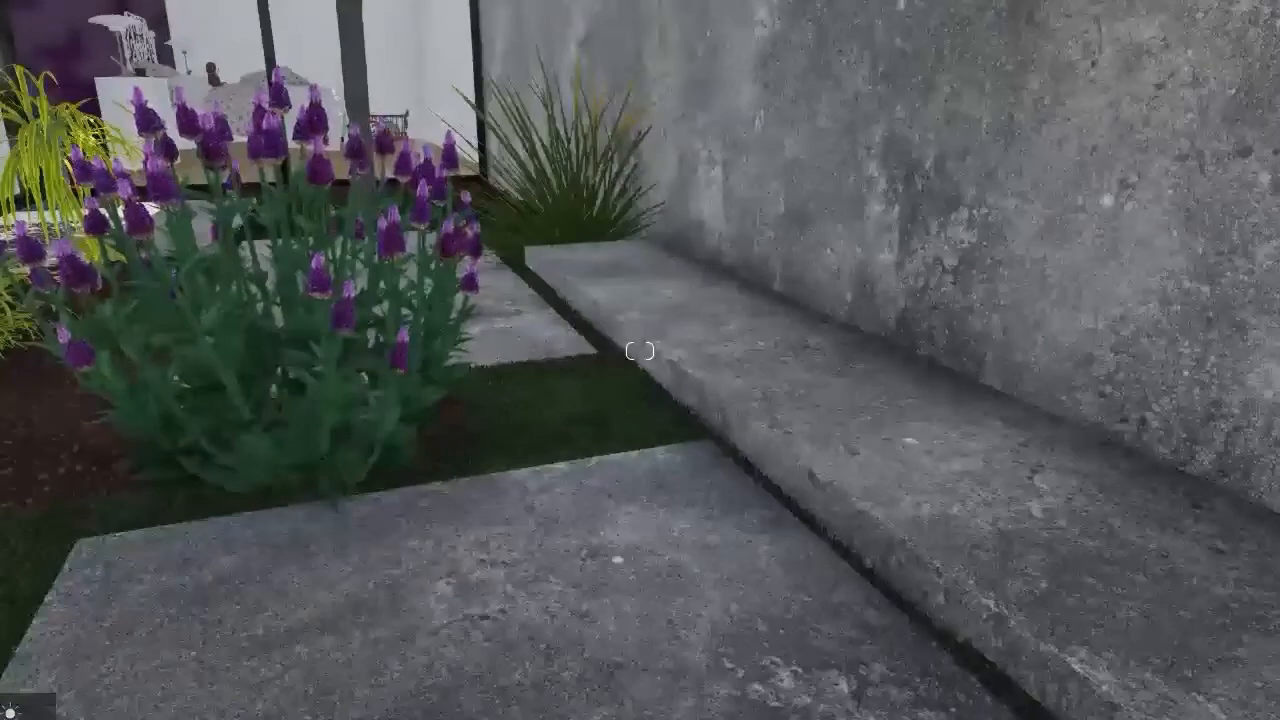
{"action": "left_click", "coordinate": [2, 106]}
{"action": "left_click", "coordinate": [727, 440]}
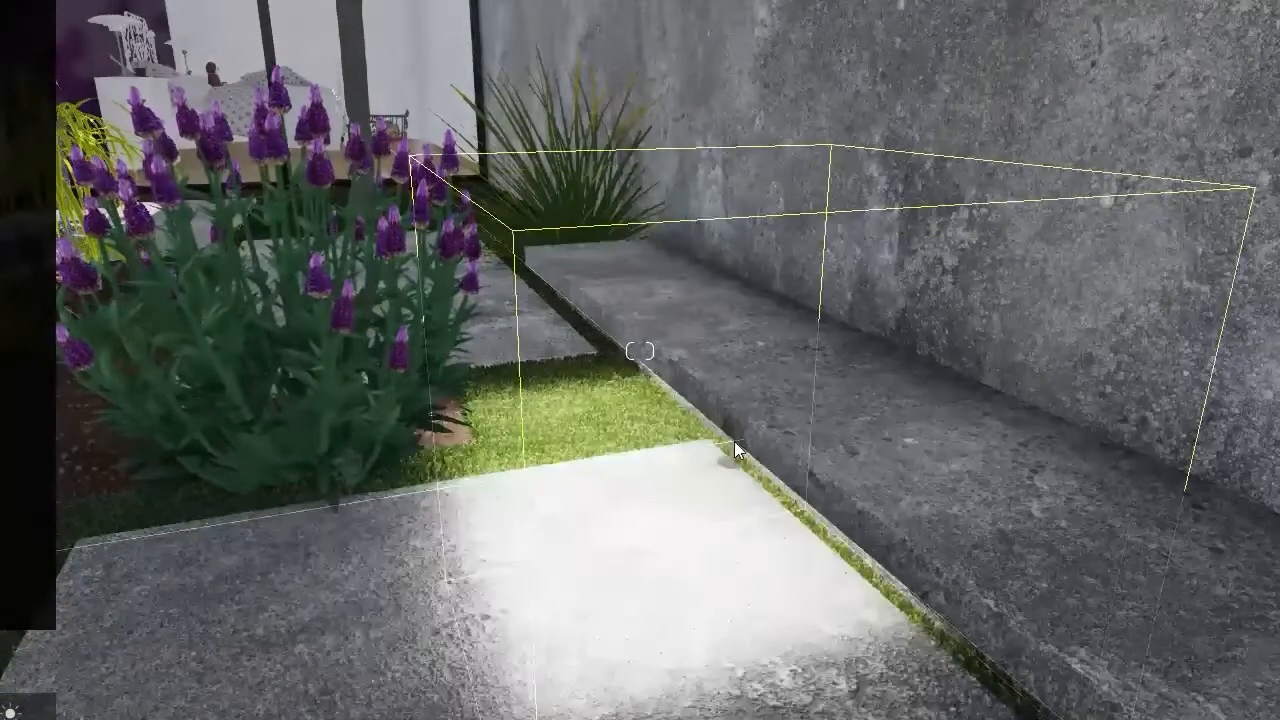
{"action": "right_click_drag", "start_coordinate": [733, 440], "coordinate": [853, 534]}
{"action": "key", "text": "Escape"}
Narrow the area light, move it onto the low concrete ledge and lengthen it to run along the ledge
{"action": "left_click_drag", "start_coordinate": [1279, 360], "coordinate": [1268, 360]}
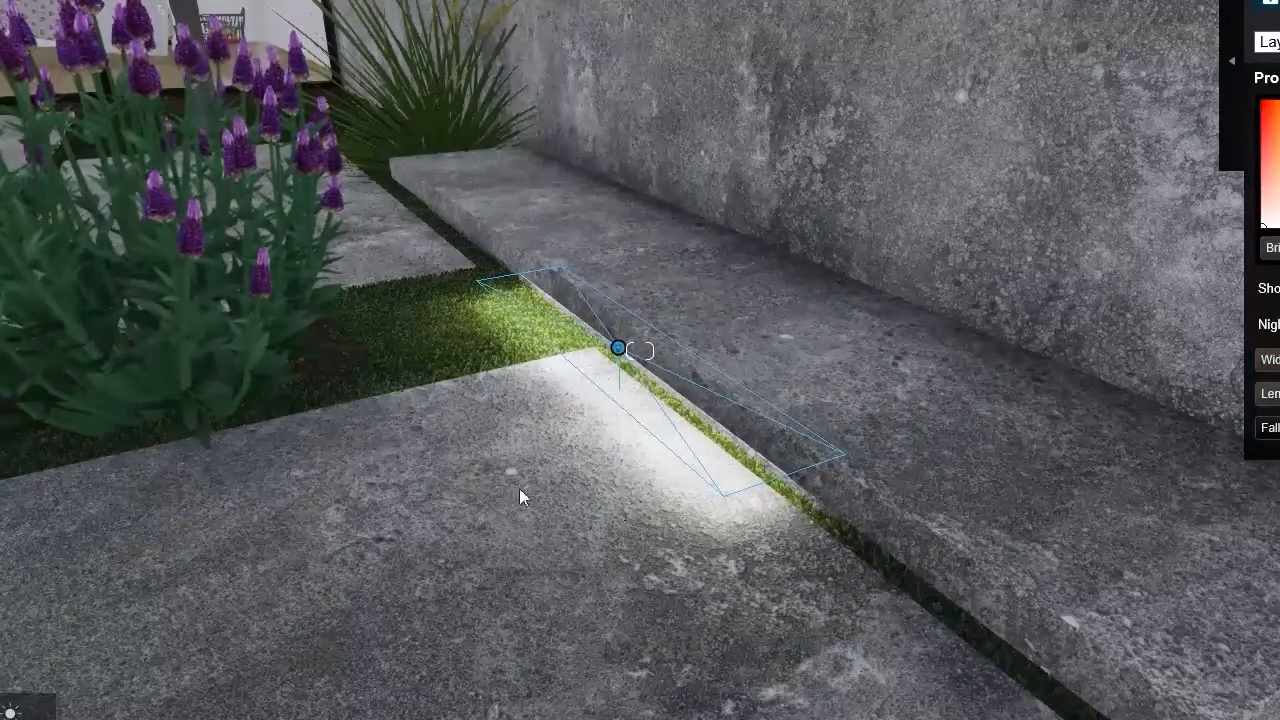
{"action": "left_click_drag", "start_coordinate": [644, 347], "coordinate": [683, 332]}
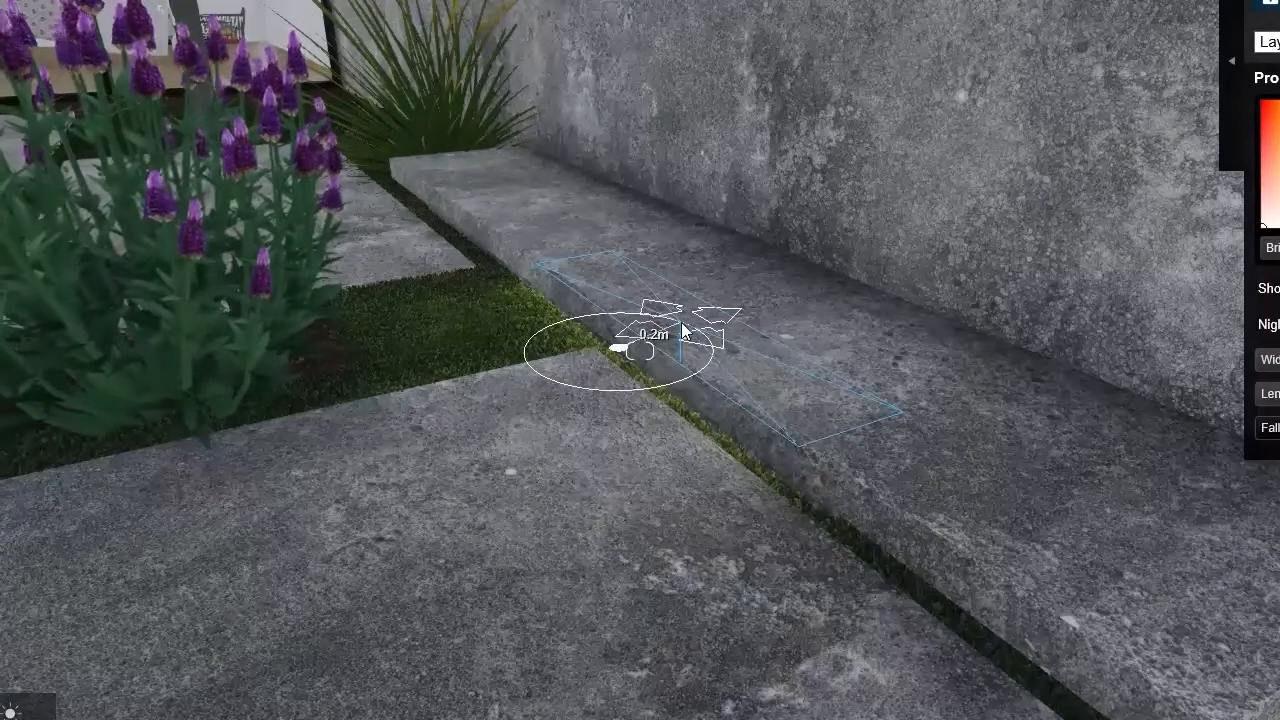
{"action": "left_click_drag", "start_coordinate": [1272, 394], "coordinate": [1279, 394]}
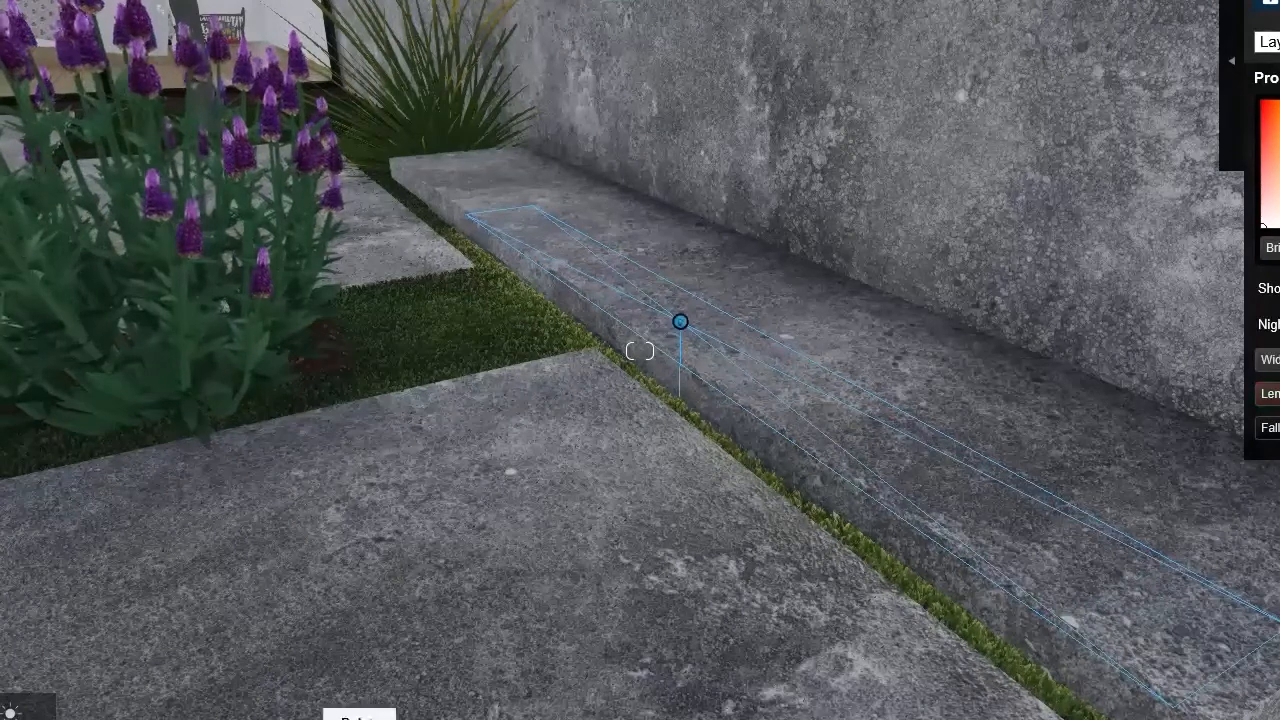
{"action": "mouse_move", "coordinate": [677, 318]}
{"action": "left_mouse_down"}
{"action": "mouse_move", "coordinate": [651, 298]}
{"action": "mouse_move", "coordinate": [657, 310]}
{"action": "left_mouse_up"}
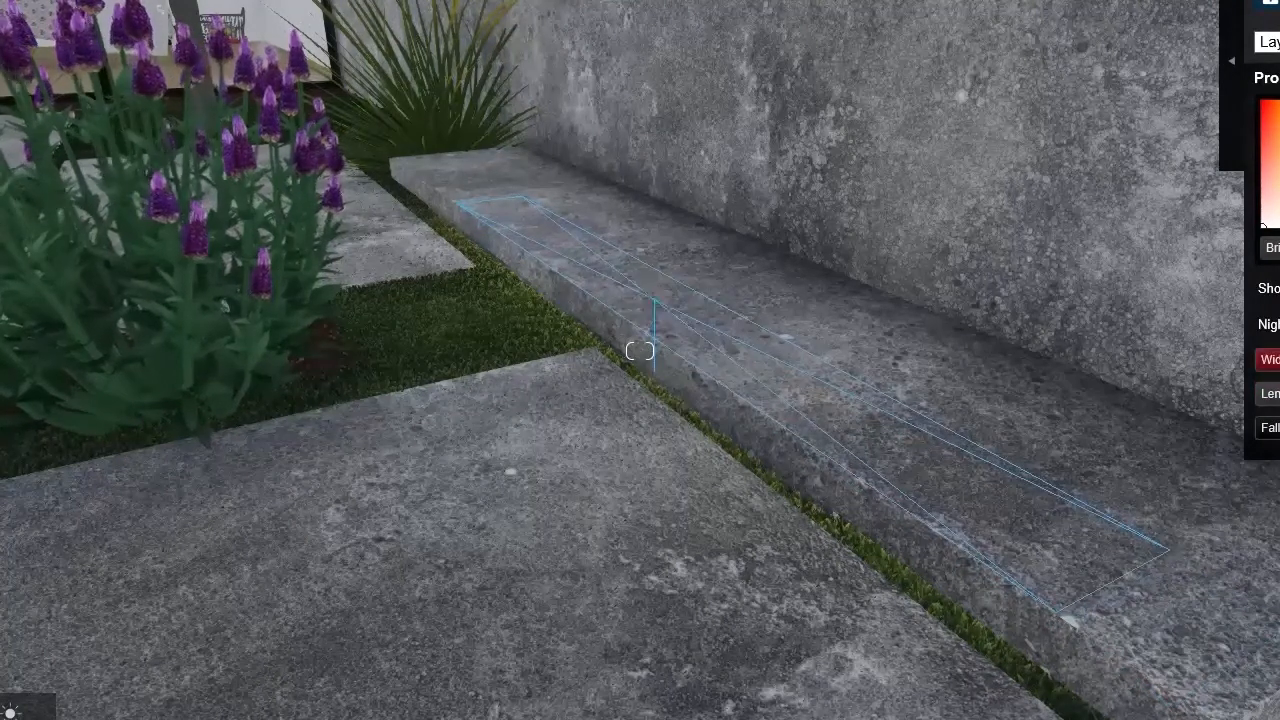
{"action": "left_click_drag", "start_coordinate": [1277, 394], "coordinate": [1279, 394]}
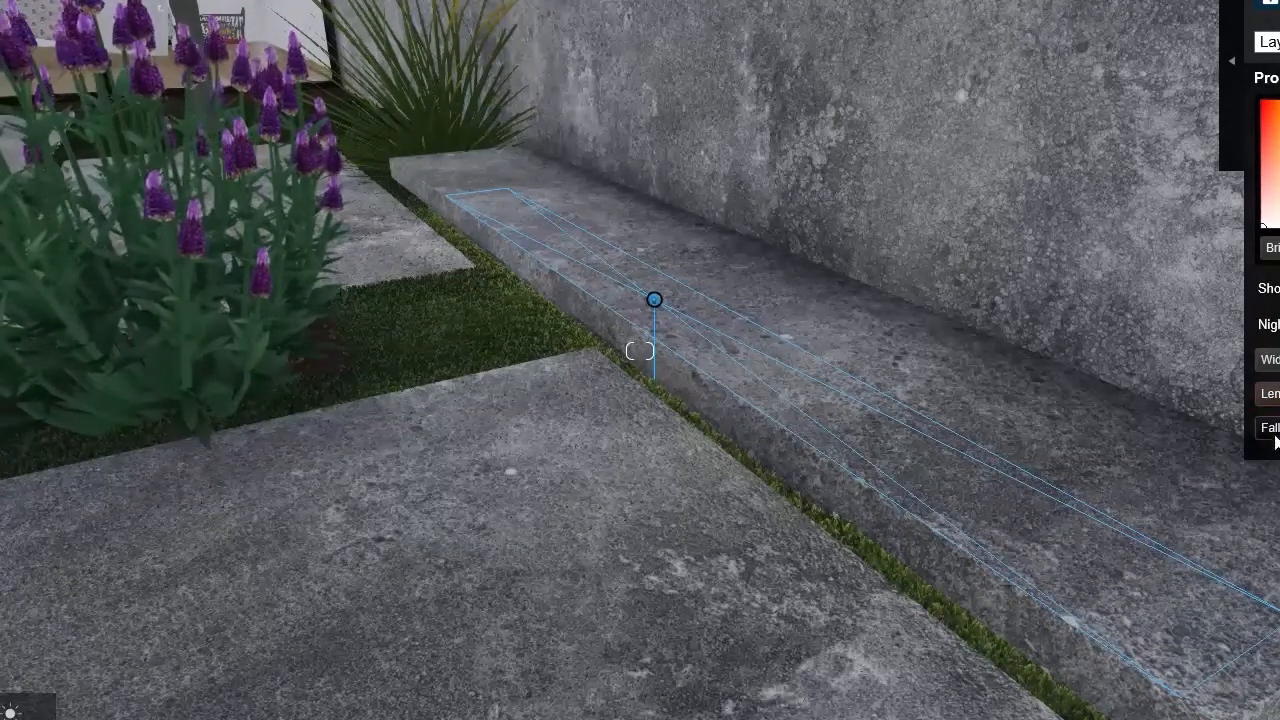
{"action": "key", "text": "s"}
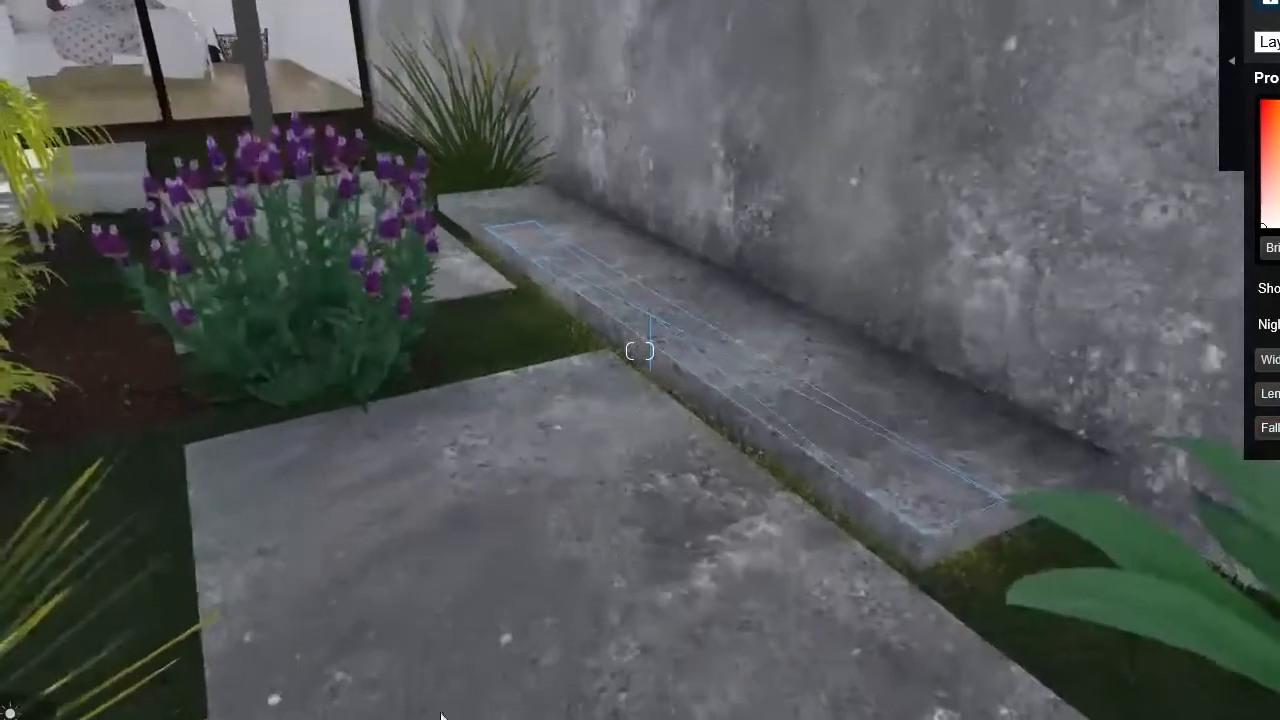
{"action": "left_click_drag", "start_coordinate": [652, 317], "coordinate": [683, 320]}
Place a second area light on the grass at the foot of the concrete wall, beside the broad-leaved plant
{"action": "key", "text": "s"}
{"action": "right_click_drag", "start_coordinate": [887, 280], "coordinate": [592, 472]}
{"action": "key", "text": "w"}
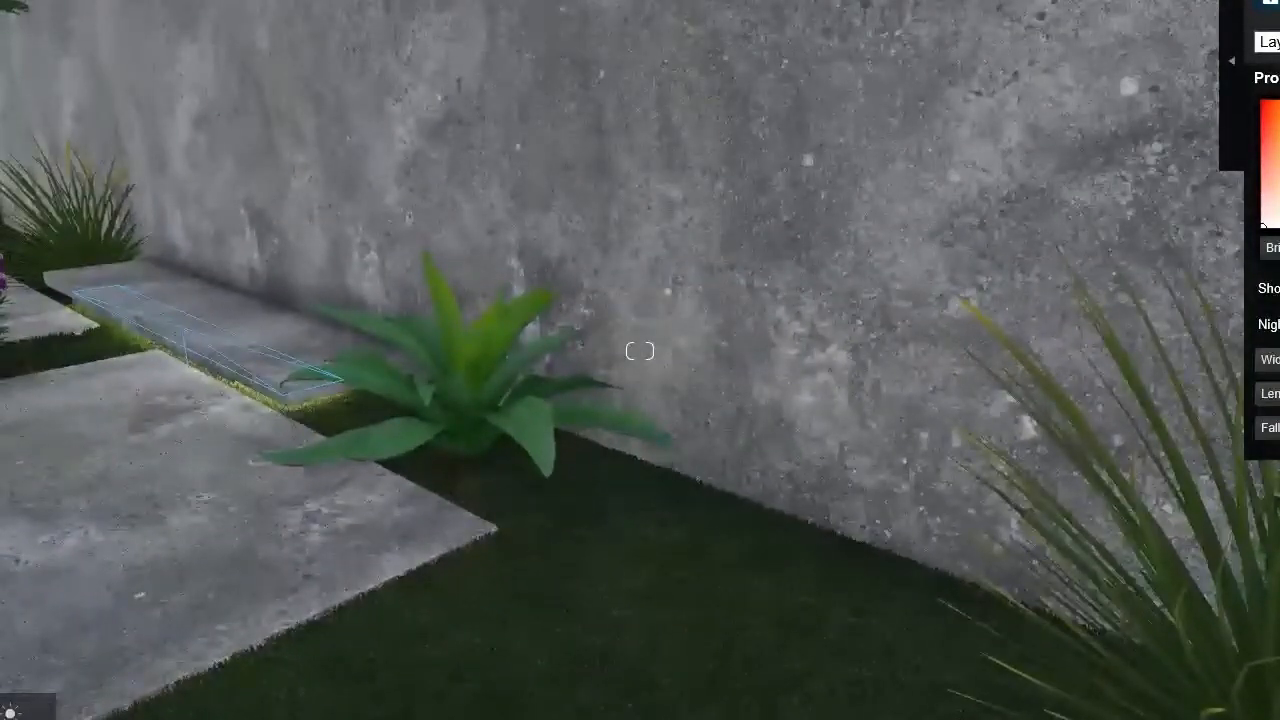
{"action": "left_click", "coordinate": [190, 362]}
{"action": "left_click", "coordinate": [713, 504]}
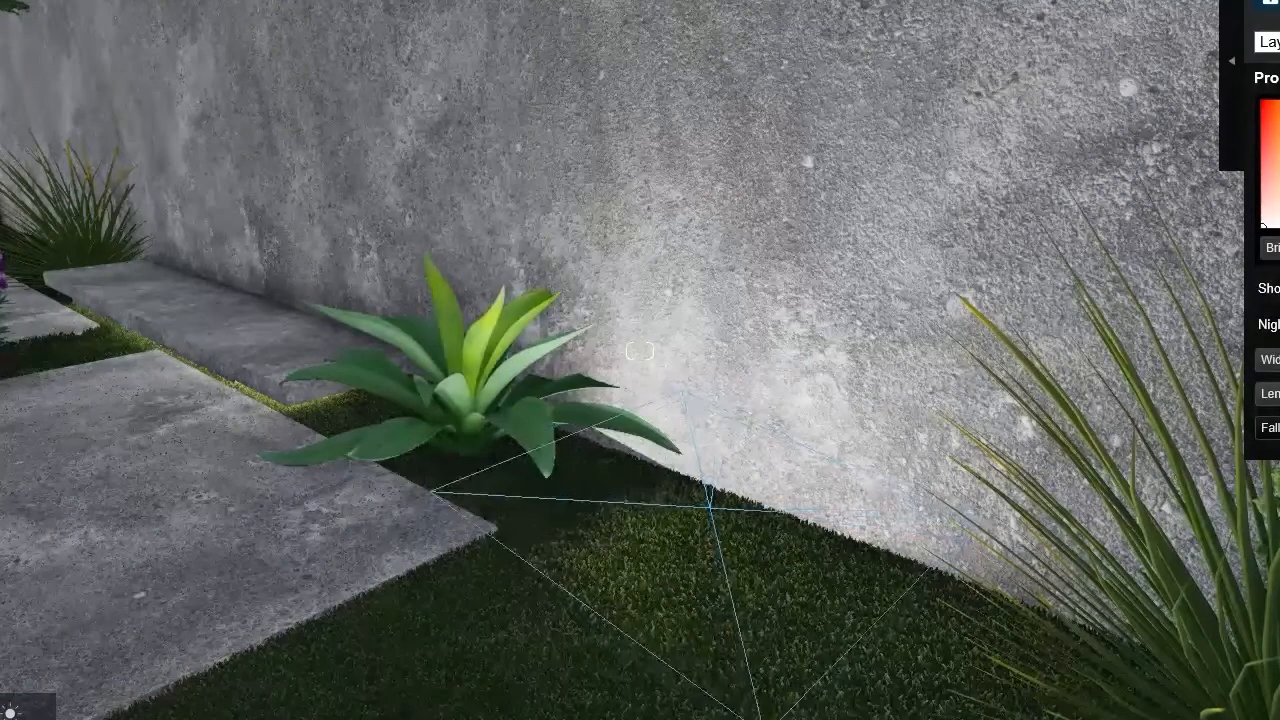
{"action": "mouse_move", "coordinate": [710, 508]}
{"action": "left_mouse_down"}
{"action": "mouse_move", "coordinate": [711, 521]}
{"action": "mouse_move", "coordinate": [686, 521]}
{"action": "mouse_move", "coordinate": [722, 518]}
{"action": "left_mouse_up"}
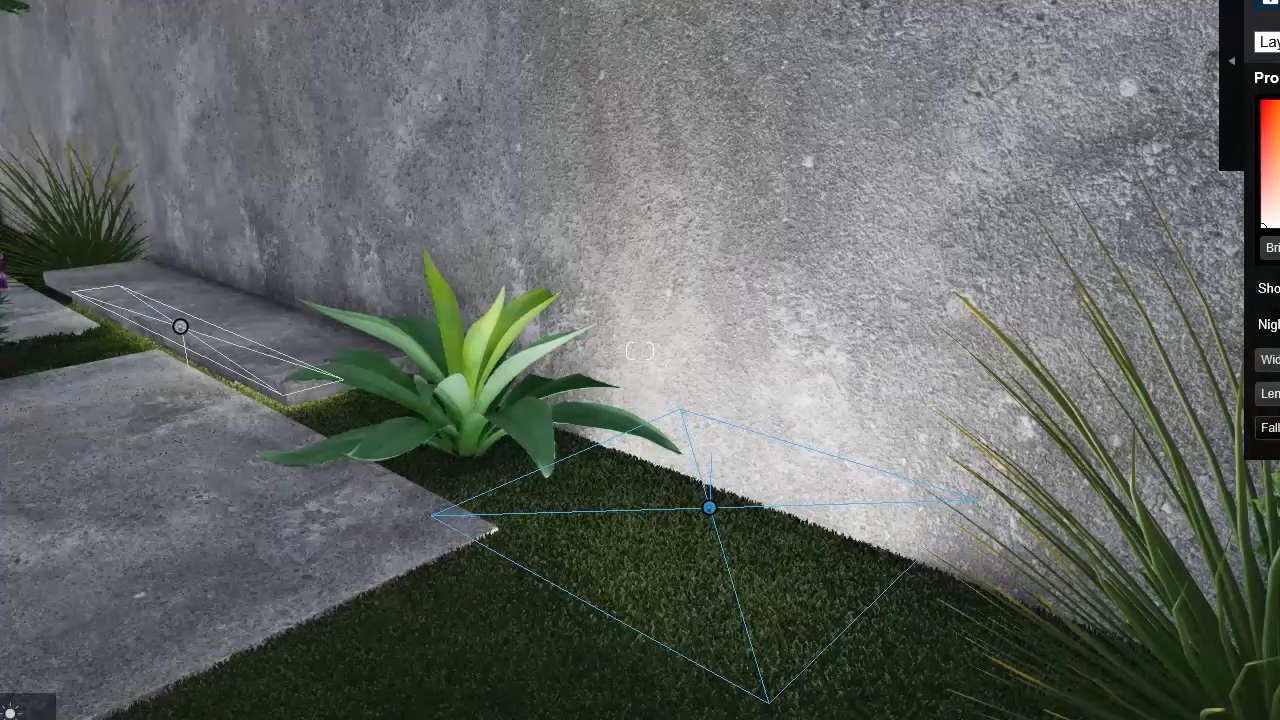
Shrink the wall-foot area light to a small square and tint it a warm peach colour
{"action": "mouse_move", "coordinate": [1279, 360]}
{"action": "left_mouse_down"}
{"action": "mouse_move", "coordinate": [1266, 394]}
{"action": "mouse_move", "coordinate": [1274, 360]}
{"action": "left_mouse_up"}
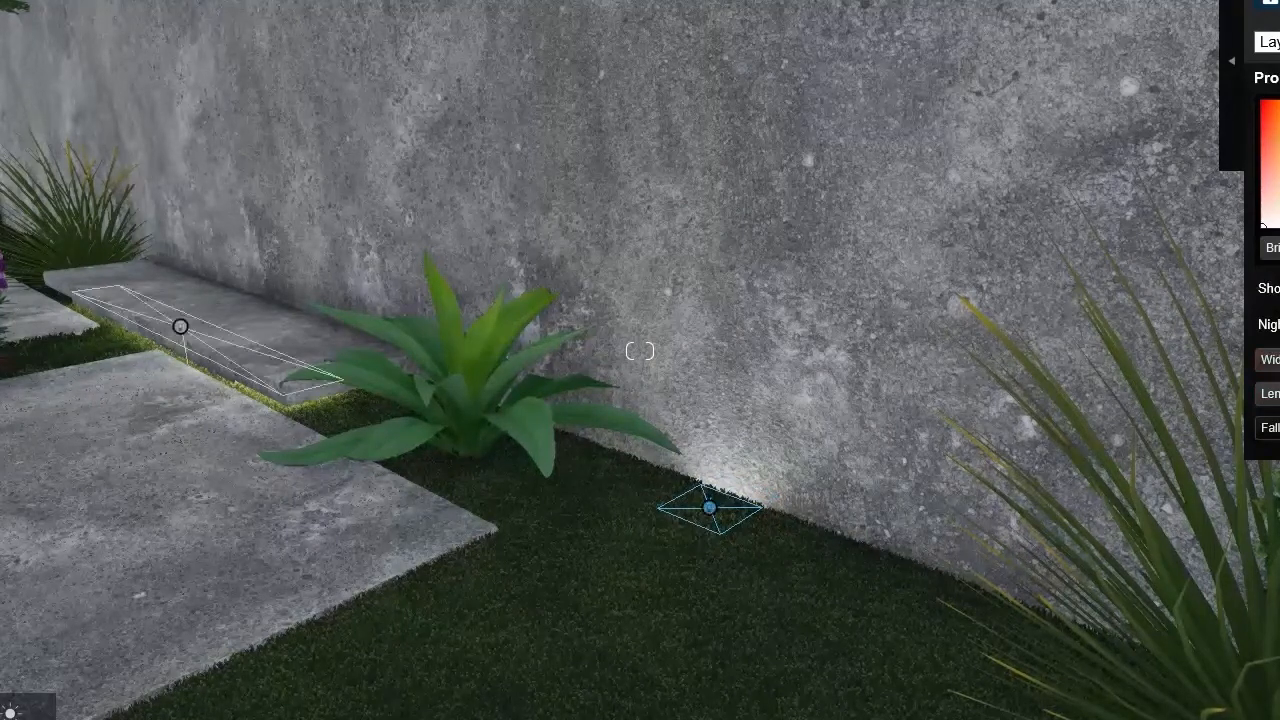
{"action": "left_click", "coordinate": [1276, 187]}
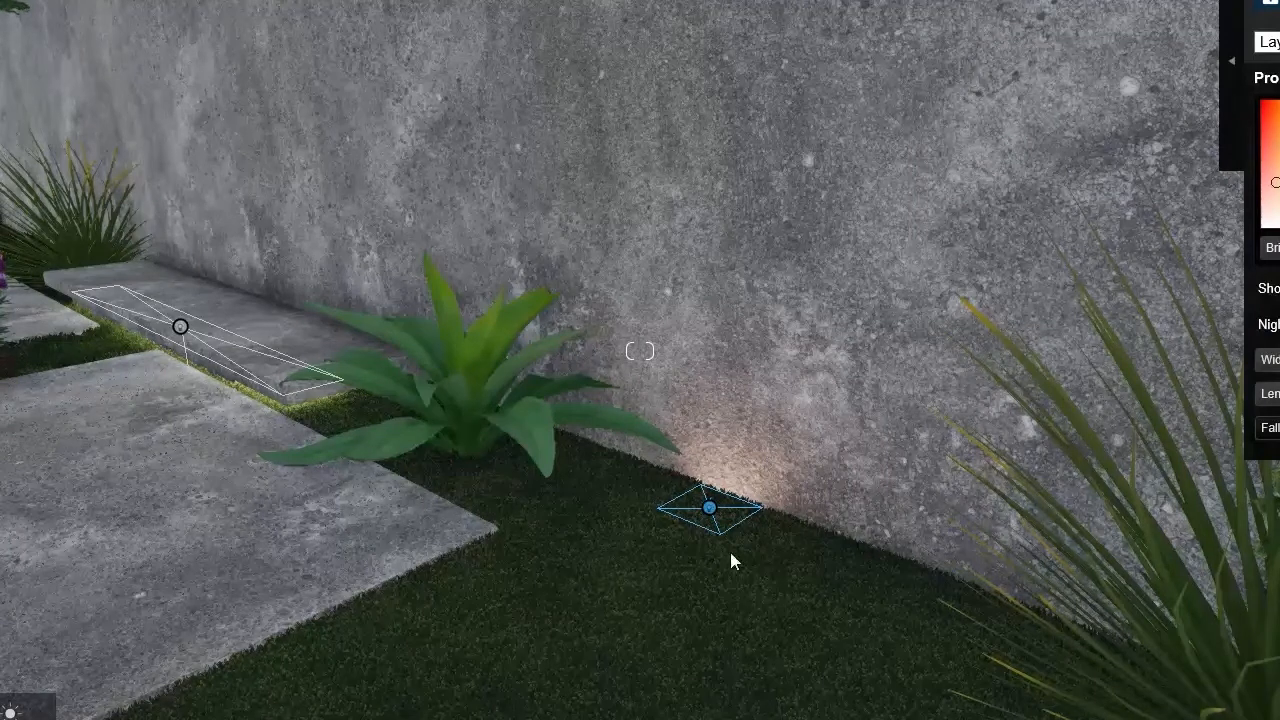
{"action": "left_click_drag", "start_coordinate": [709, 501], "coordinate": [710, 499]}
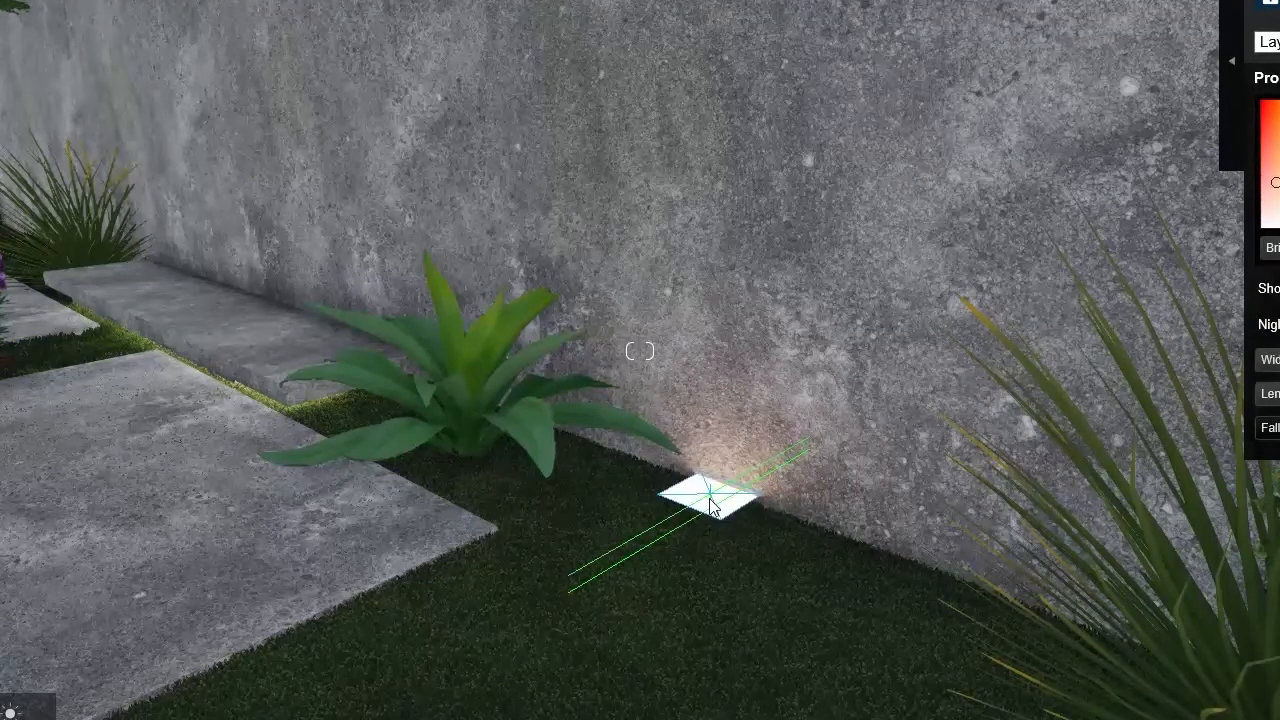
{"action": "right_click_drag", "start_coordinate": [856, 547], "coordinate": [550, 418]}
{"action": "left_click_drag", "start_coordinate": [1278, 360], "coordinate": [1269, 394]}
Duplicate the small warm light twice toward the grass clump at the far end of the concrete ledge
{"action": "right_click_drag", "start_coordinate": [977, 497], "coordinate": [934, 502]}
{"action": "key", "text": "w"}
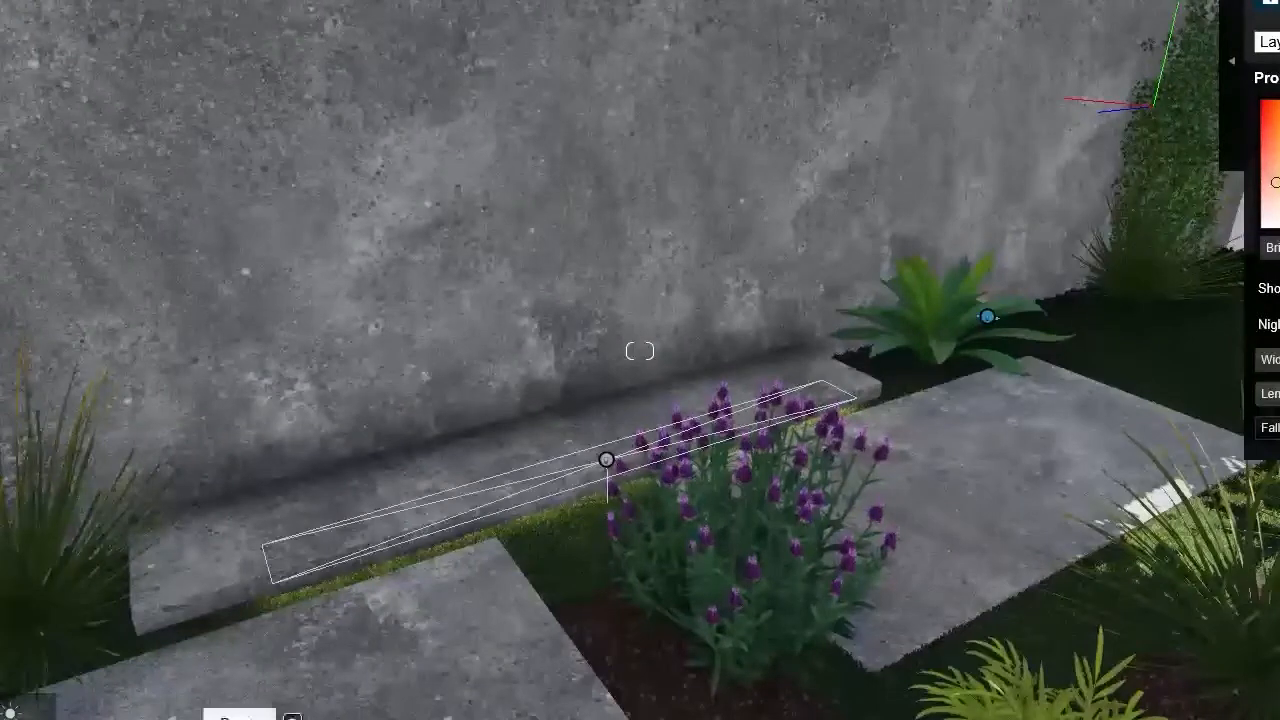
{"action": "left_click_drag", "start_coordinate": [983, 324], "coordinate": [1, 597], "text": "alt"}
{"action": "right_click_drag", "start_coordinate": [160, 560], "coordinate": [10, 542]}
{"action": "right_click_drag", "start_coordinate": [515, 474], "coordinate": [447, 478]}
{"action": "left_click_drag", "start_coordinate": [520, 463], "coordinate": [240, 437], "text": "alt"}
Make further copies of the small warm light in the garden, placing one on the slab edge before the lavender
{"action": "key", "text": "w"}
{"action": "right_click_drag", "start_coordinate": [1212, 585], "coordinate": [895, 614]}
{"action": "key", "text": "s"}
{"action": "left_click_drag", "start_coordinate": [1052, 588], "coordinate": [1143, 611], "text": "alt"}
{"action": "key", "text": "w"}
{"action": "right_click_drag", "start_coordinate": [899, 495], "coordinate": [870, 502]}
{"action": "key", "text": "s"}
{"action": "left_click_drag", "start_coordinate": [1279, 640], "coordinate": [592, 325], "text": "alt"}
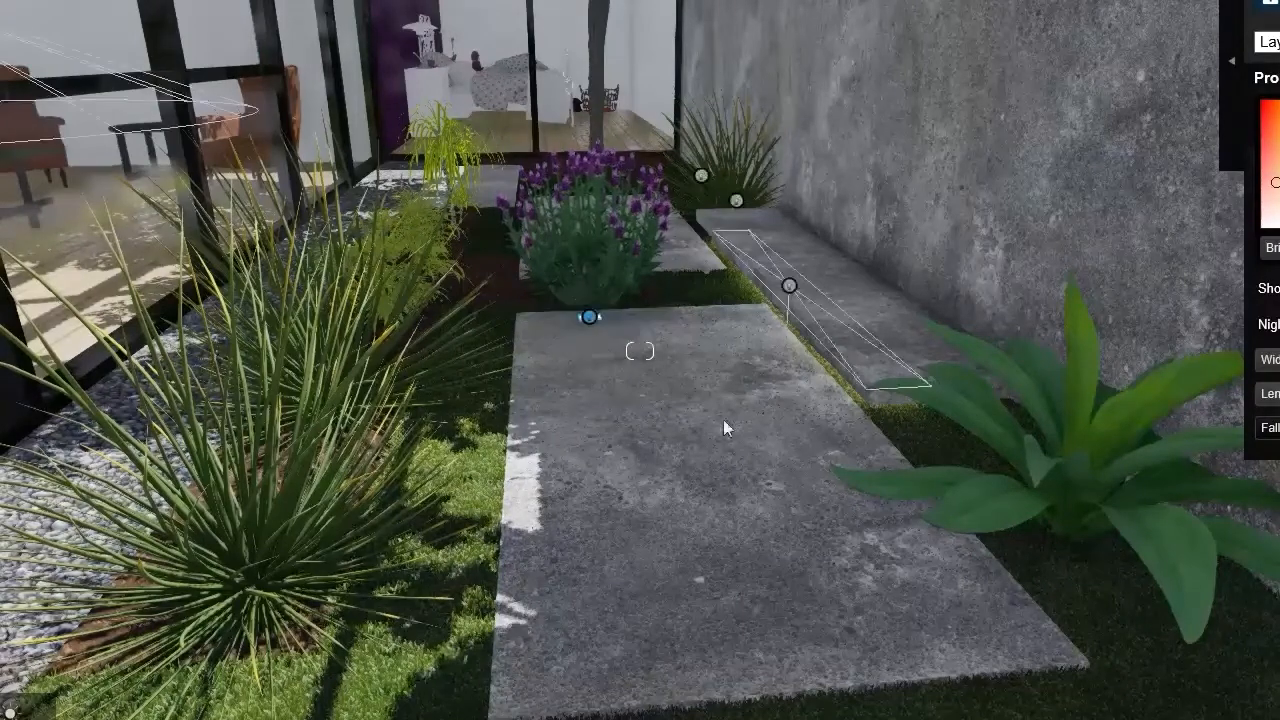
Place a spotlight at the white lamp on the near bedside cabinet in the bedroom
{"action": "right_click_drag", "start_coordinate": [820, 557], "coordinate": [838, 529]}
{"action": "key", "text": "s"}
{"action": "right_click_drag", "start_coordinate": [808, 534], "coordinate": [781, 480]}
{"action": "key", "text": "w"}
{"action": "key", "text": "w"}
{"action": "key", "text": "w"}
{"action": "key", "text": "s"}
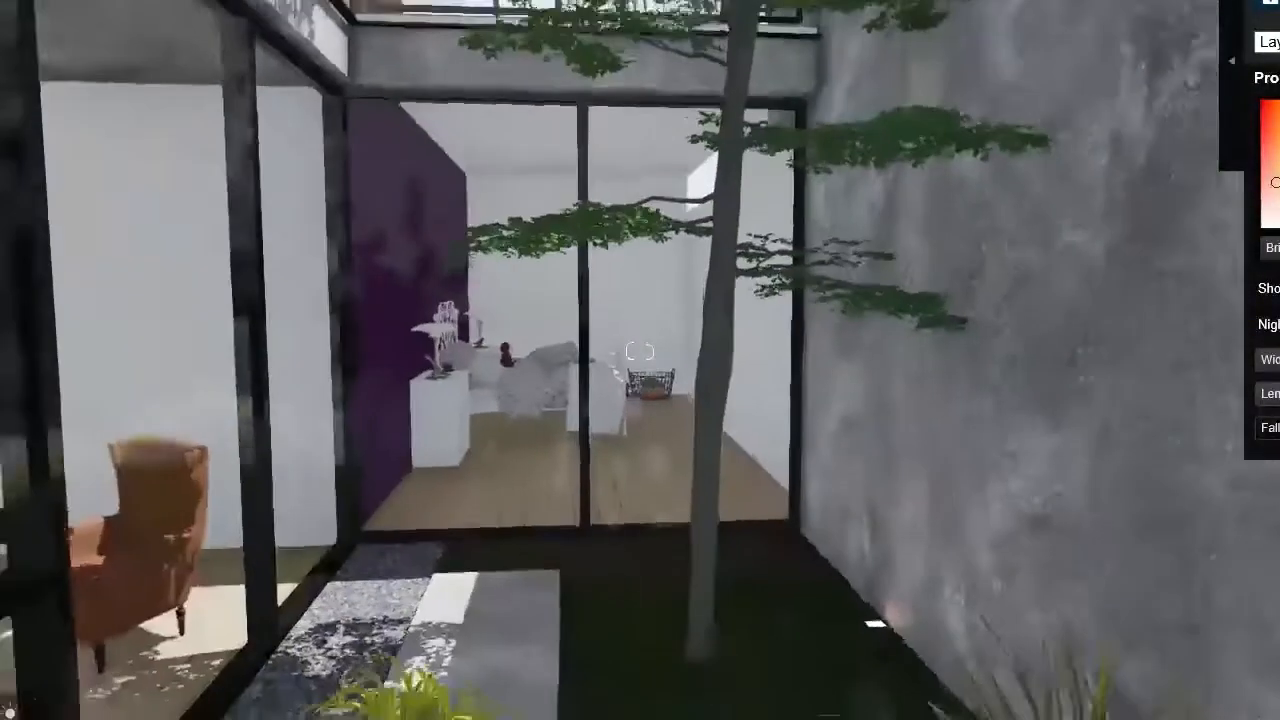
{"action": "key", "text": "w"}
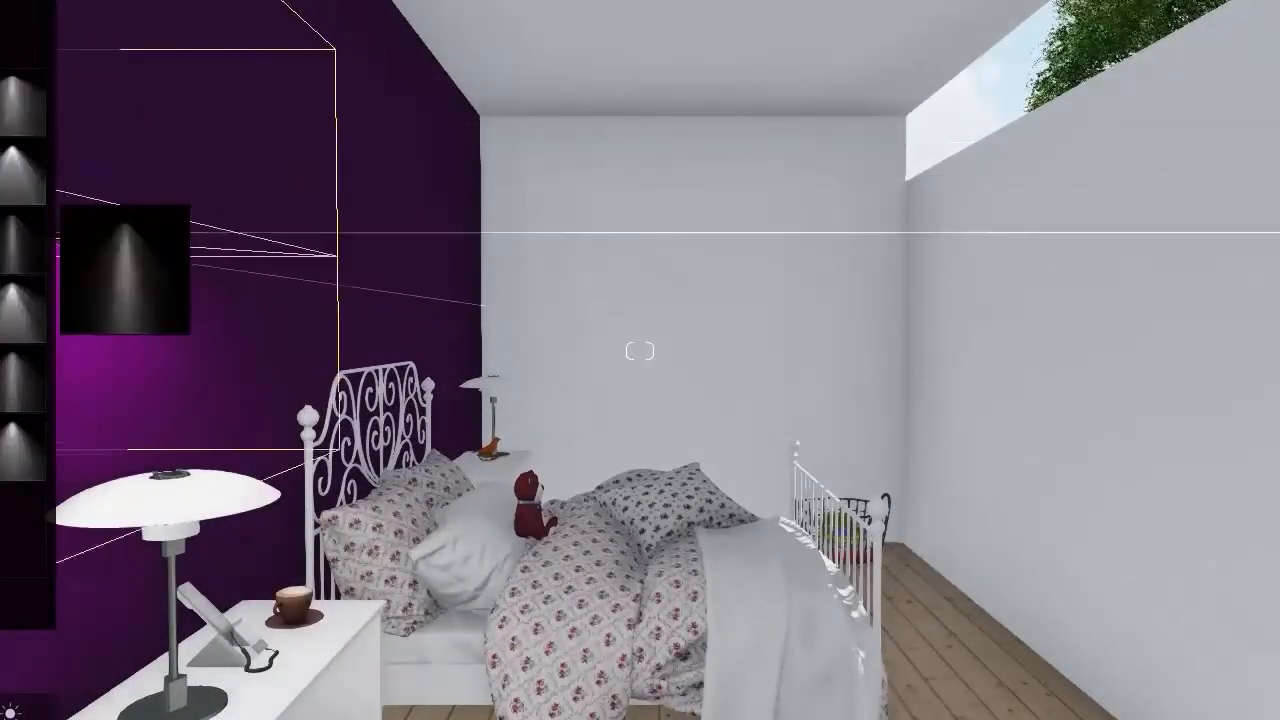
{"action": "left_click", "coordinate": [37, 216]}
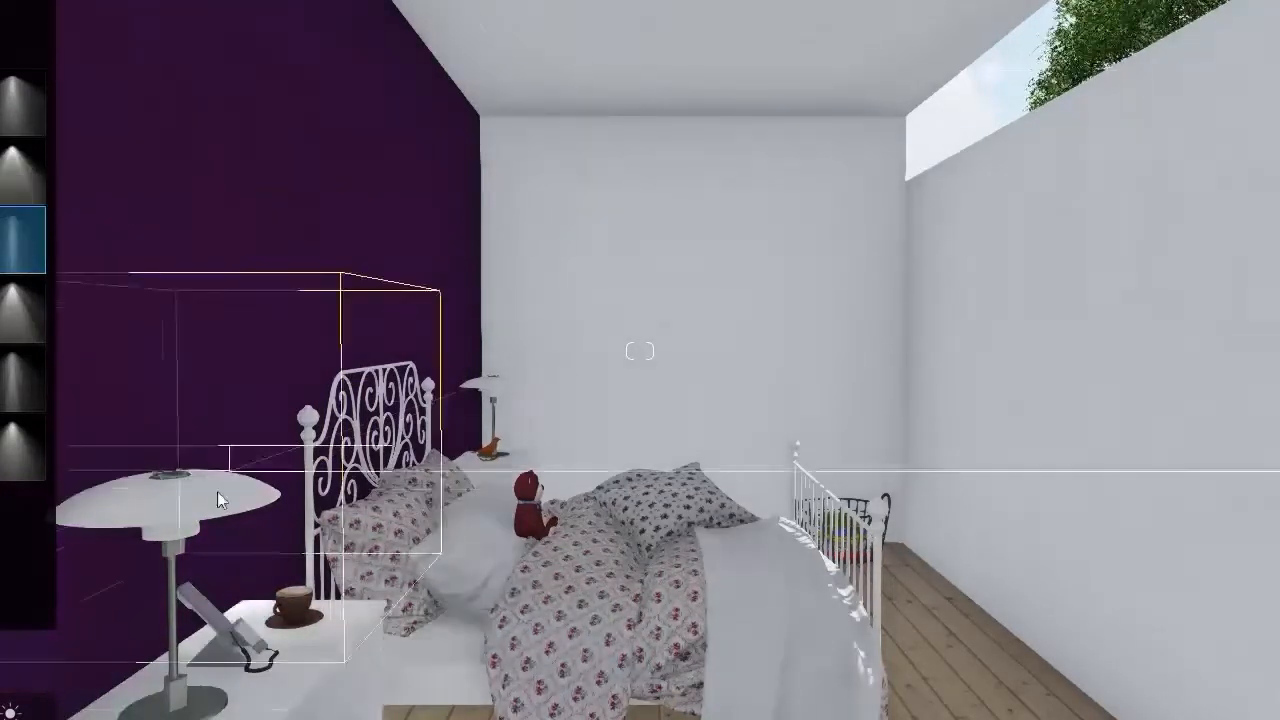
{"action": "key", "text": "w"}
{"action": "key", "text": "s"}
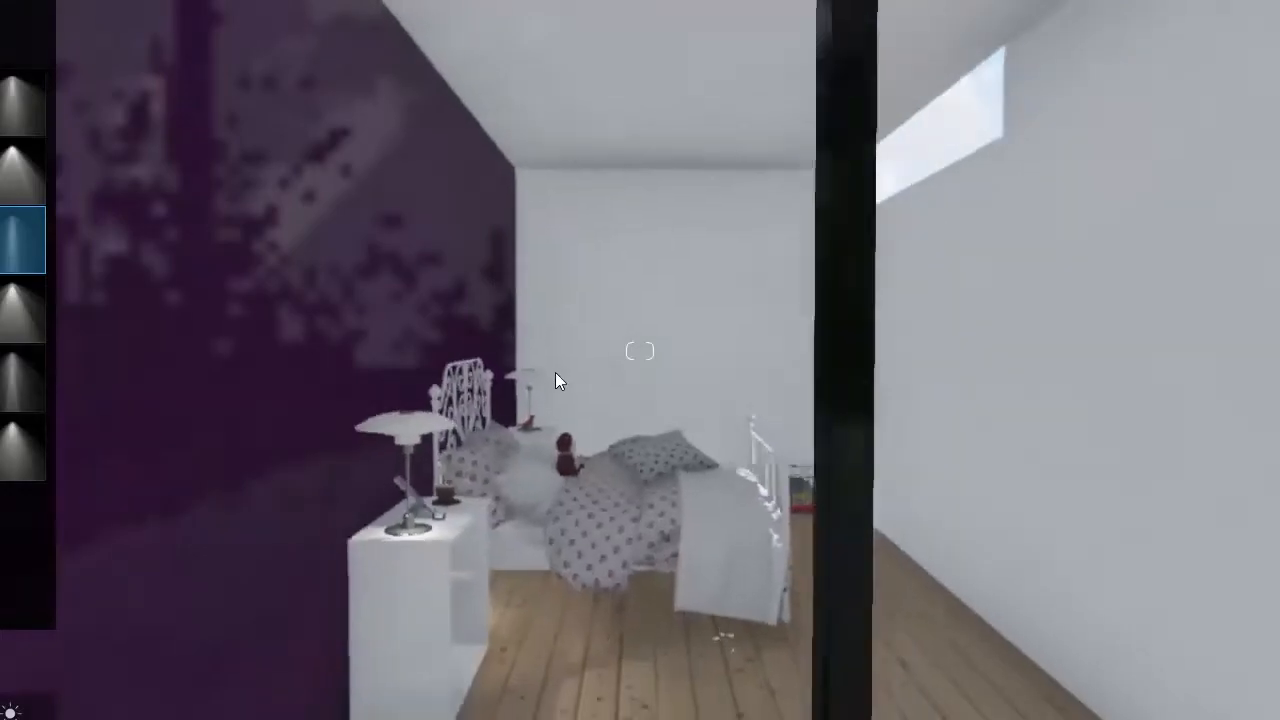
Place a spotlight under the black floor lamp's shade in the living room and delete the extra light beside it
{"action": "key", "text": "w"}
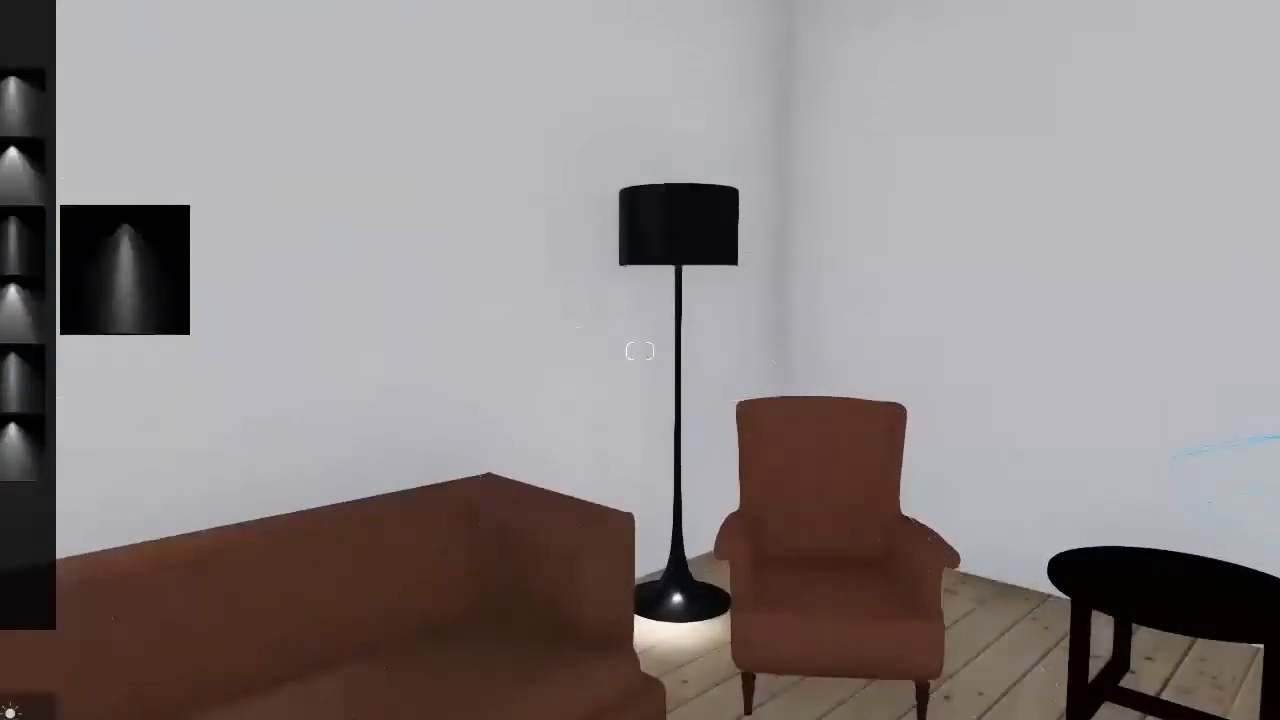
{"action": "key", "text": "w"}
{"action": "key", "text": "w"}
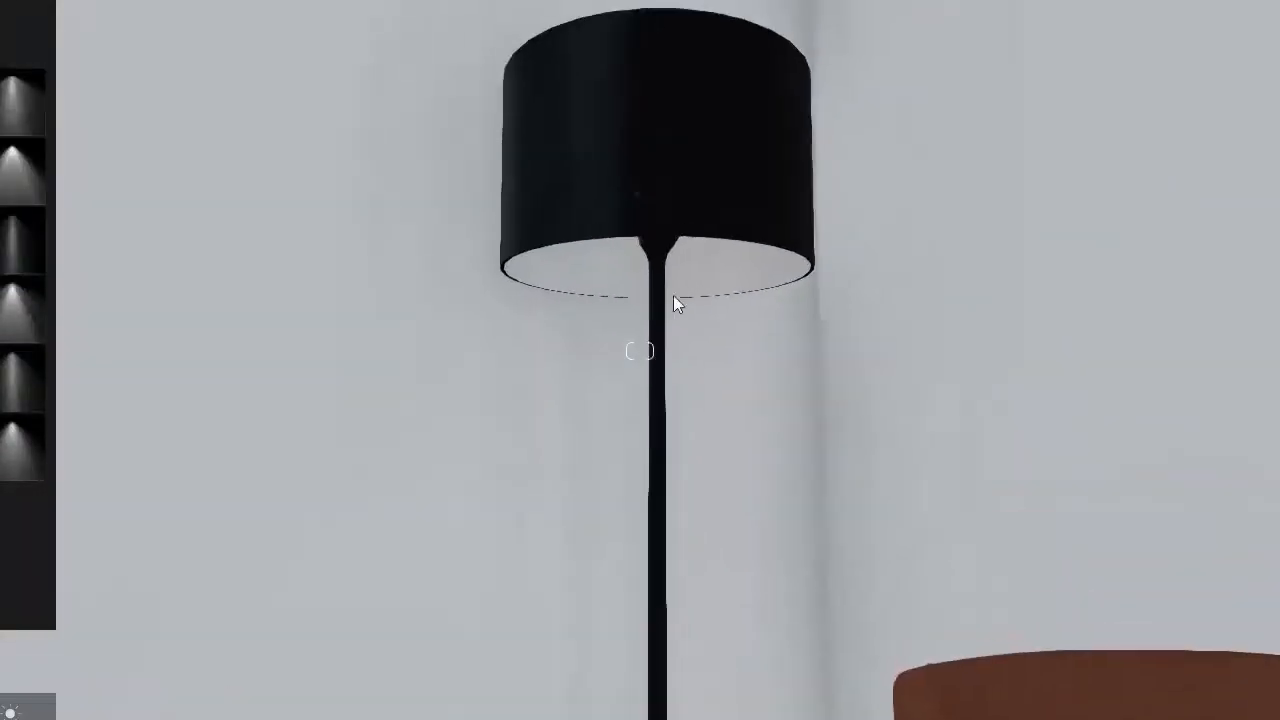
{"action": "left_click", "coordinate": [652, 247]}
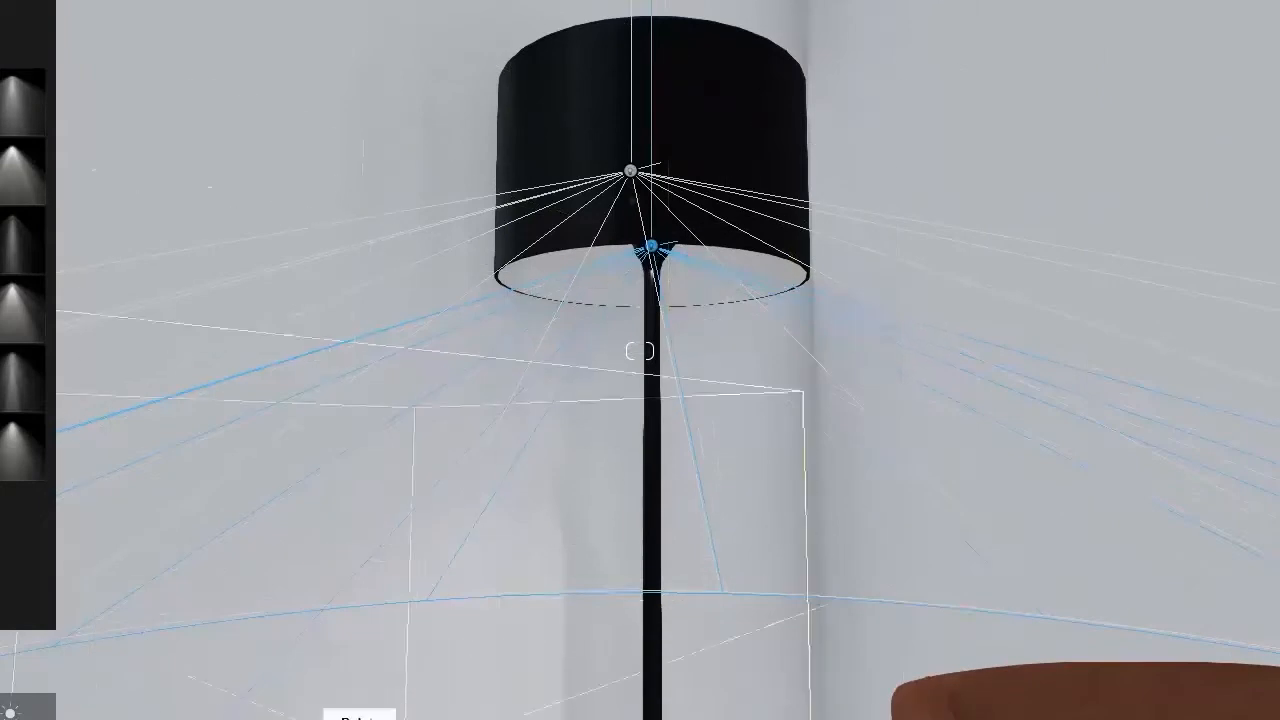
{"action": "left_click", "coordinate": [350, 716]}
{"action": "left_click", "coordinate": [631, 168]}
{"action": "key", "text": "s"}
{"action": "right_click_drag", "start_coordinate": [829, 414], "coordinate": [775, 500]}
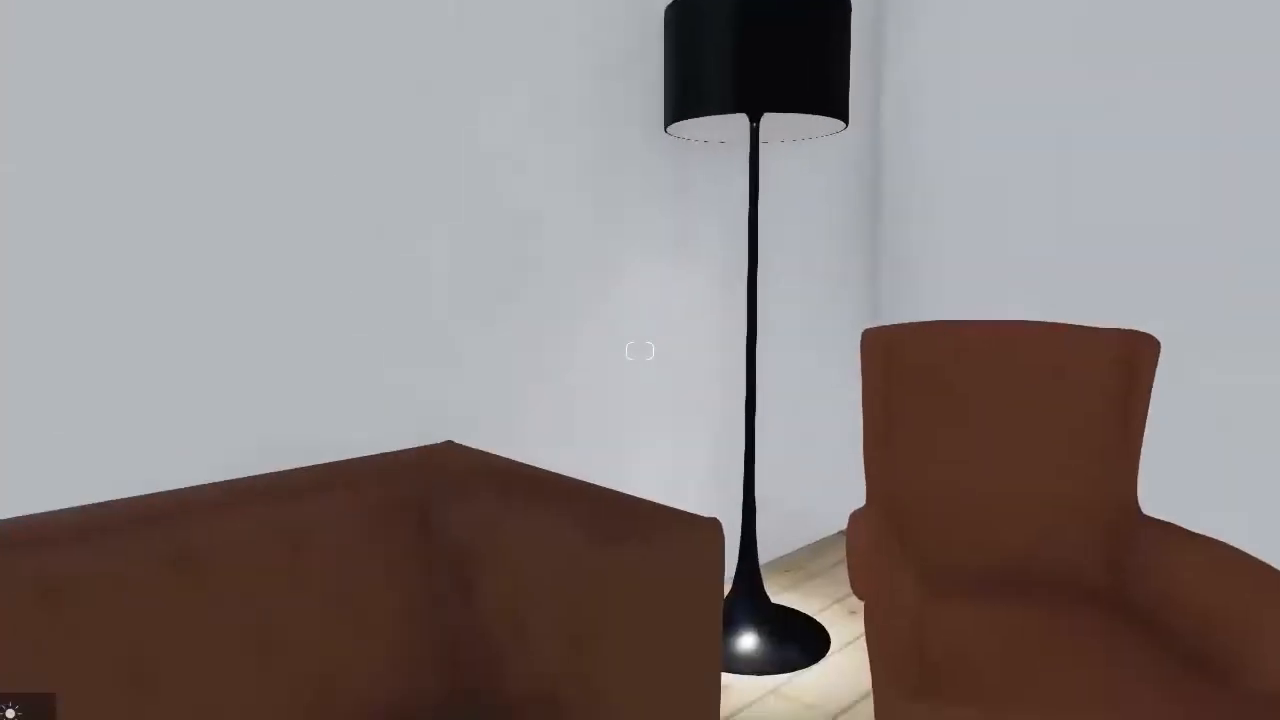
Frame the photo down the courtyard between the glass facade and concrete wall, from a low camera about 0.98 m high
{"action": "key", "text": "d"}
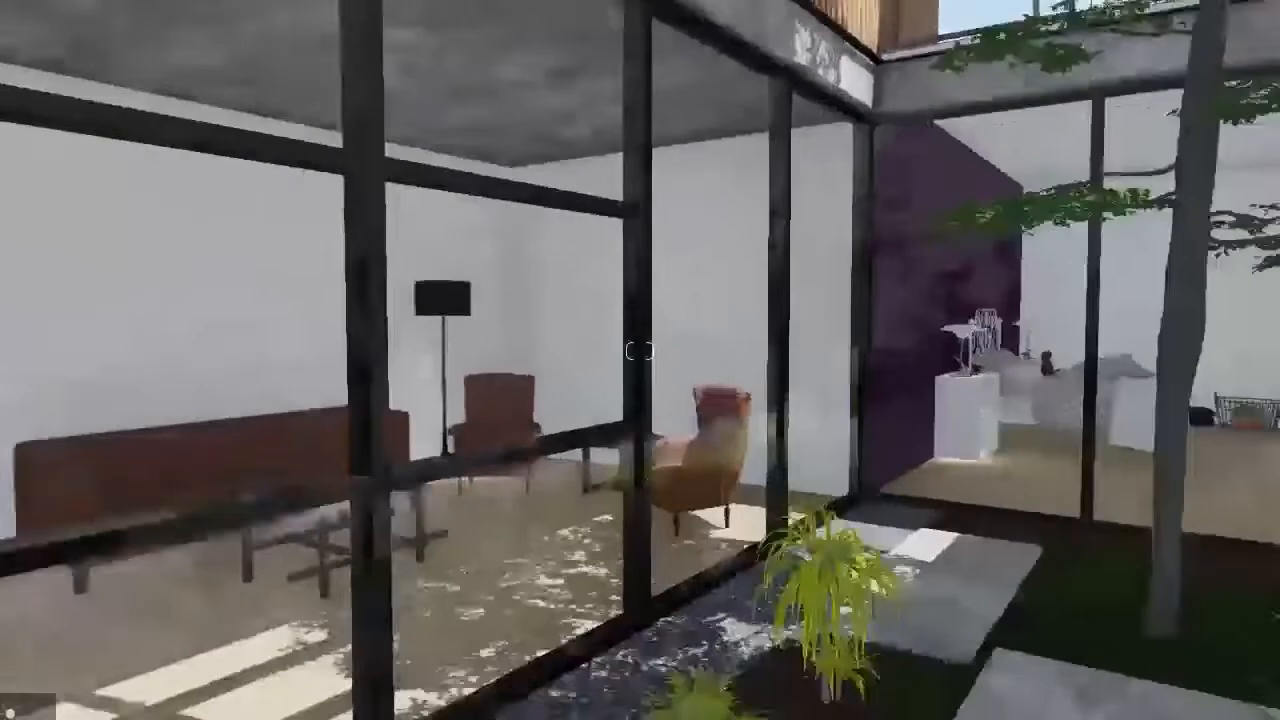
{"action": "right_click_drag", "start_coordinate": [491, 343], "coordinate": [718, 343]}
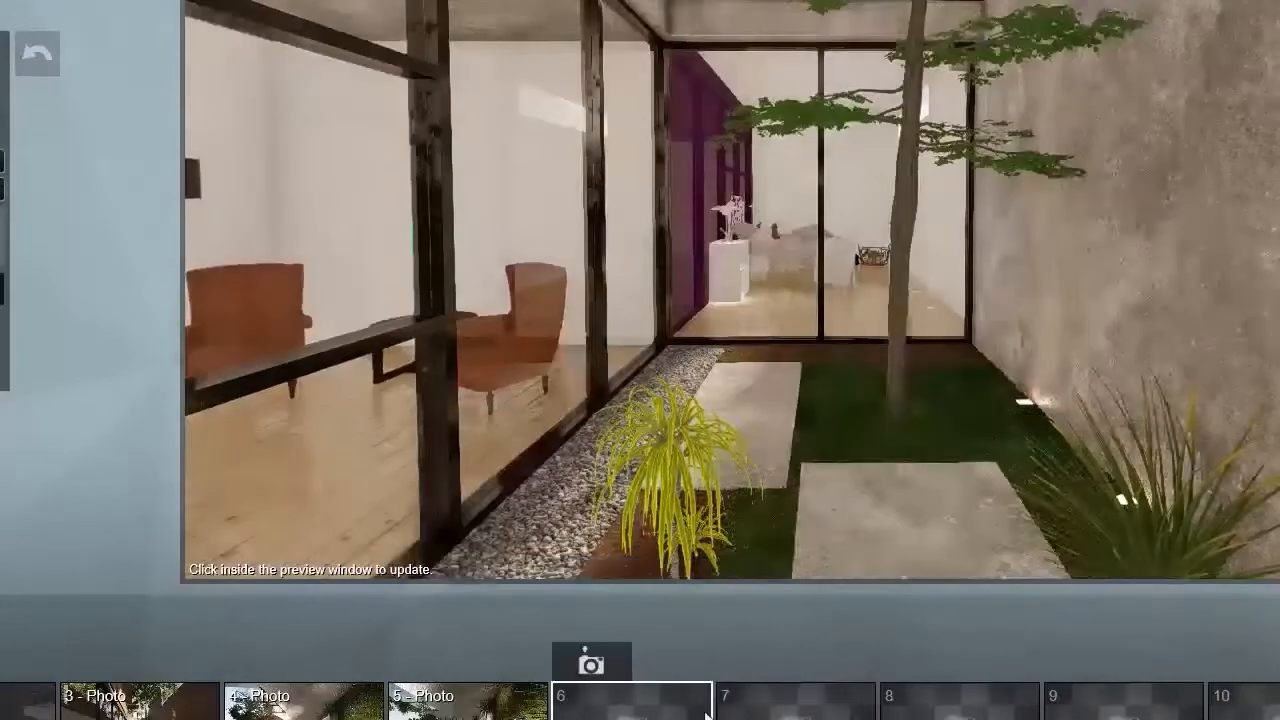
{"action": "key", "text": "s"}
{"action": "key", "text": "e"}
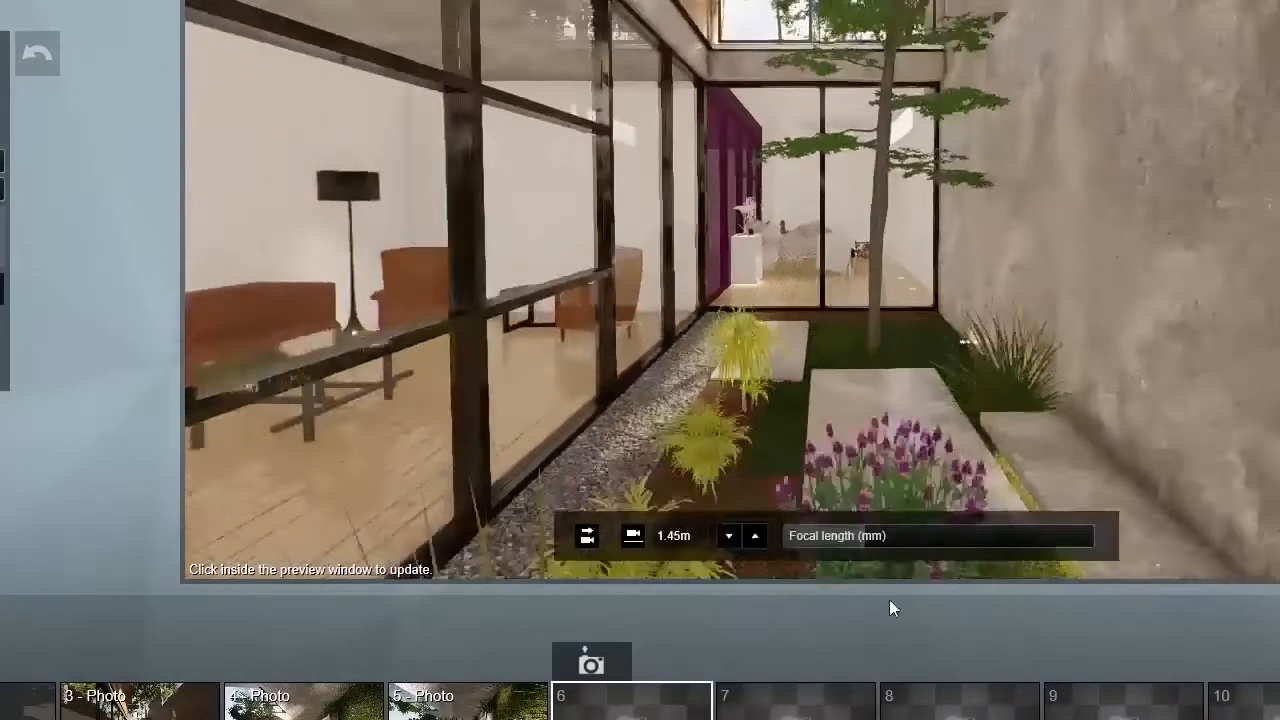
{"action": "key", "text": "s"}
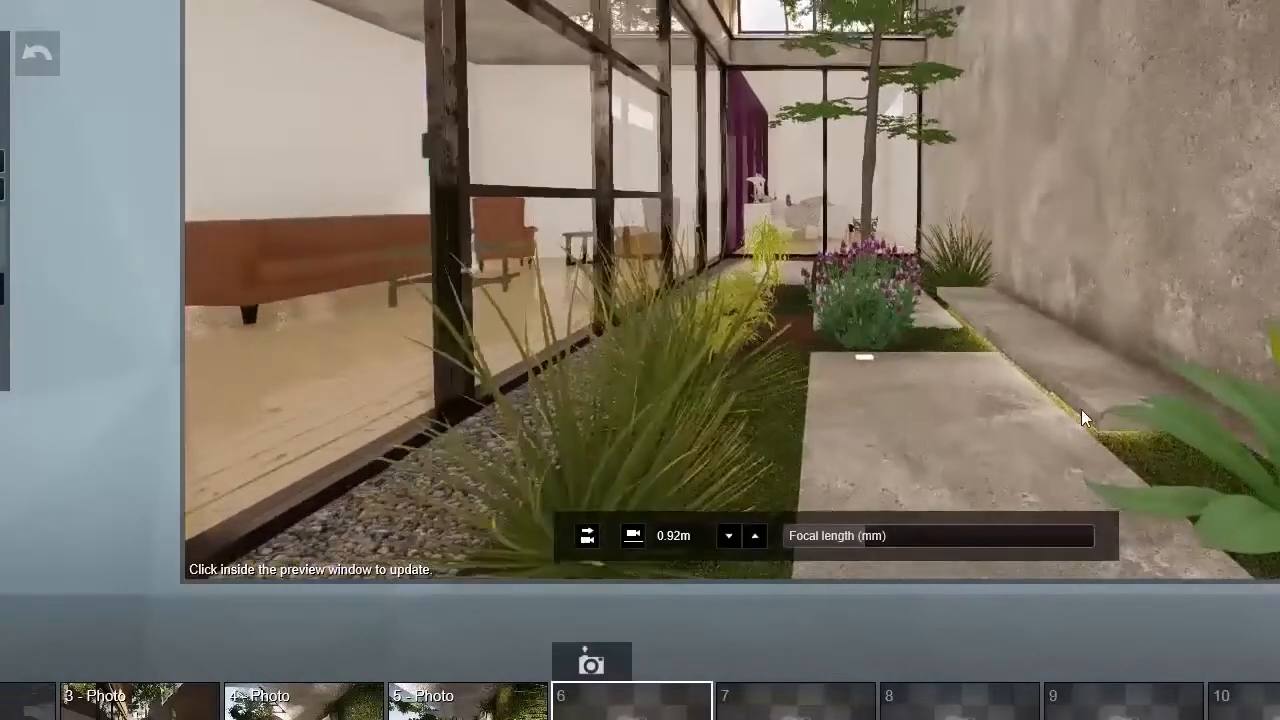
{"action": "key", "text": "s"}
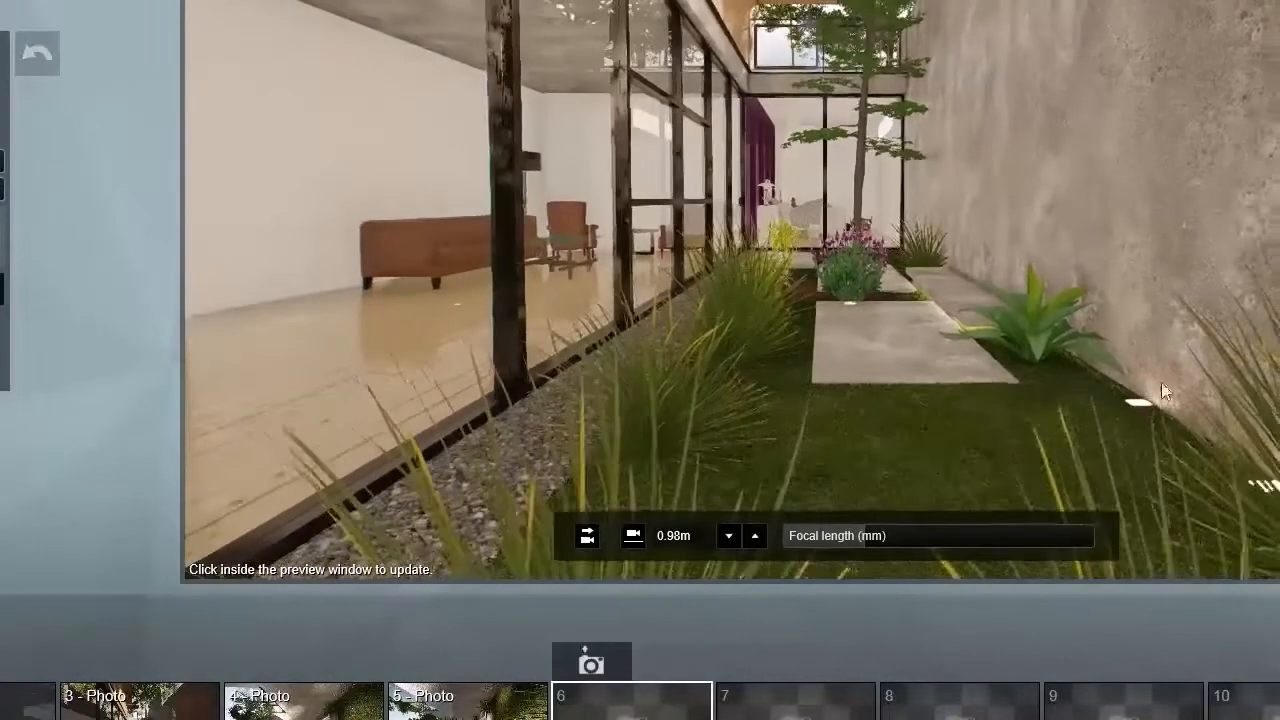
{"action": "right_click_drag", "start_coordinate": [1163, 390], "coordinate": [1128, 332]}
{"action": "right_click_drag", "start_coordinate": [630, 363], "coordinate": [604, 350]}
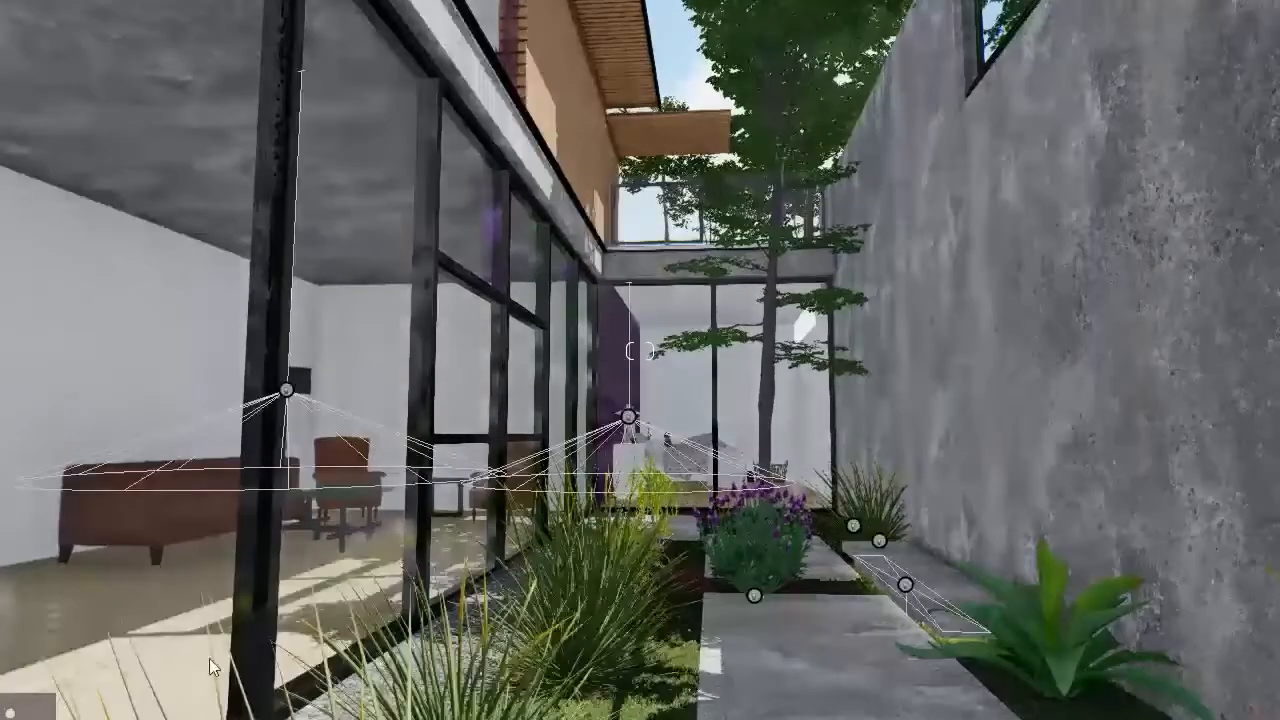
Open the glass material of the courtyard facade for editing
{"action": "left_click", "coordinate": [10, 712]}
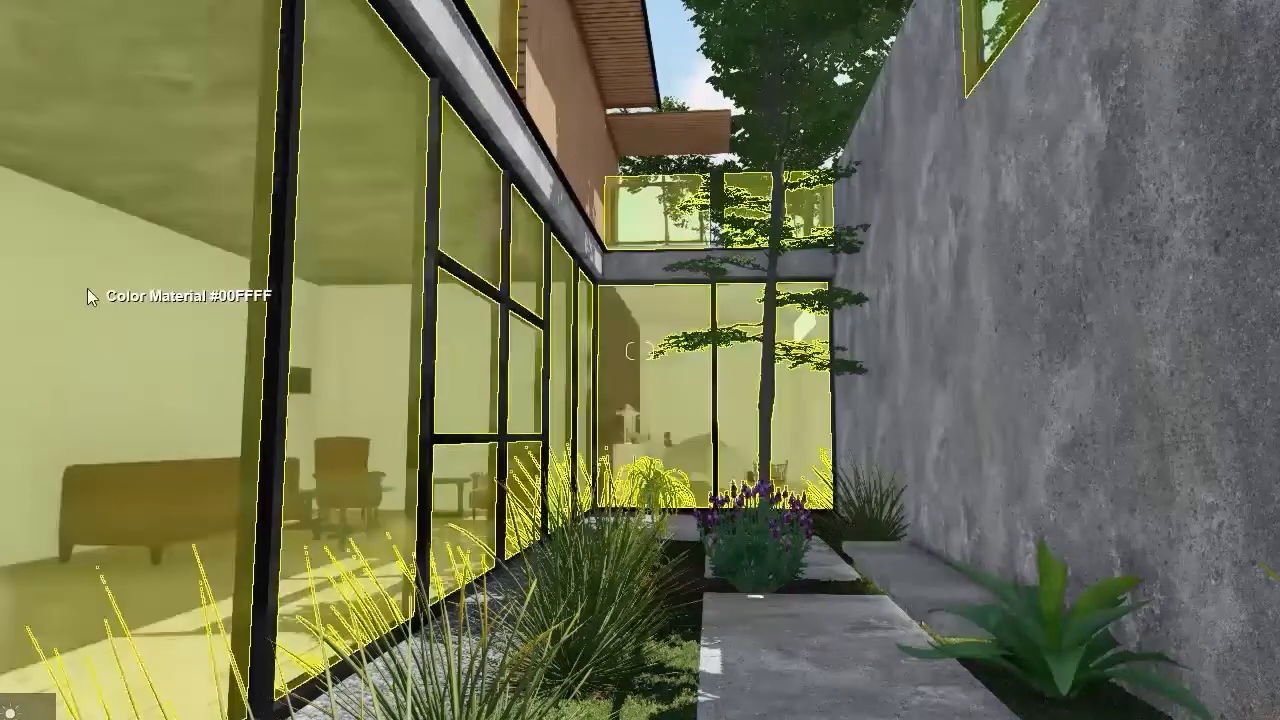
{"action": "left_click", "coordinate": [87, 288]}
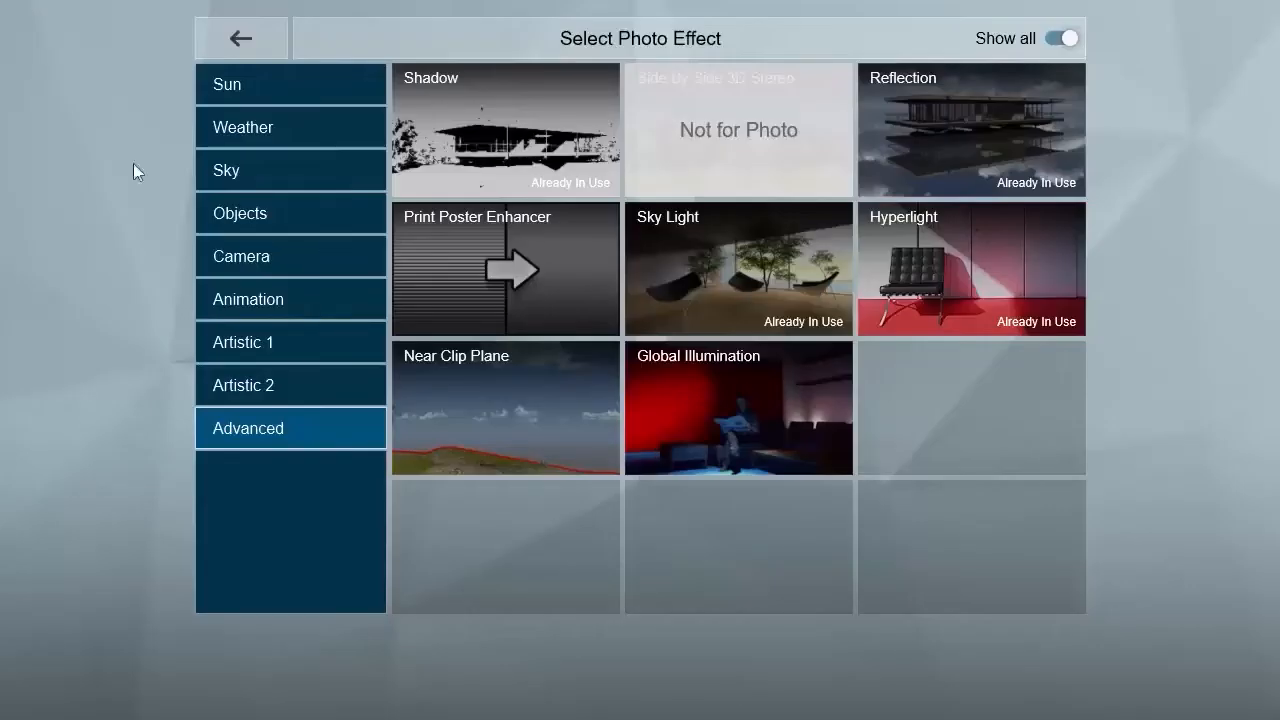
Add the Precipitation effect to the courtyard photo and refresh the preview
{"action": "left_click", "coordinate": [266, 131]}
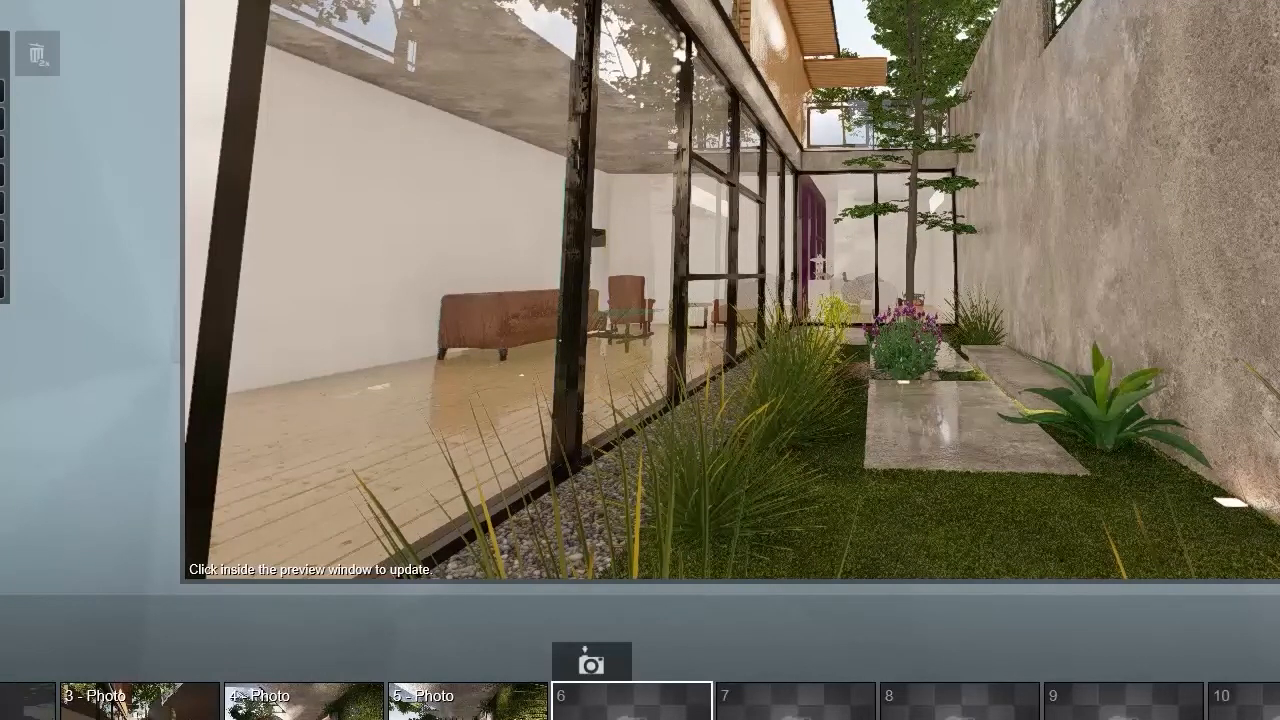
{"action": "left_click", "coordinate": [1042, 377]}
{"action": "left_click", "coordinate": [672, 316]}
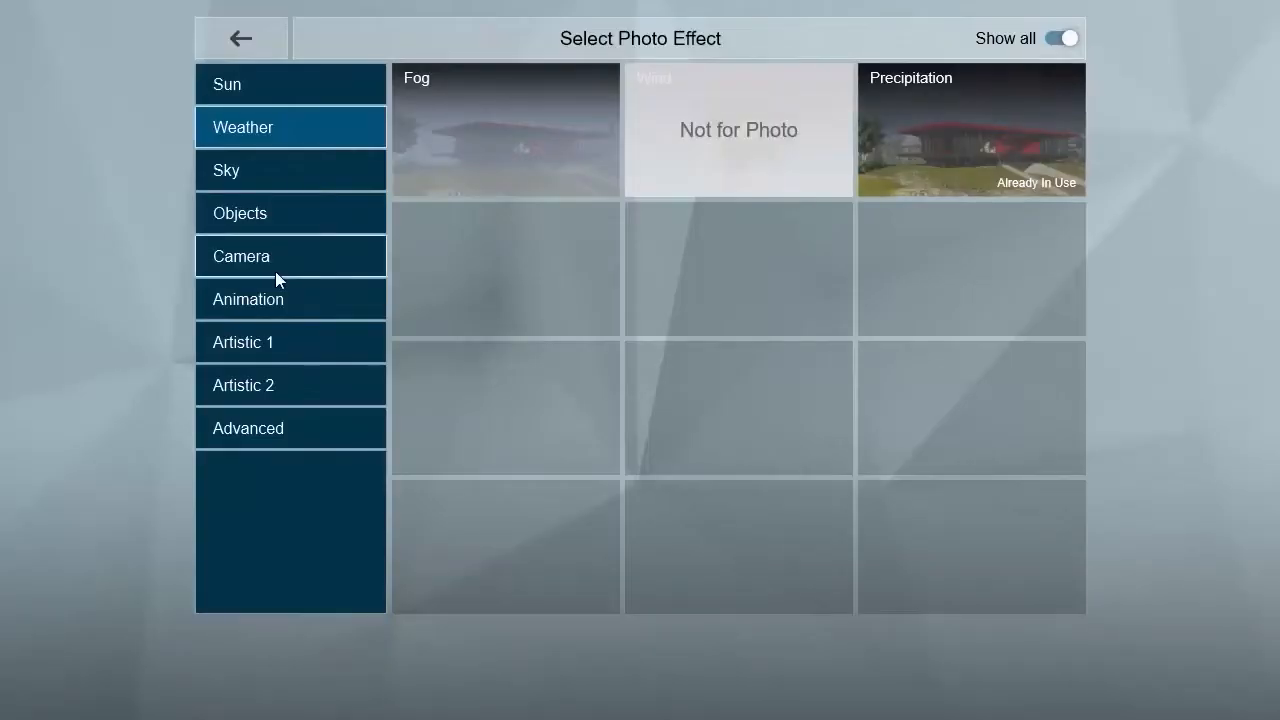
Add the 2-Point Perspective effect to straighten the photo's verticals and refresh the preview
{"action": "left_click", "coordinate": [276, 273]}
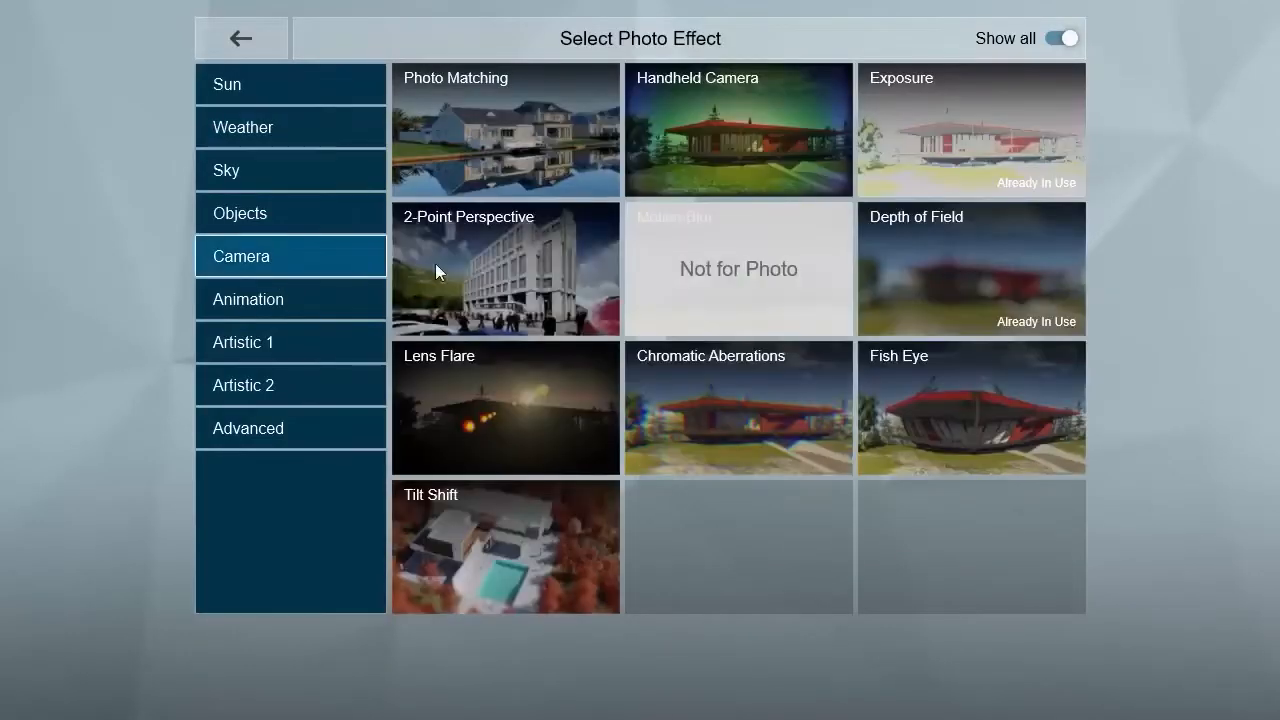
{"action": "left_click", "coordinate": [497, 277]}
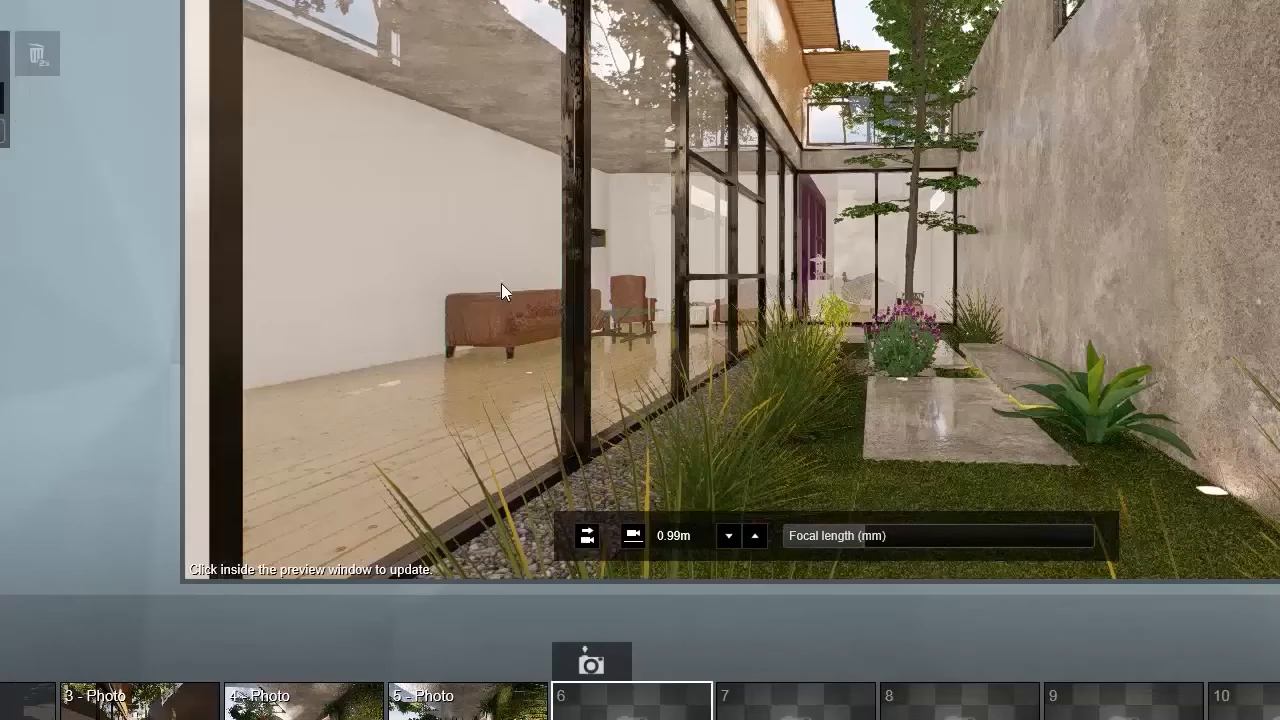
{"action": "left_click", "coordinate": [849, 285]}
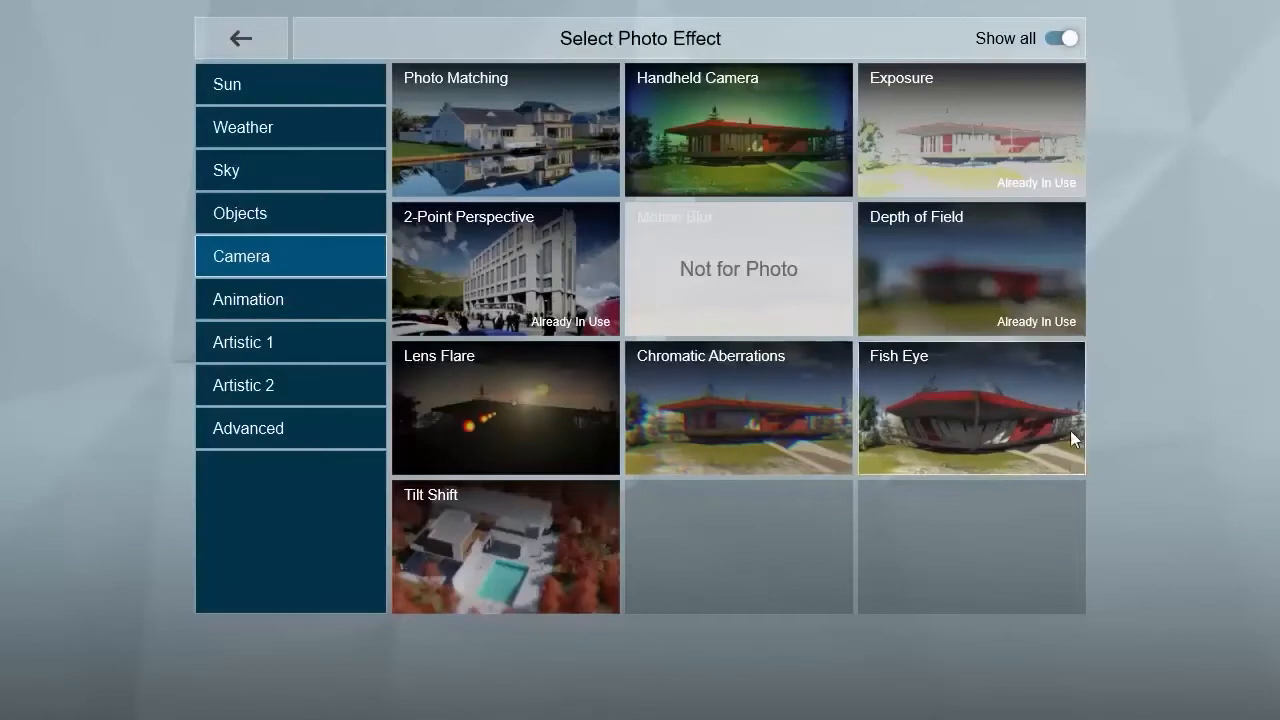
Add the Real Skies effect with the Cloudy sky that has deep blue air and small low clouds, and refresh the preview
{"action": "left_click", "coordinate": [260, 436]}
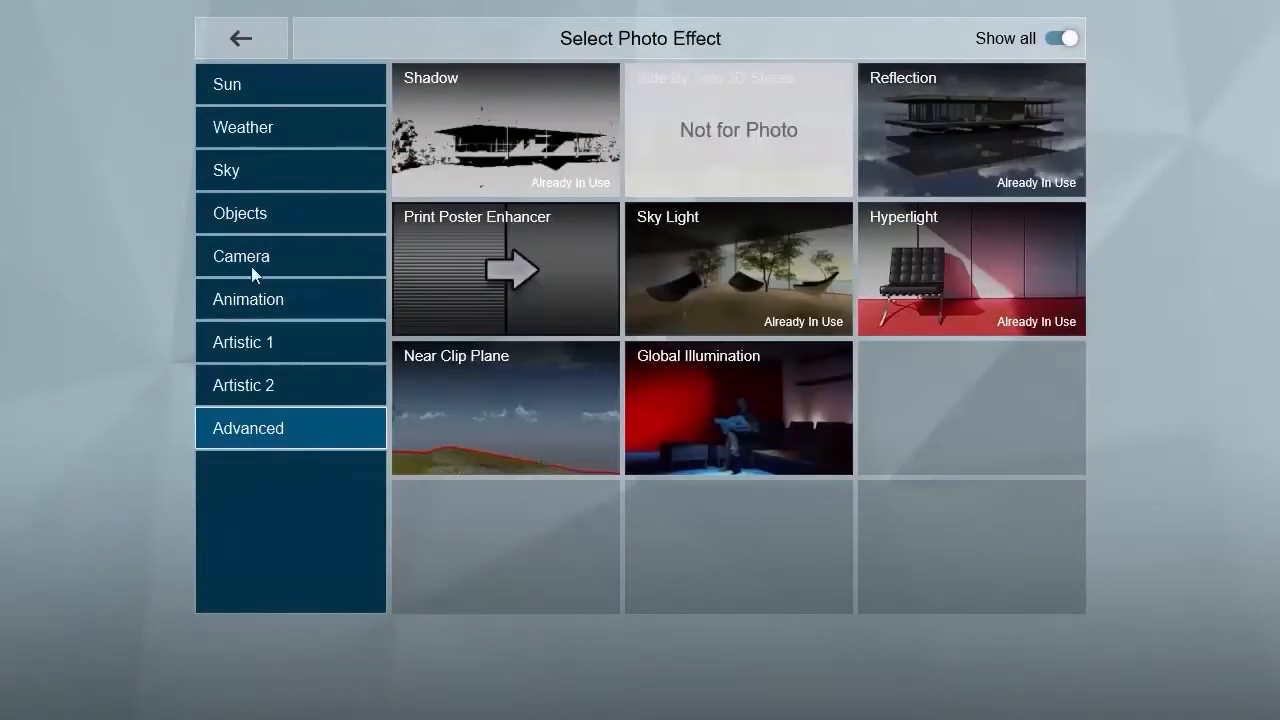
{"action": "left_click", "coordinate": [263, 162]}
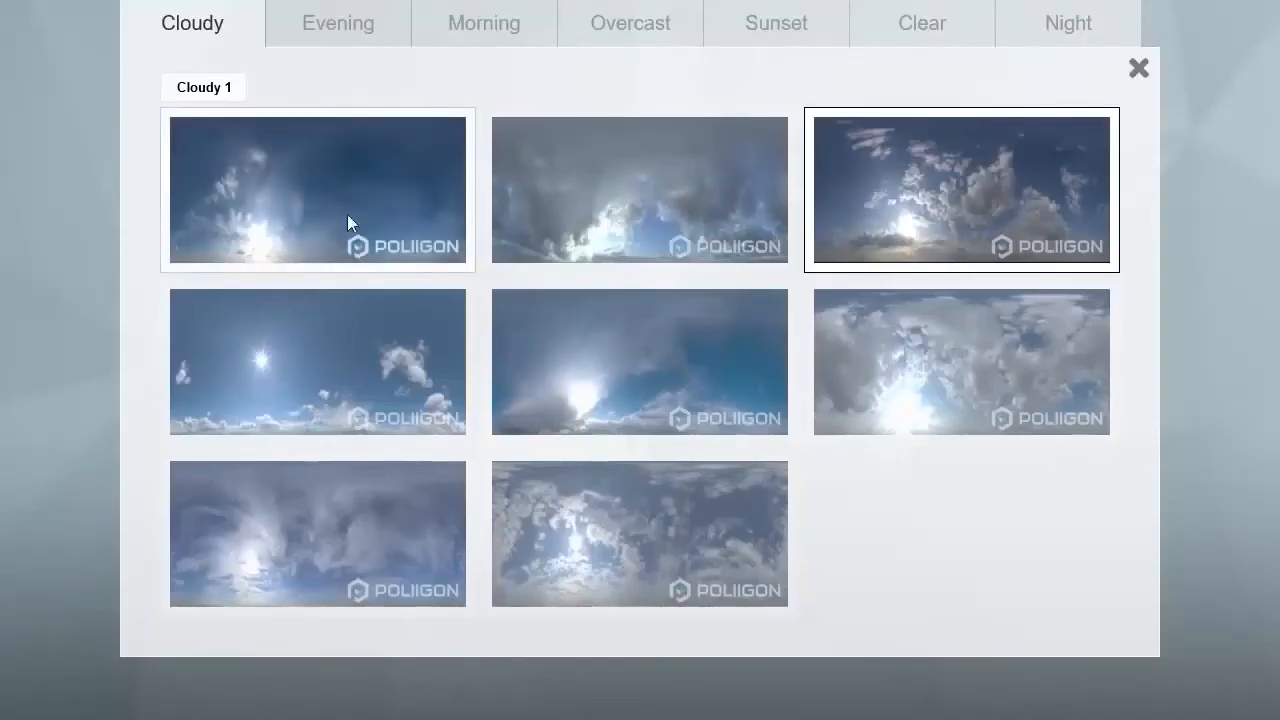
{"action": "left_click", "coordinate": [350, 323]}
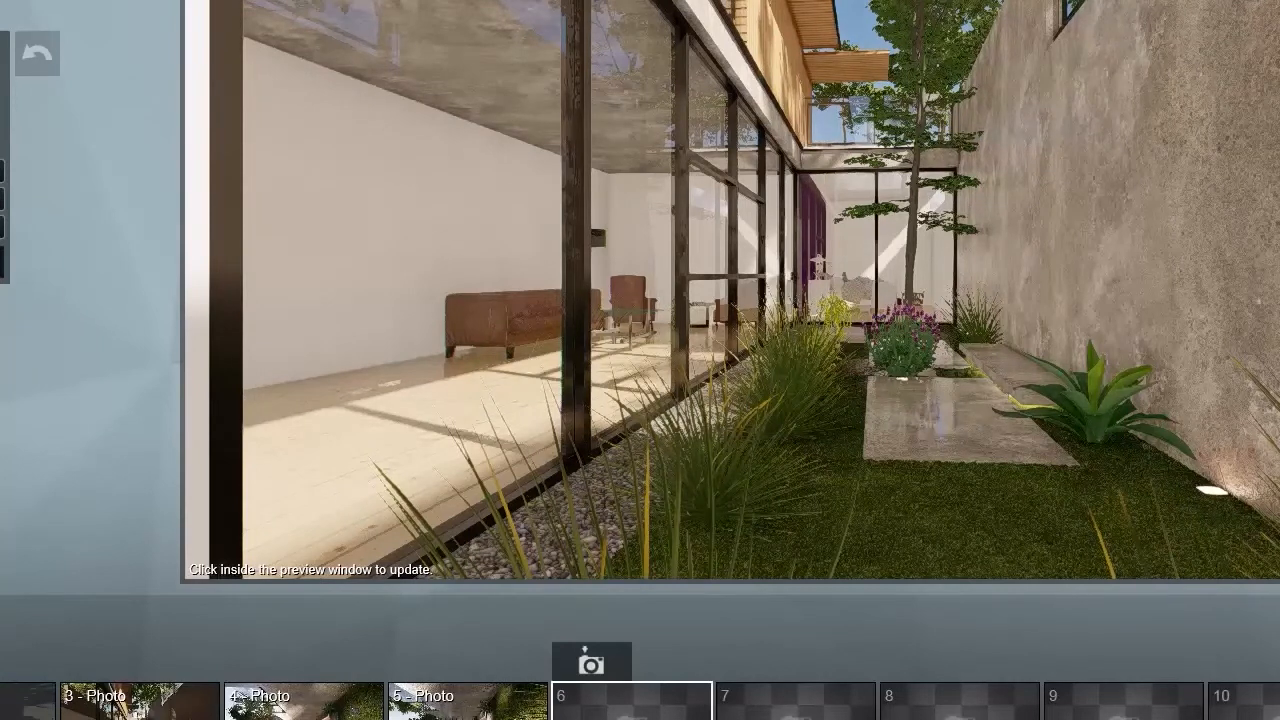
{"action": "left_click", "coordinate": [815, 171]}
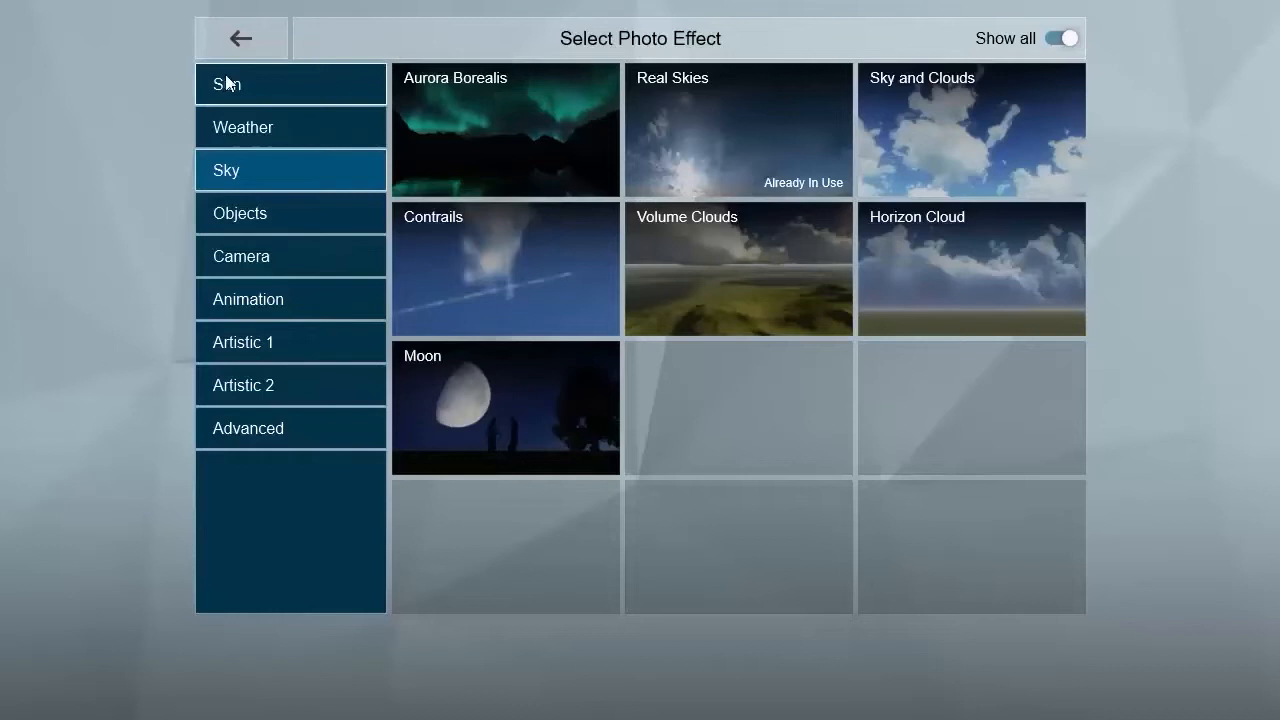
Add the Sun effect to cast sunlight onto the grass and gravel strip, and refresh the preview
{"action": "left_click", "coordinate": [226, 84]}
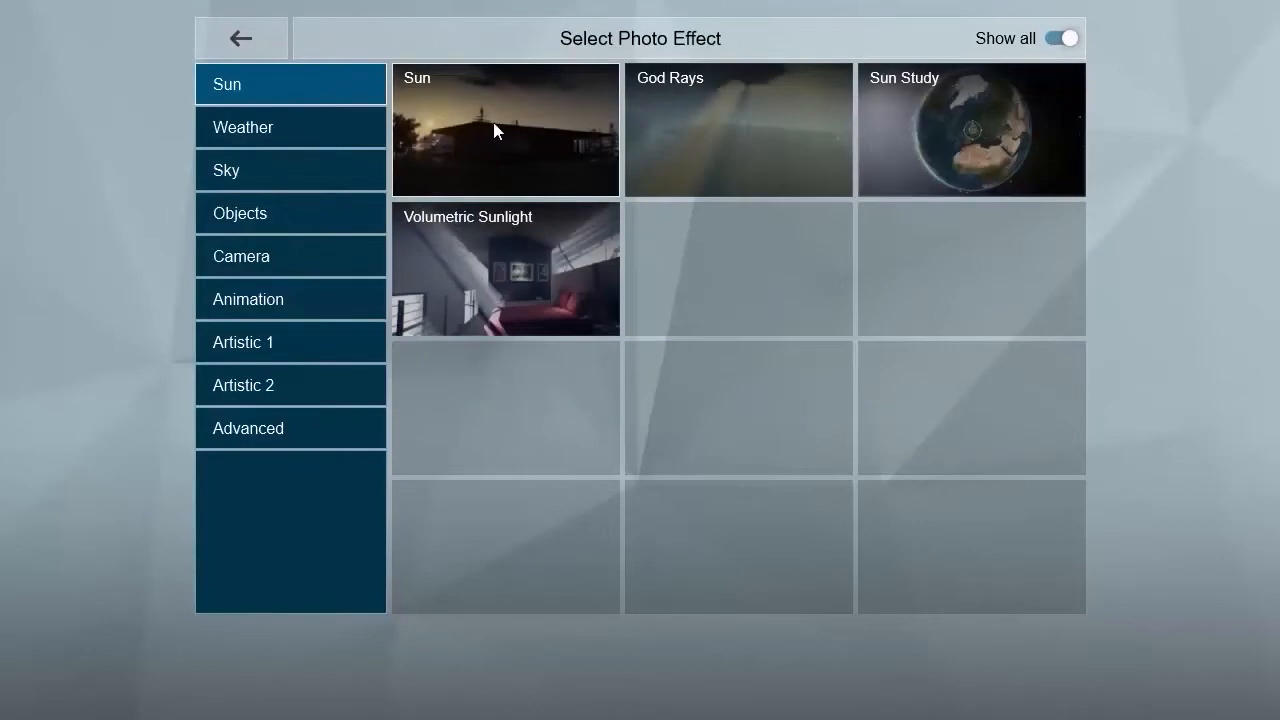
{"action": "left_click", "coordinate": [491, 129]}
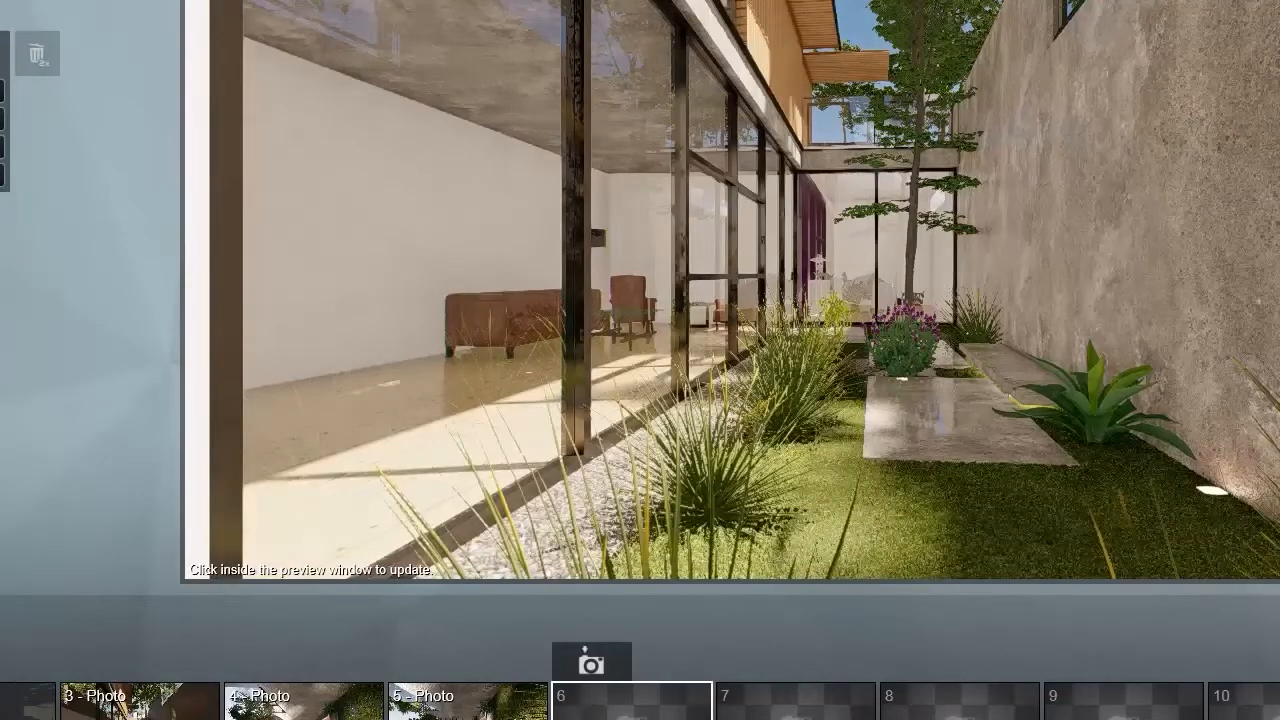
{"action": "left_click", "coordinate": [722, 186]}
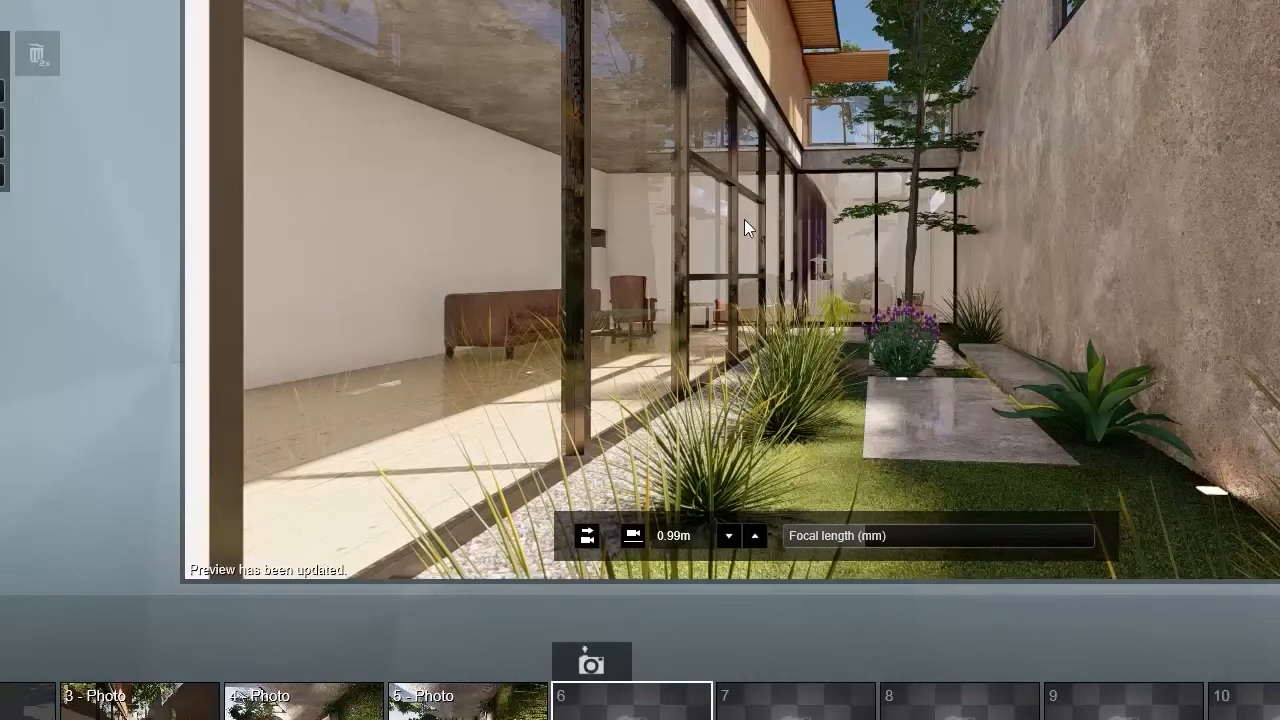
Change the Real Skies background to the Cloudy 1 sky
{"action": "right_click_drag", "start_coordinate": [745, 219], "coordinate": [749, 167]}
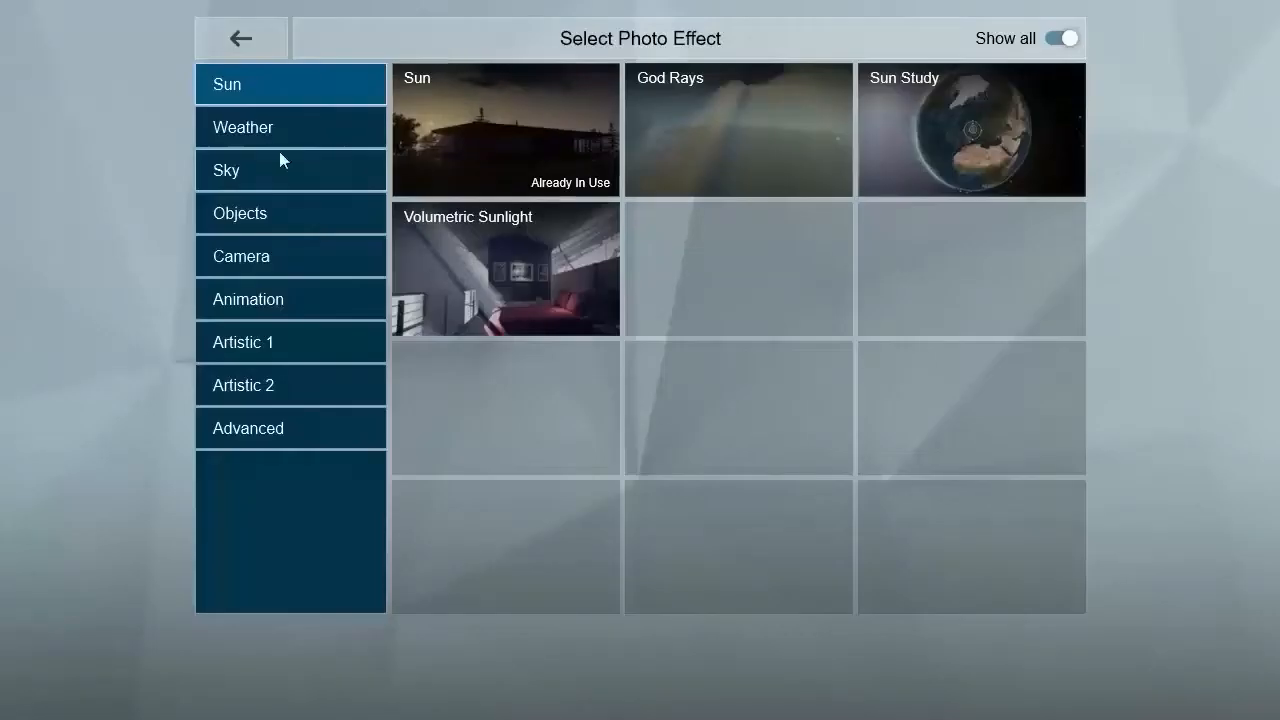
{"action": "left_click", "coordinate": [283, 166]}
{"action": "left_click", "coordinate": [666, 120]}
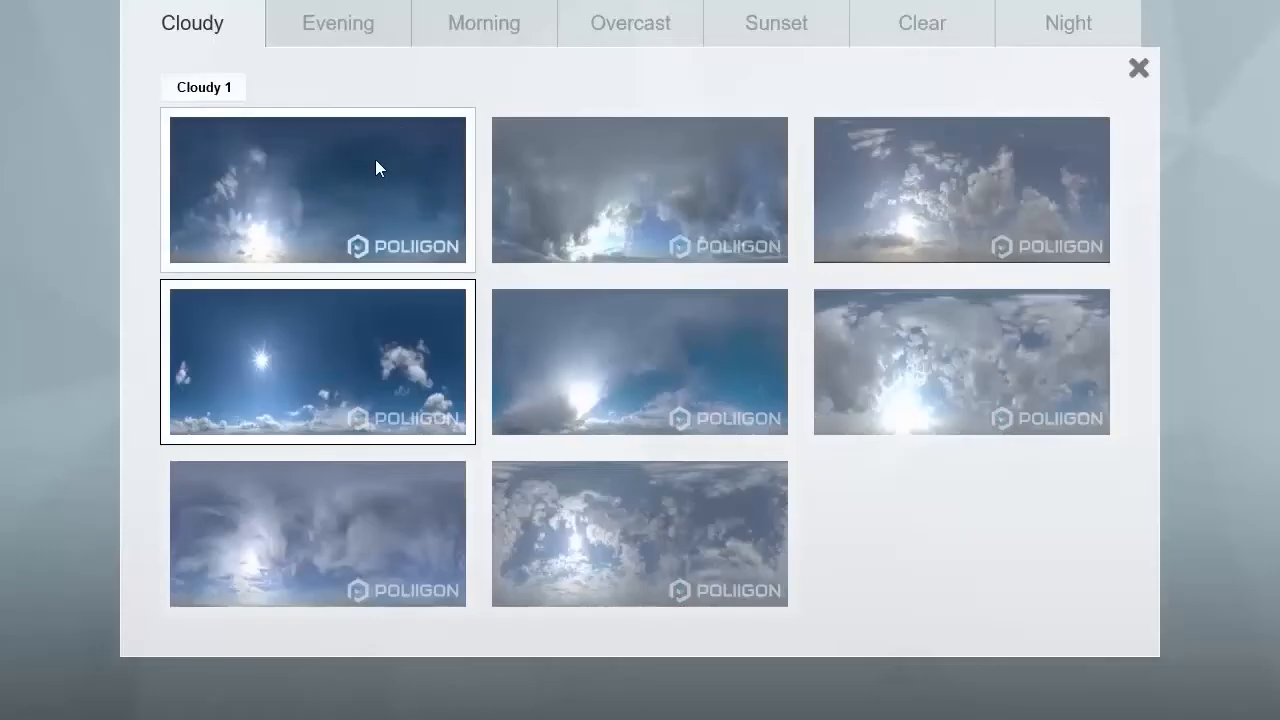
{"action": "left_click", "coordinate": [374, 165]}
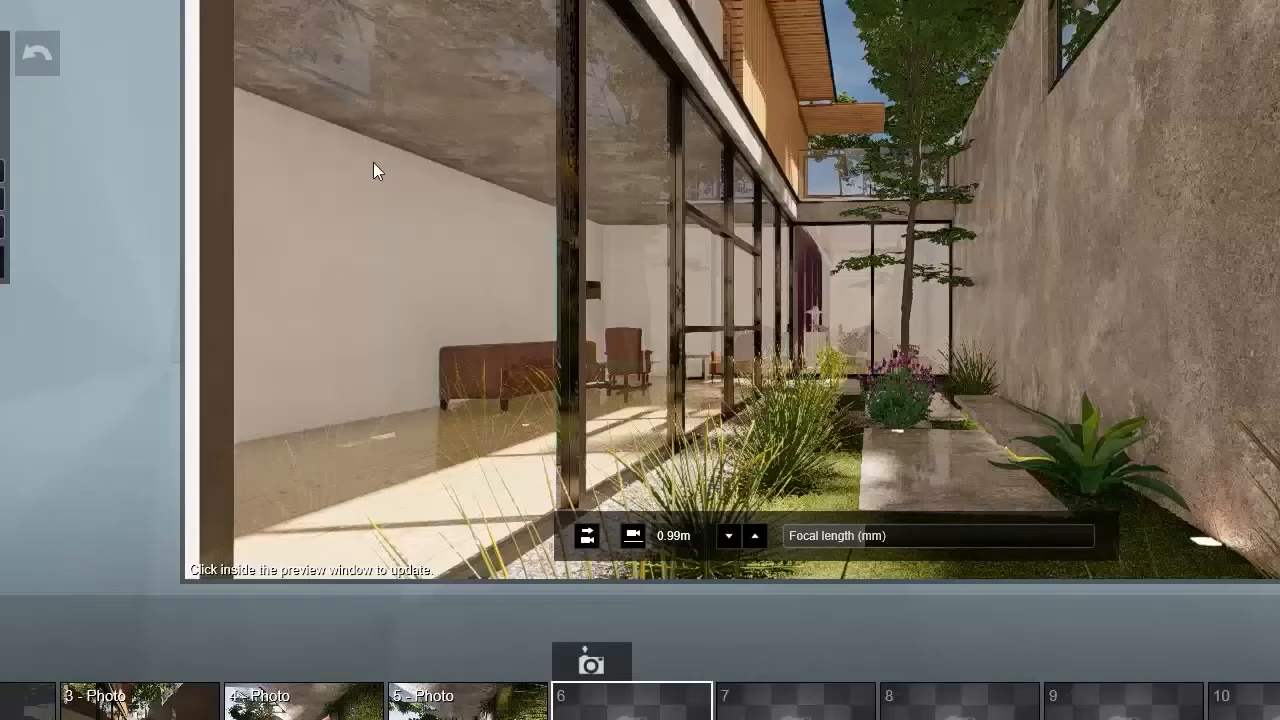
Reframe the photo higher to include the timber roof overhang, the tall tree and the sky, and refresh the preview
{"action": "mouse_move", "coordinate": [374, 161]}
{"action": "right_mouse_down"}
{"action": "mouse_move", "coordinate": [454, 161]}
{"action": "mouse_move", "coordinate": [594, 70]}
{"action": "mouse_move", "coordinate": [505, 40]}
{"action": "mouse_move", "coordinate": [618, 163]}
{"action": "right_mouse_up"}
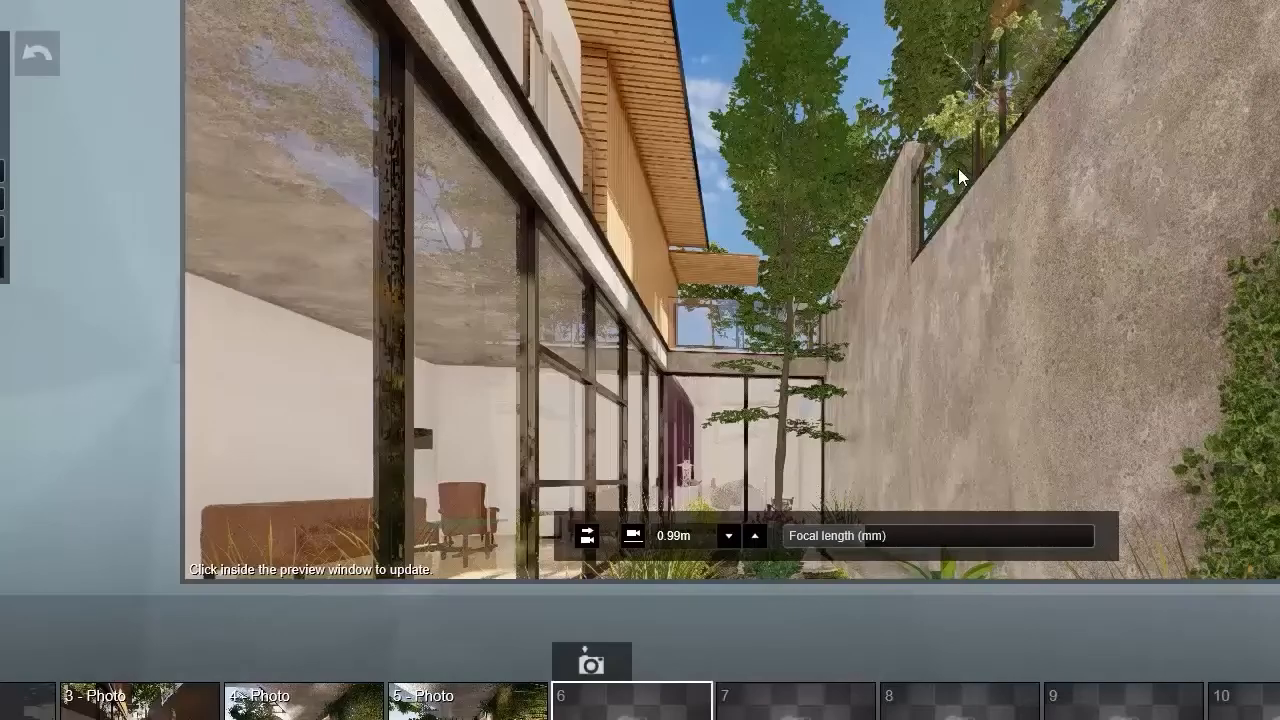
{"action": "right_click_drag", "start_coordinate": [958, 169], "coordinate": [903, 78]}
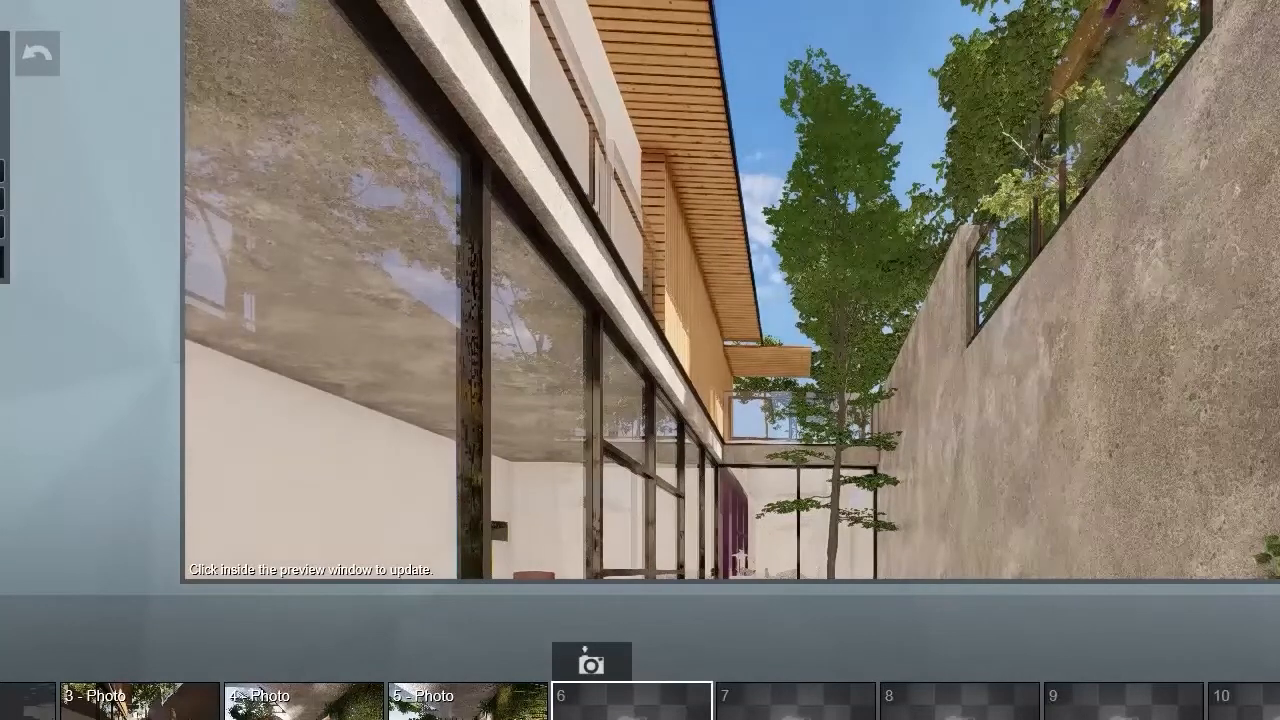
{"action": "left_click", "coordinate": [838, 116]}
{"action": "right_click_drag", "start_coordinate": [891, 236], "coordinate": [876, 193]}
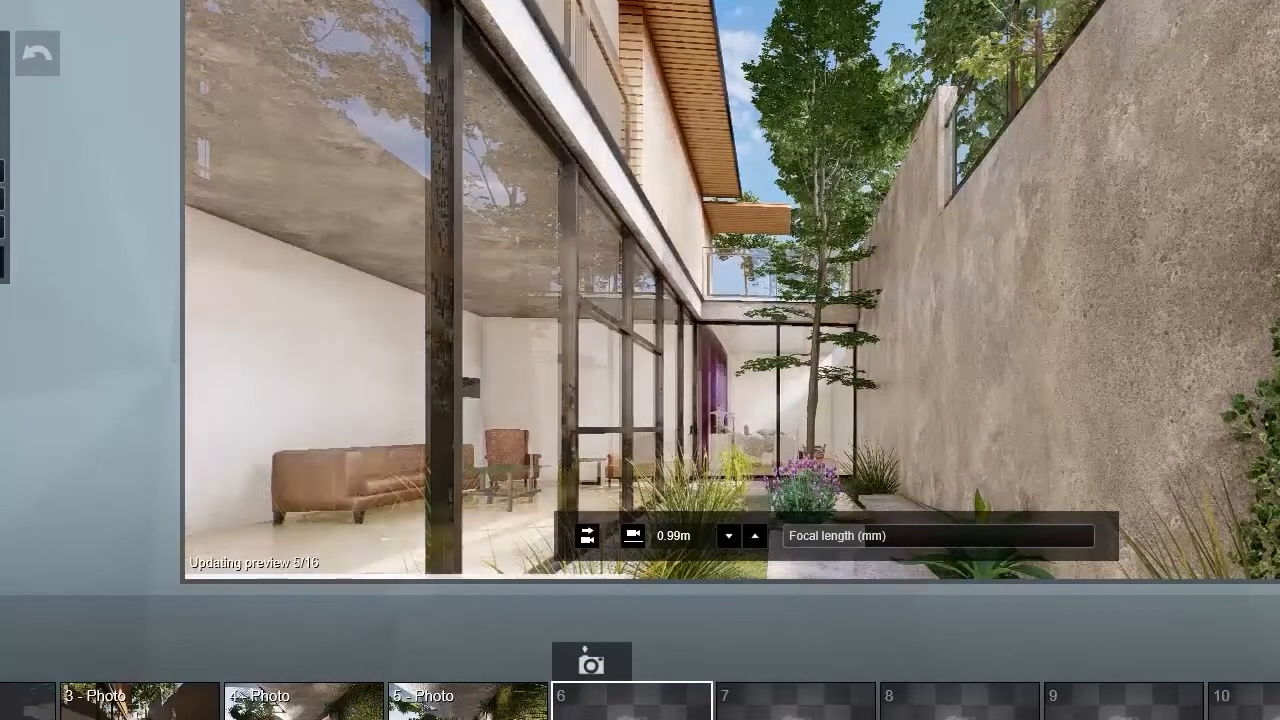
{"action": "left_click", "coordinate": [653, 185]}
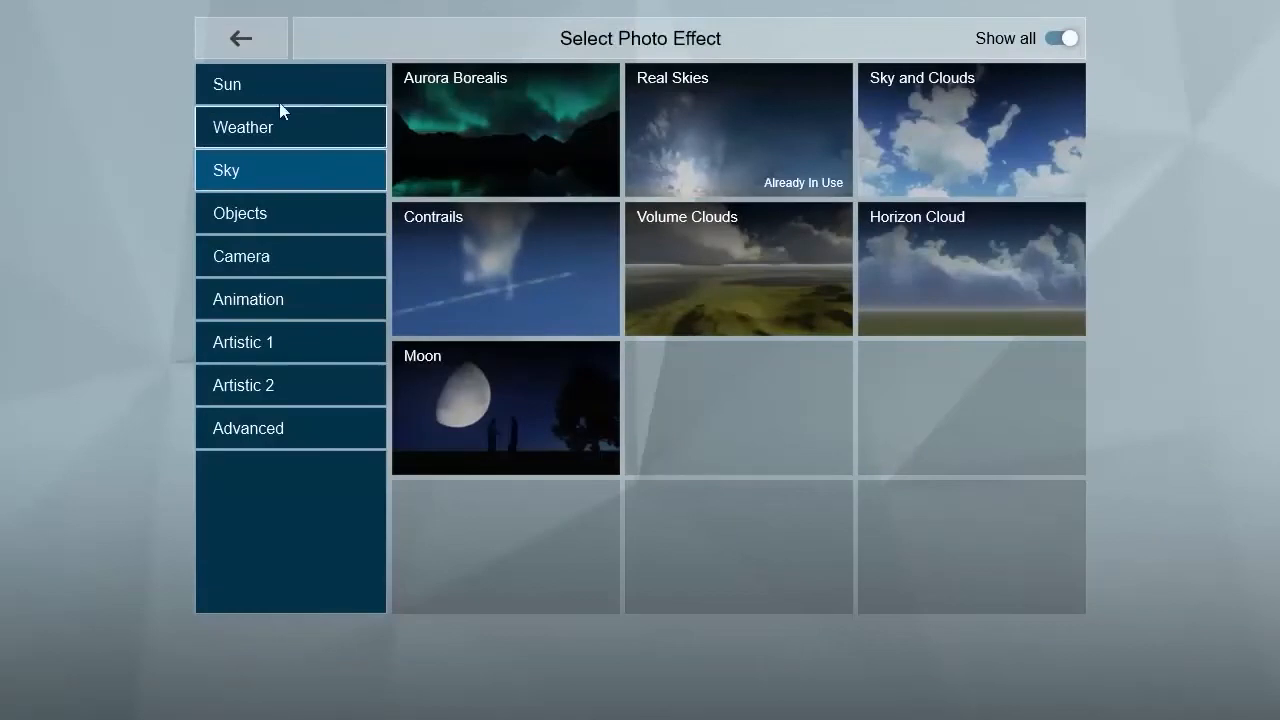
Add another effect from the Advanced category, and aim the photo lower to show the paving slab and grass
{"action": "left_click", "coordinate": [238, 430]}
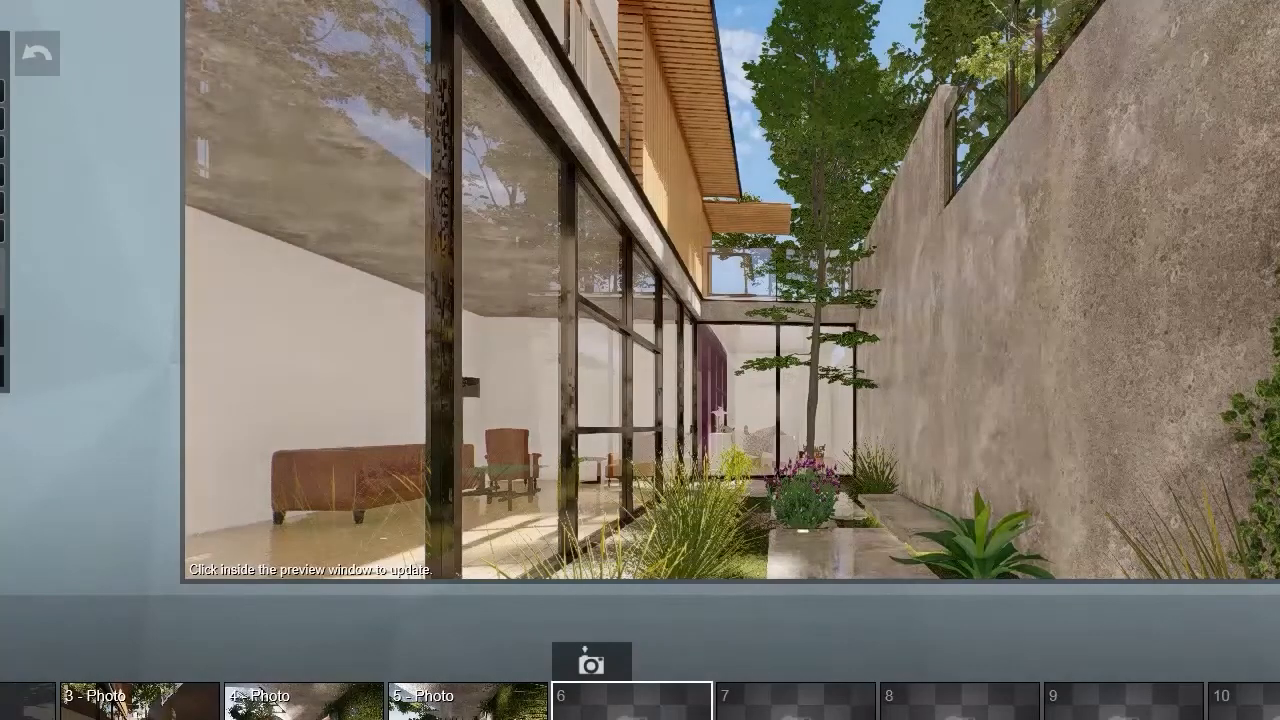
{"action": "left_click", "coordinate": [681, 131]}
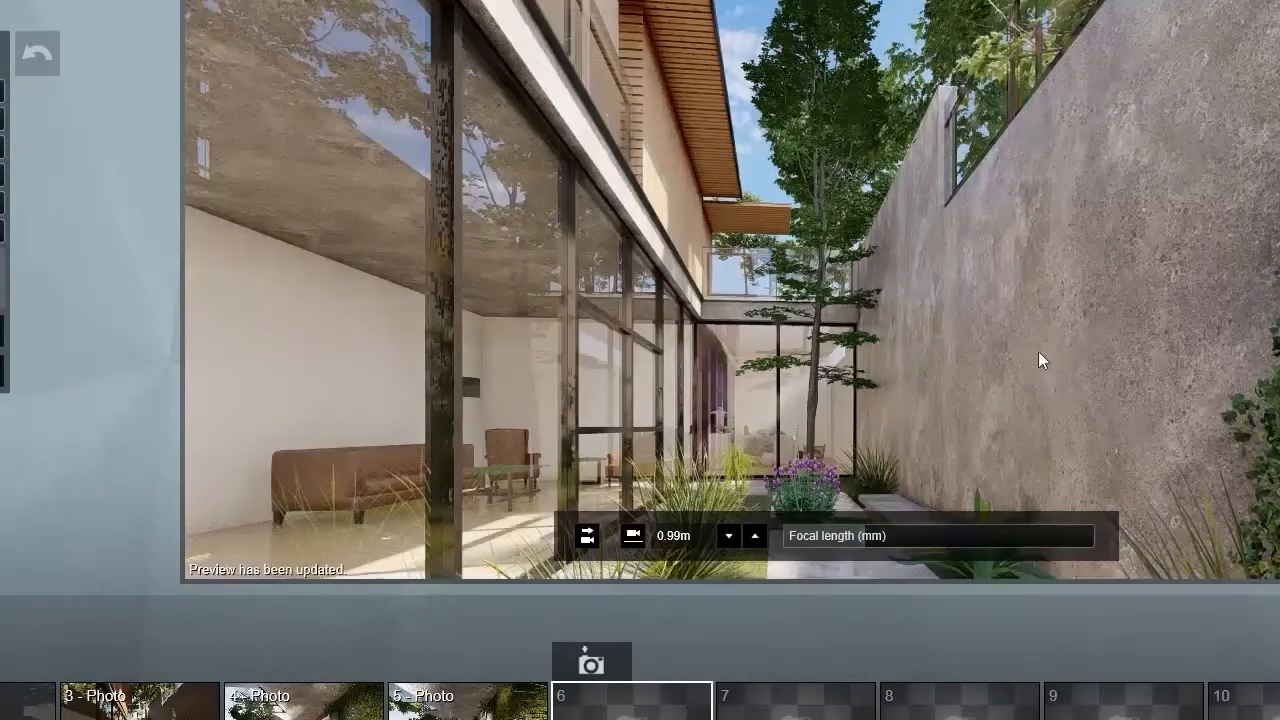
{"action": "right_click_drag", "start_coordinate": [1011, 358], "coordinate": [1002, 367]}
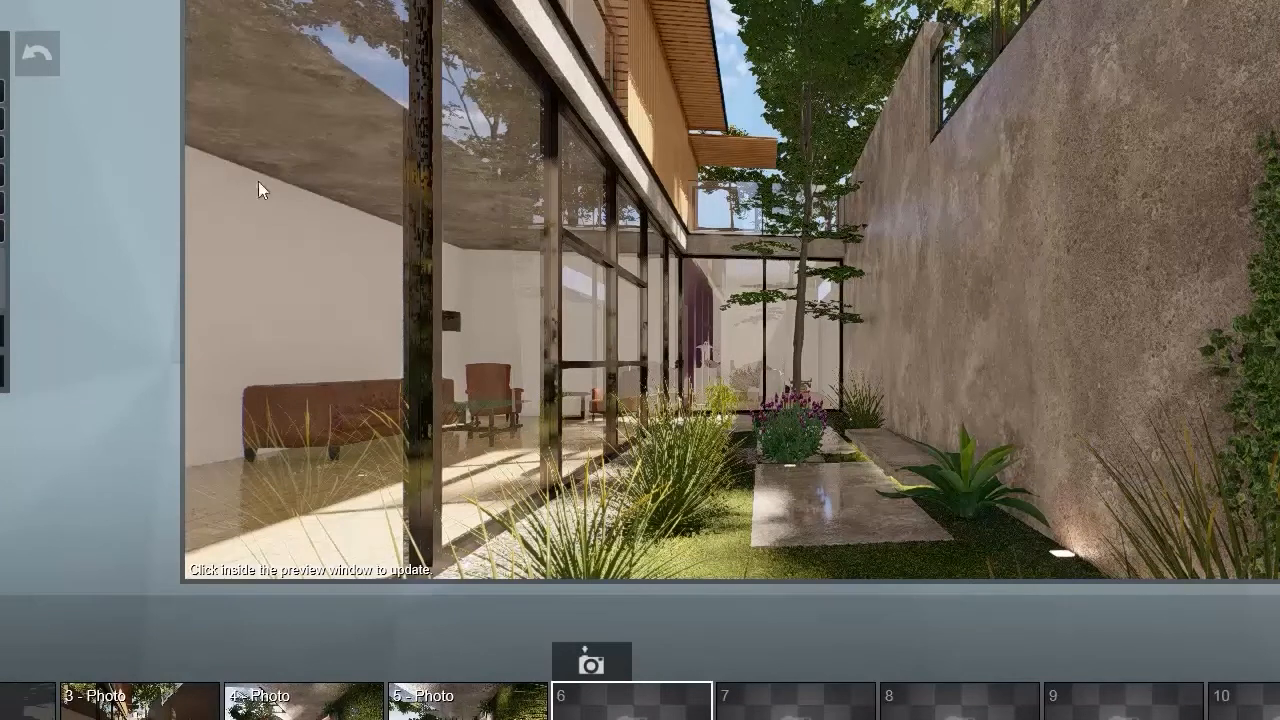
{"action": "left_click", "coordinate": [690, 184]}
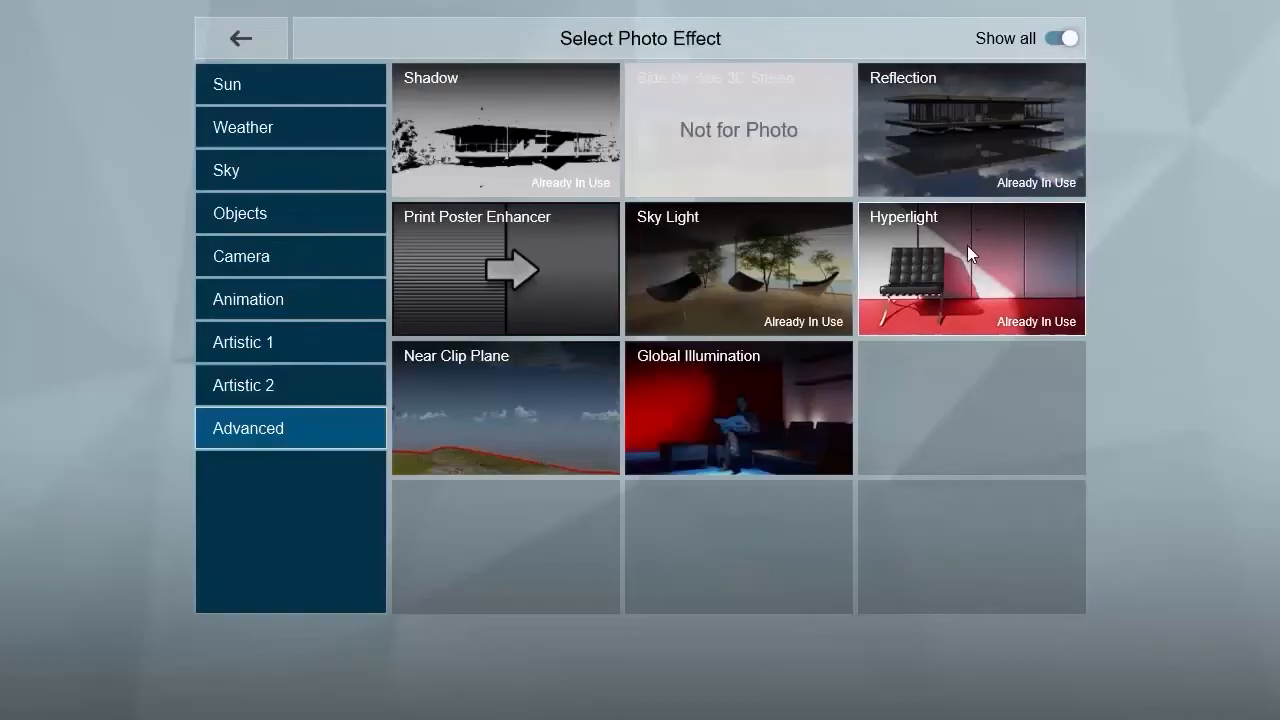
Add the Global Illumination effect to the photo and refresh the preview
{"action": "left_click", "coordinate": [967, 245]}
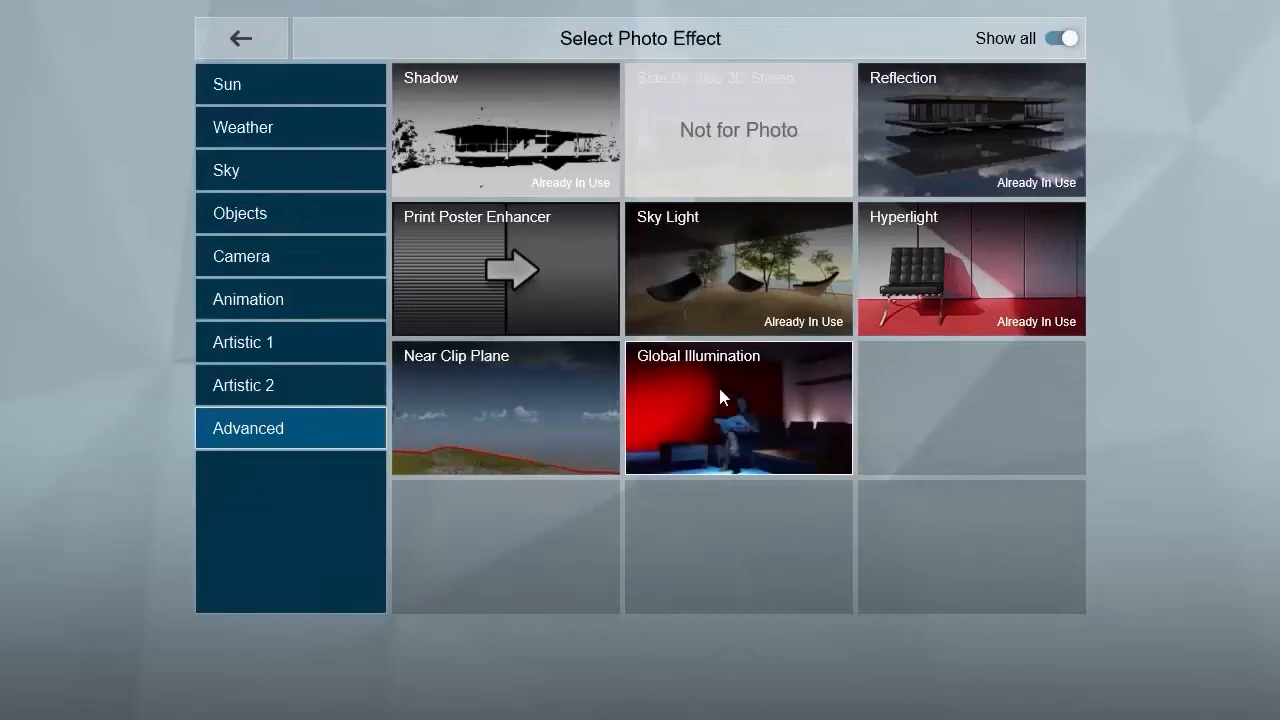
{"action": "left_click", "coordinate": [730, 390]}
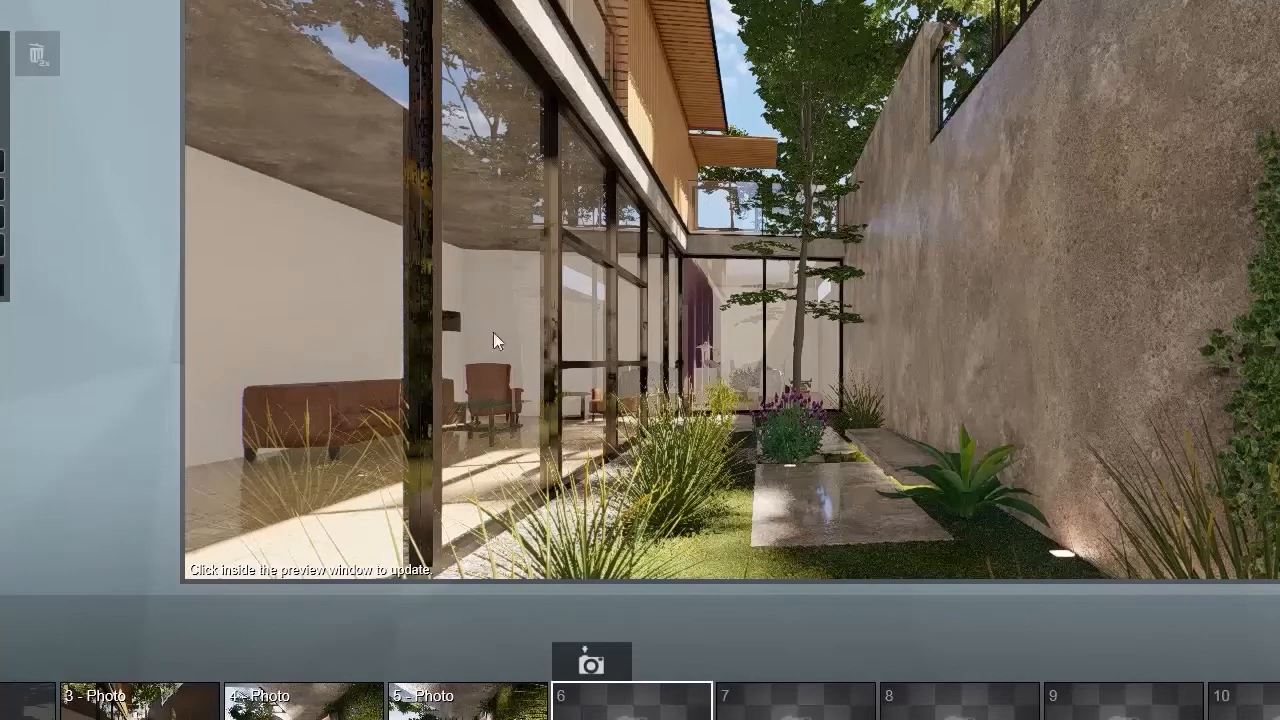
{"action": "left_click", "coordinate": [702, 324]}
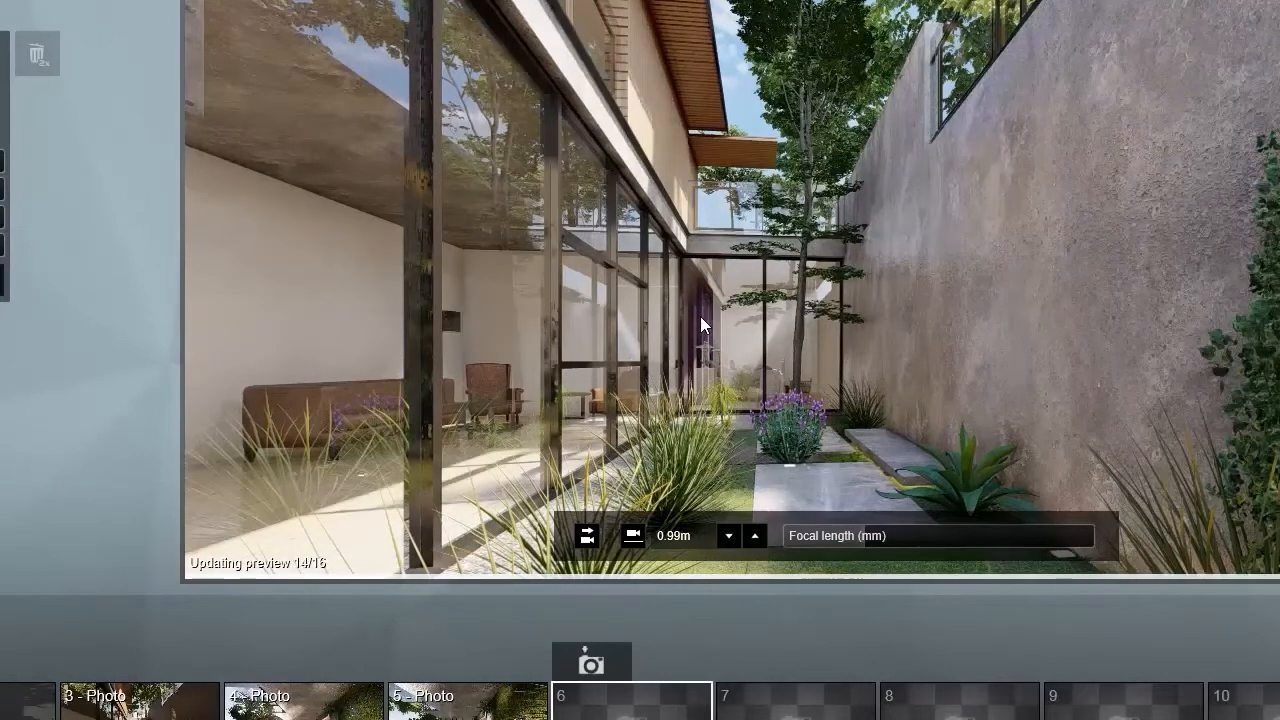
{"action": "left_click", "coordinate": [634, 526]}
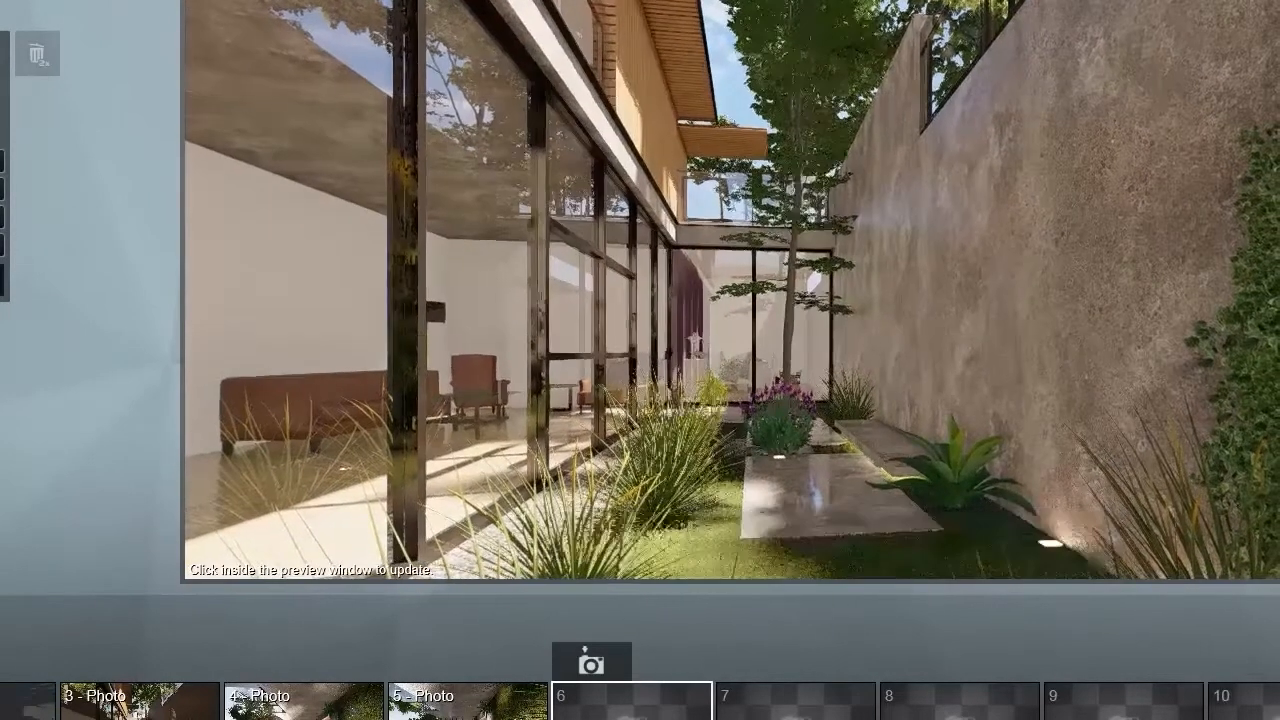
Add the Handheld Camera effect, turn the photo to portrait orientation and store the camera view
{"action": "left_click", "coordinate": [2, 100]}
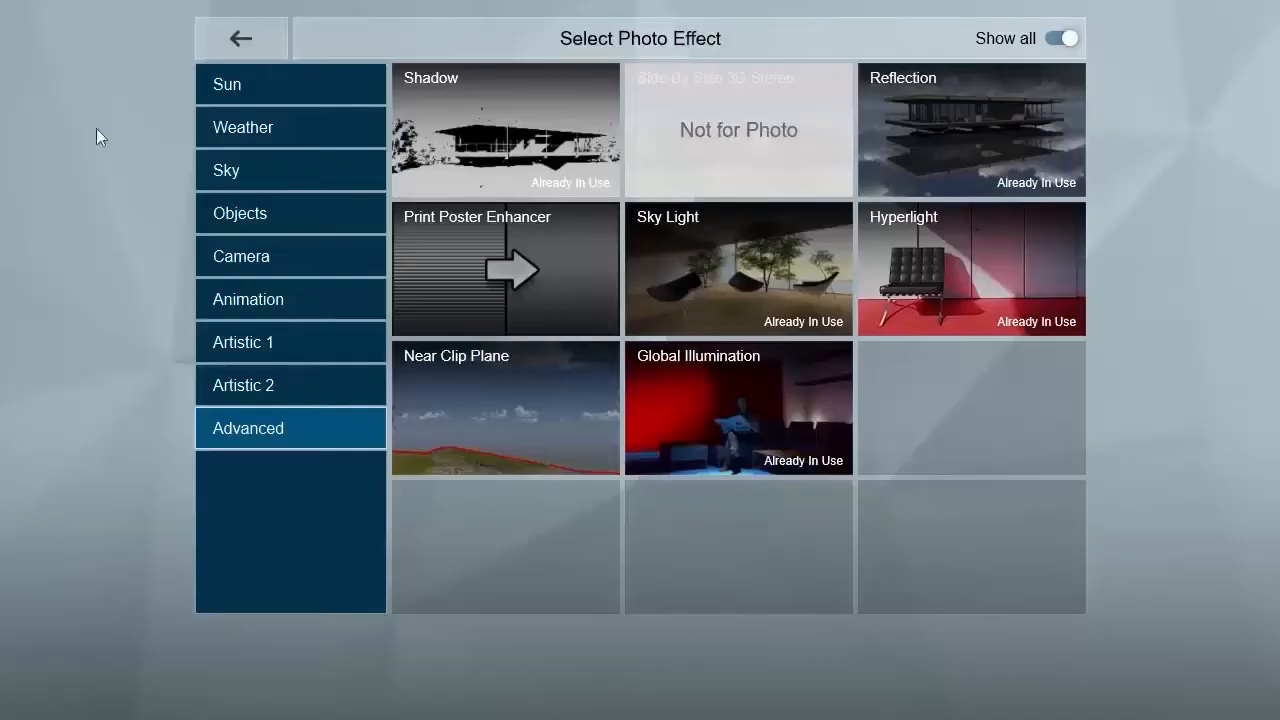
{"action": "left_click", "coordinate": [273, 254]}
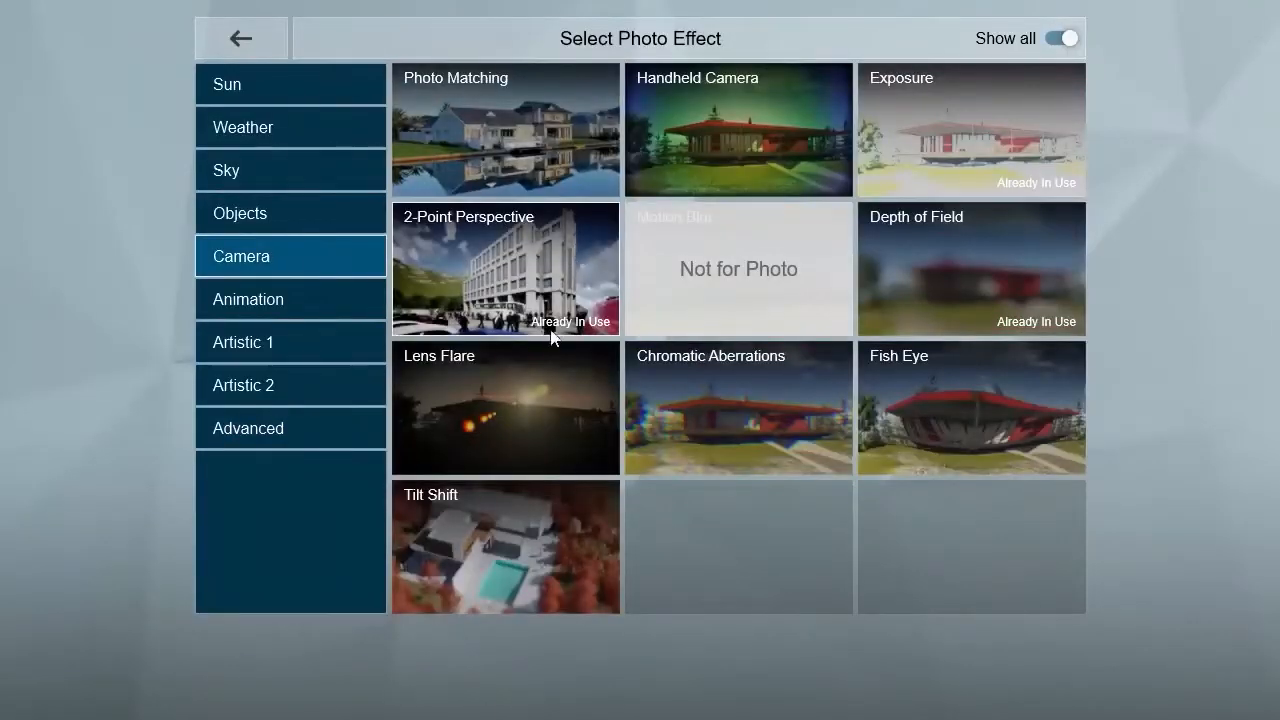
{"action": "left_click", "coordinate": [787, 132]}
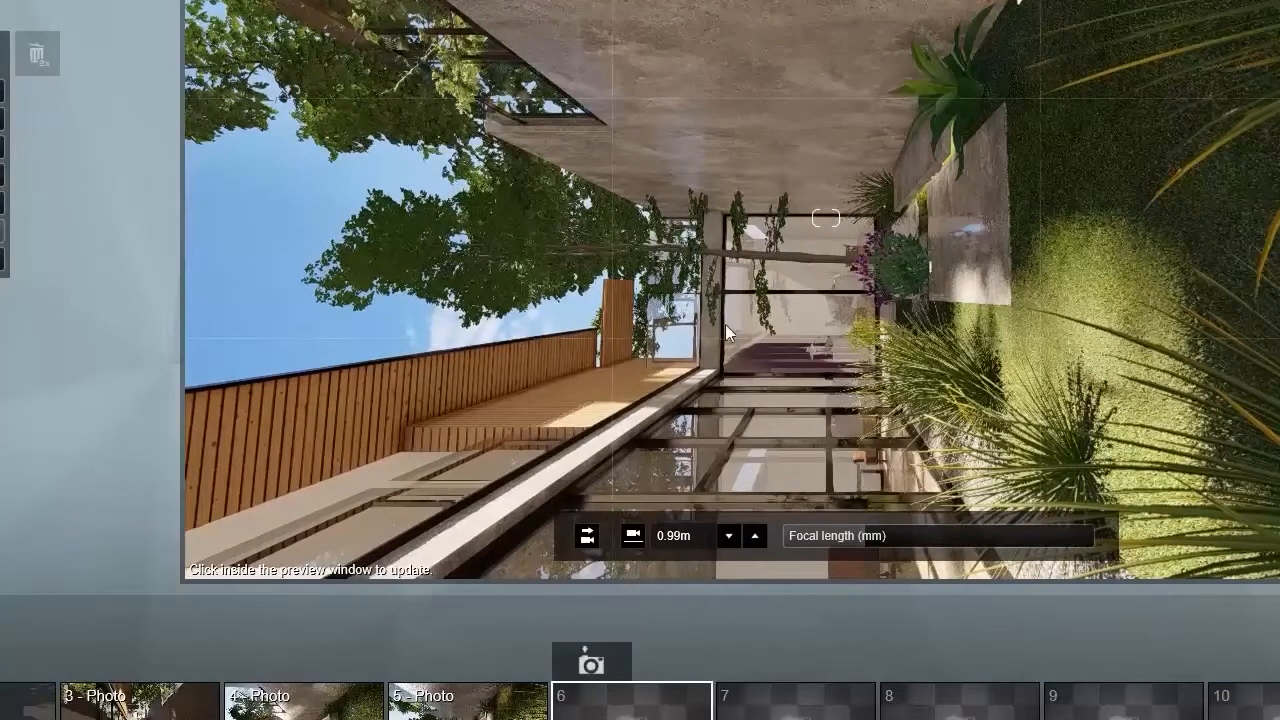
{"action": "left_click", "coordinate": [586, 672]}
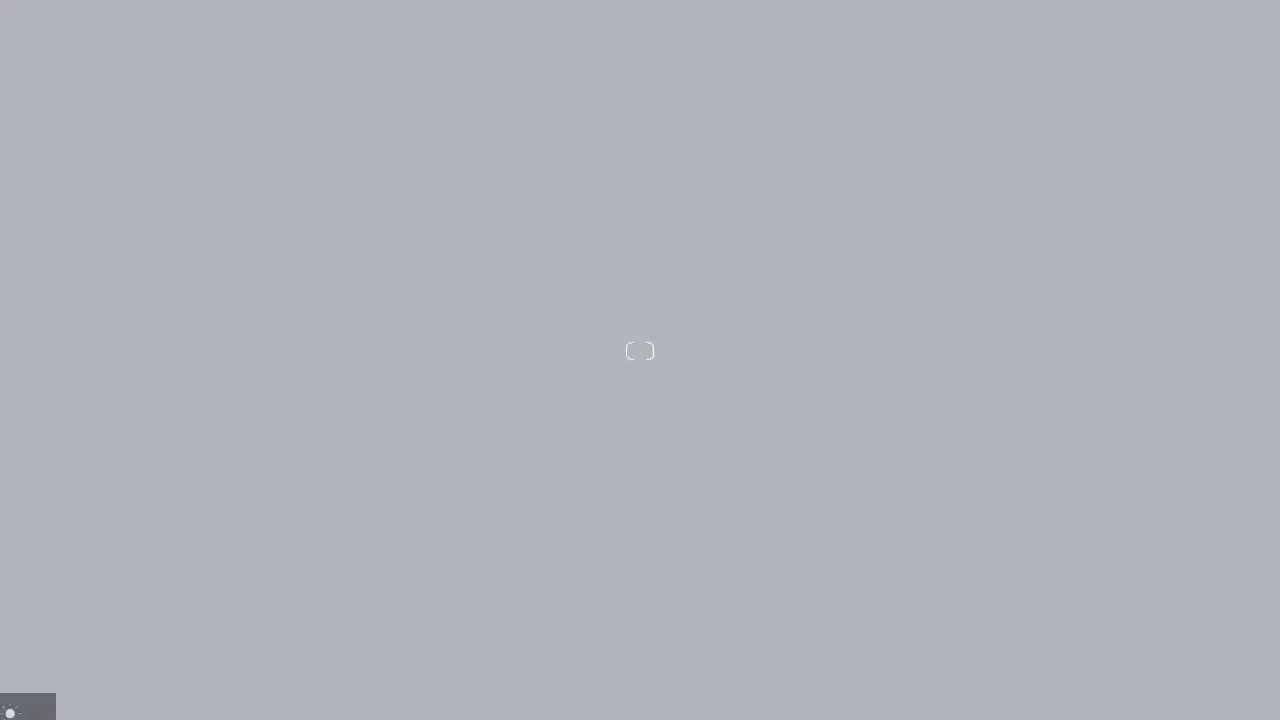
Choose the tall broadleaf tree model and place it on the courtyard grass near the ivy-covered wall
{"action": "right_click_drag", "start_coordinate": [640, 480], "coordinate": [801, 493]}
{"action": "left_click", "coordinate": [10, 713]}
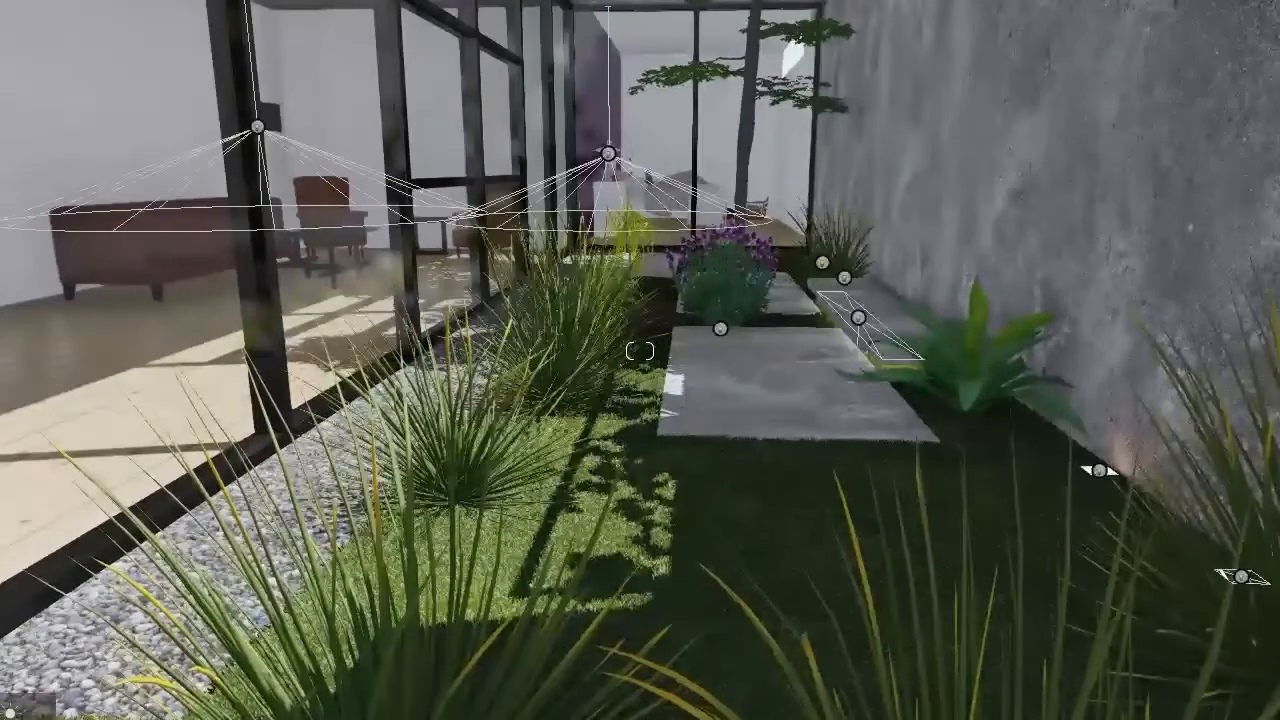
{"action": "left_click", "coordinate": [8, 713]}
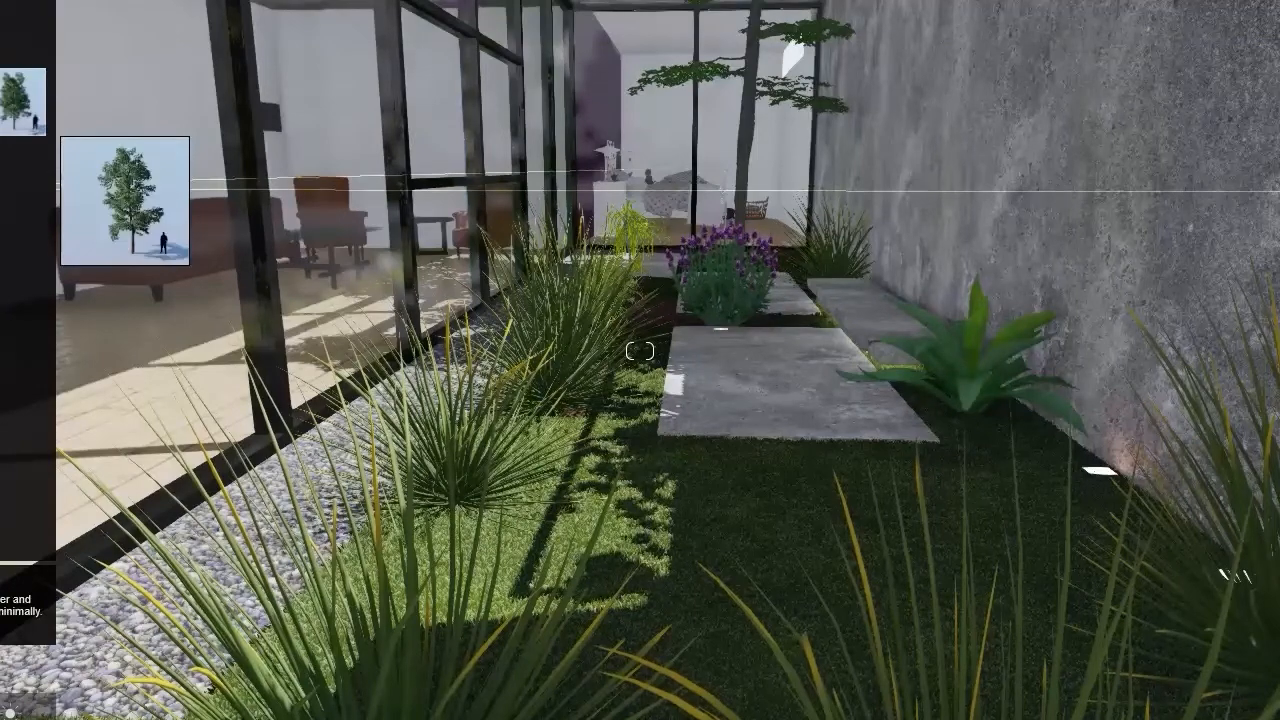
{"action": "left_click", "coordinate": [324, 635]}
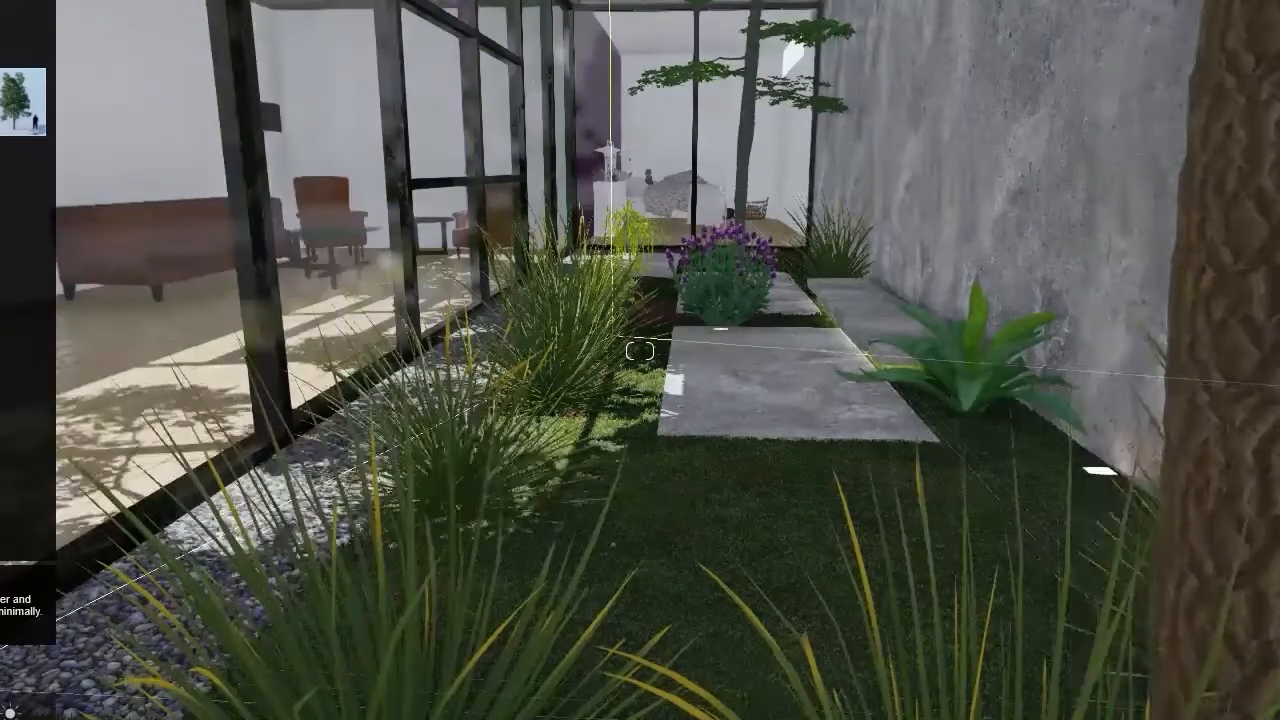
{"action": "key", "text": "s"}
{"action": "right_click_drag", "start_coordinate": [640, 600], "coordinate": [1037, 658]}
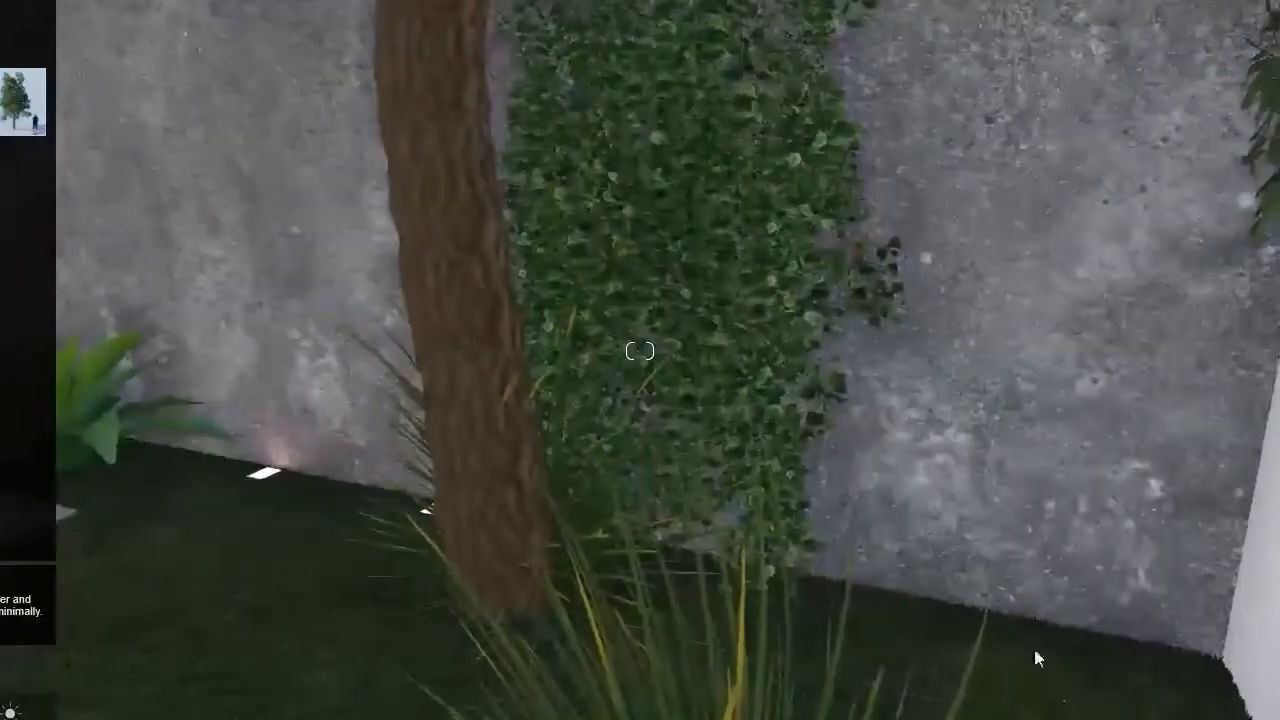
{"action": "key", "text": "s"}
{"action": "right_click_drag", "start_coordinate": [895, 610], "coordinate": [868, 718]}
{"action": "key", "text": "s"}
{"action": "left_click", "coordinate": [940, 716]}
Position a broadleaf tree in the foreground beside the glazed wall and check it in the portrait photo
{"action": "right_click_drag", "start_coordinate": [1130, 680], "coordinate": [1008, 598]}
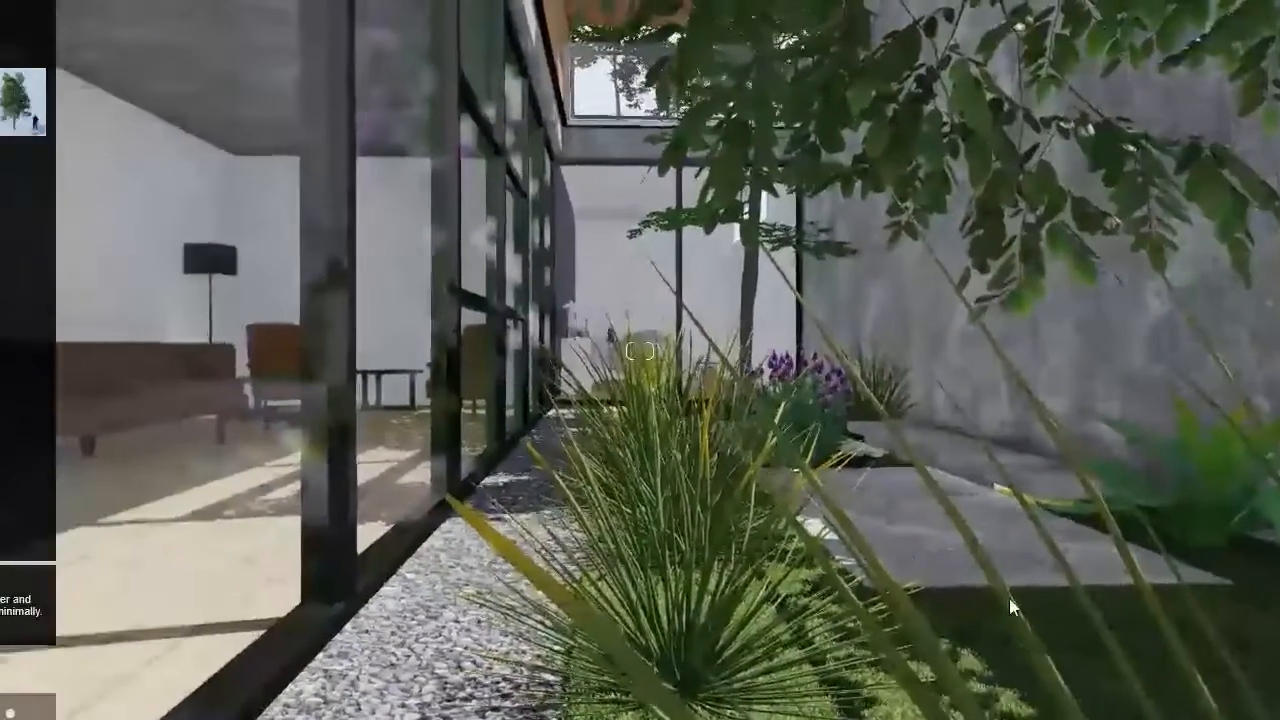
{"action": "key", "text": "d"}
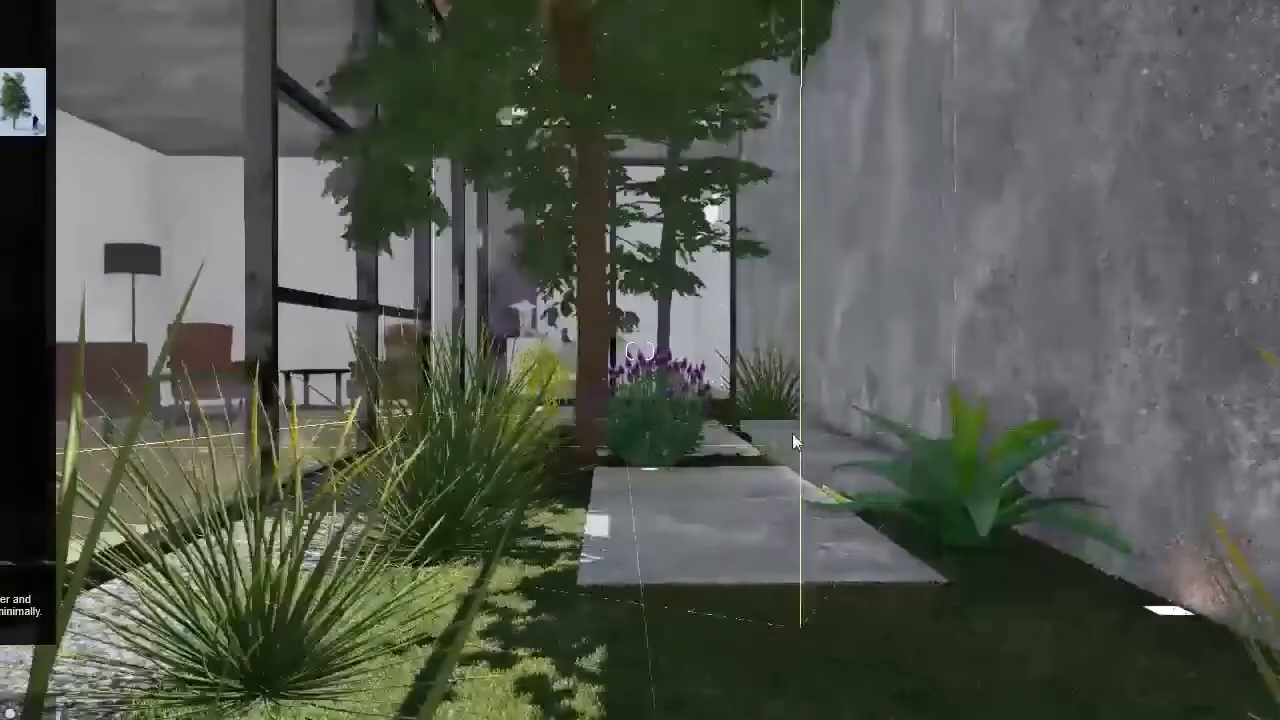
{"action": "key", "text": "s"}
{"action": "key", "text": "w"}
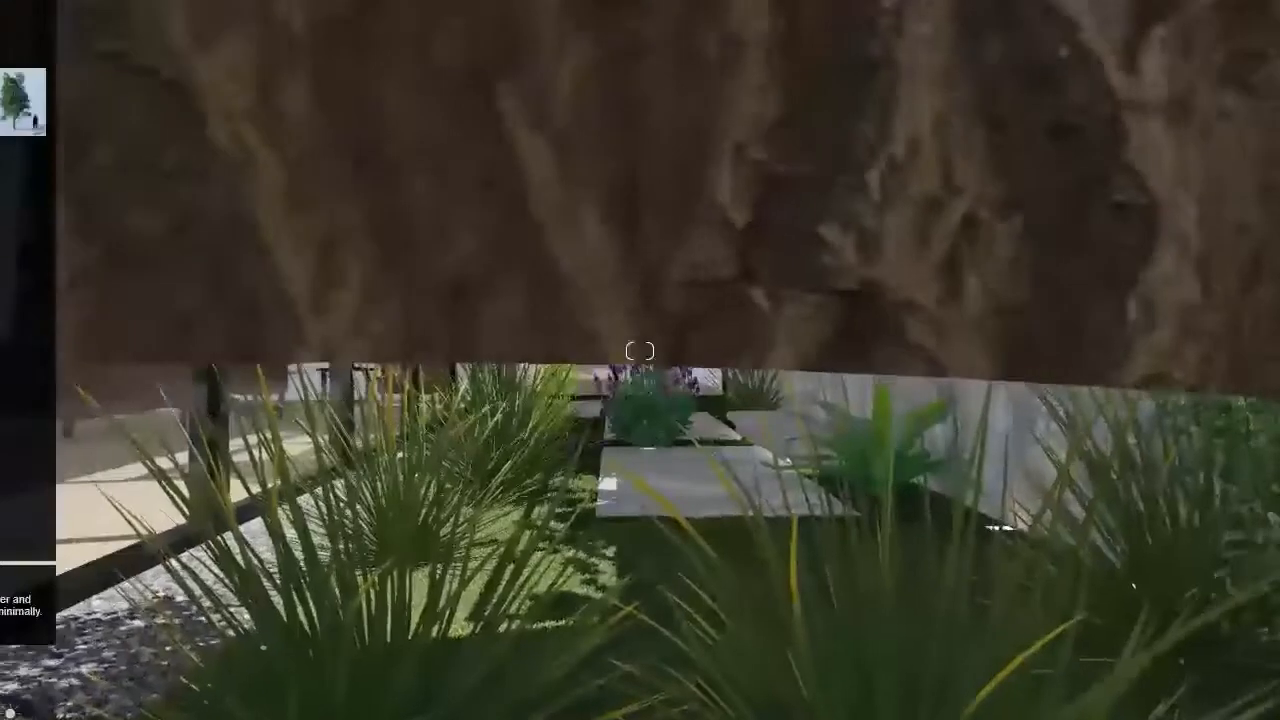
{"action": "right_click_drag", "start_coordinate": [739, 394], "coordinate": [622, 412]}
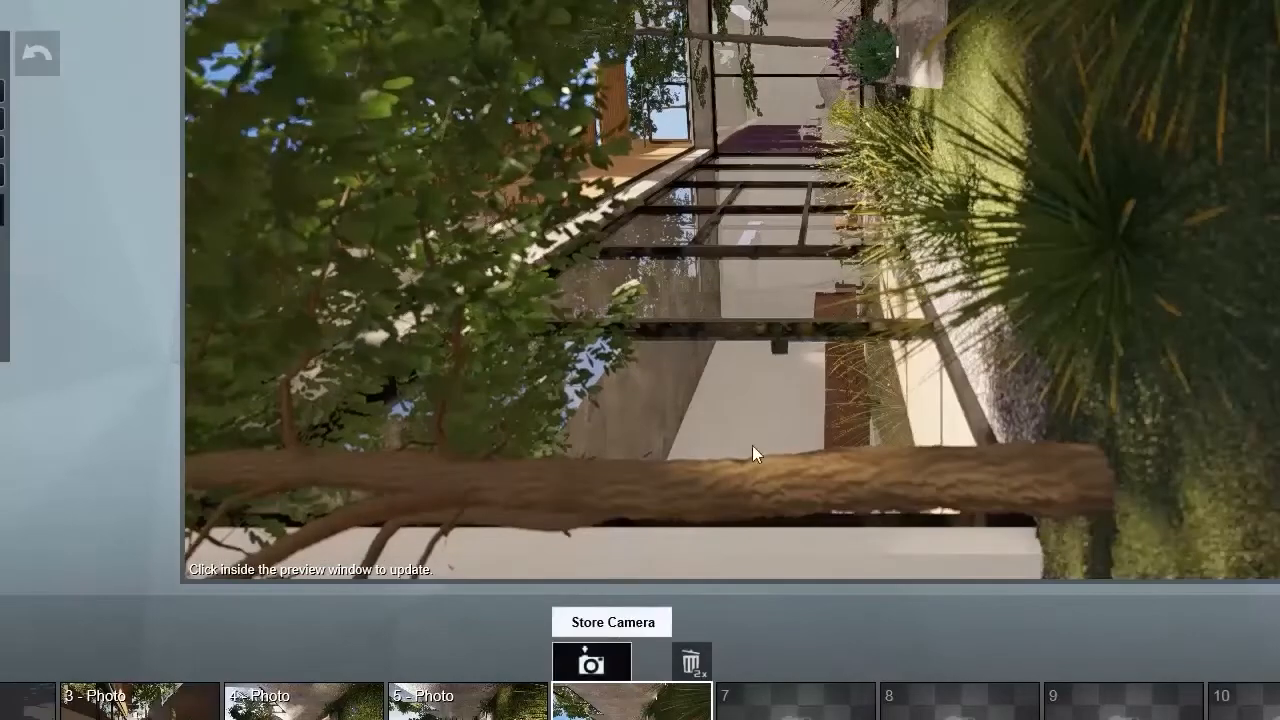
{"action": "left_click", "coordinate": [589, 660]}
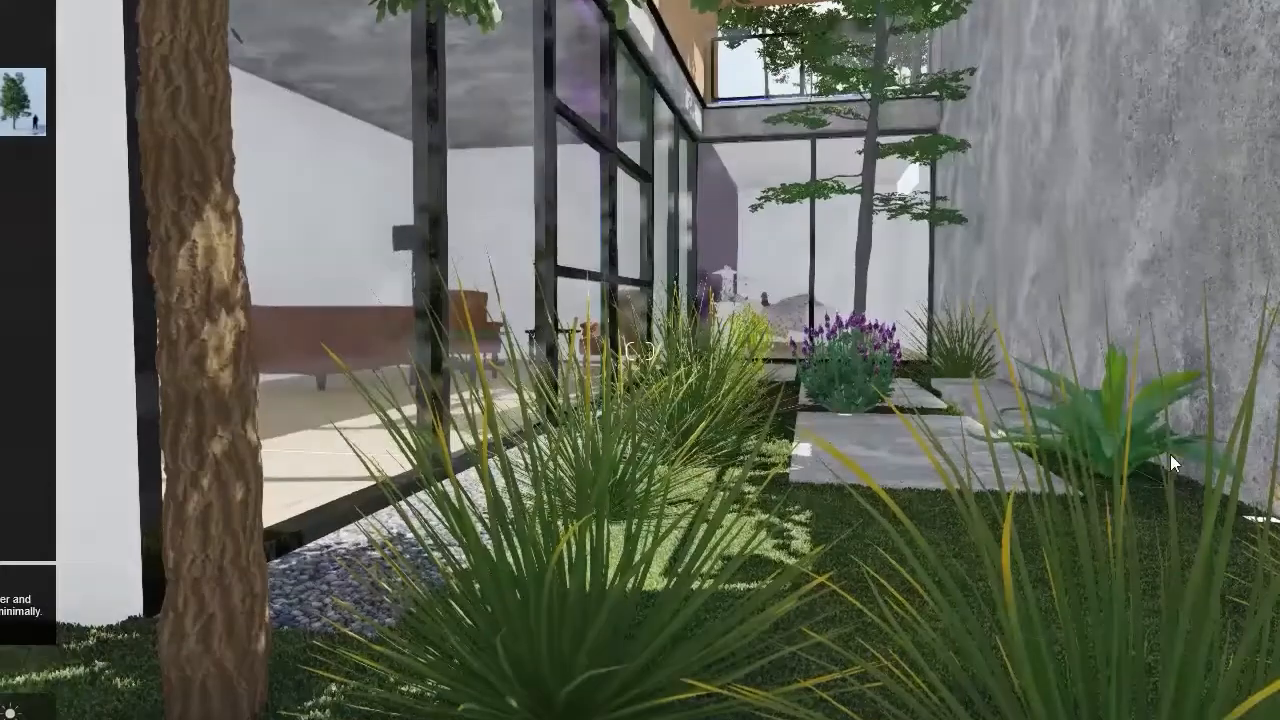
Move the foreground tree back beside the white end wall so only its foliage enters the photo, and refresh the preview
{"action": "key", "text": "w"}
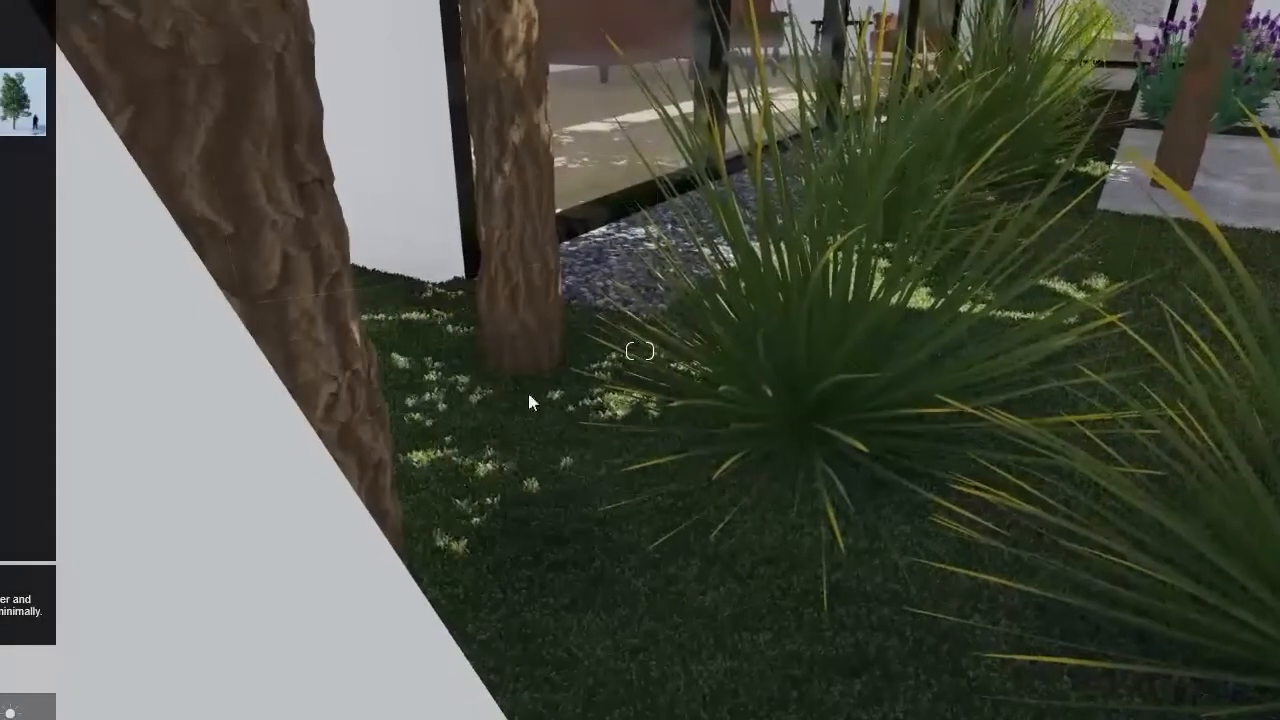
{"action": "left_click", "coordinate": [240, 717]}
{"action": "mouse_move", "coordinate": [524, 367]}
{"action": "left_mouse_down"}
{"action": "mouse_move", "coordinate": [414, 349]}
{"action": "mouse_move", "coordinate": [314, 300]}
{"action": "mouse_move", "coordinate": [350, 305]}
{"action": "left_mouse_up"}
{"action": "right_click_drag", "start_coordinate": [652, 344], "coordinate": [1185, 395]}
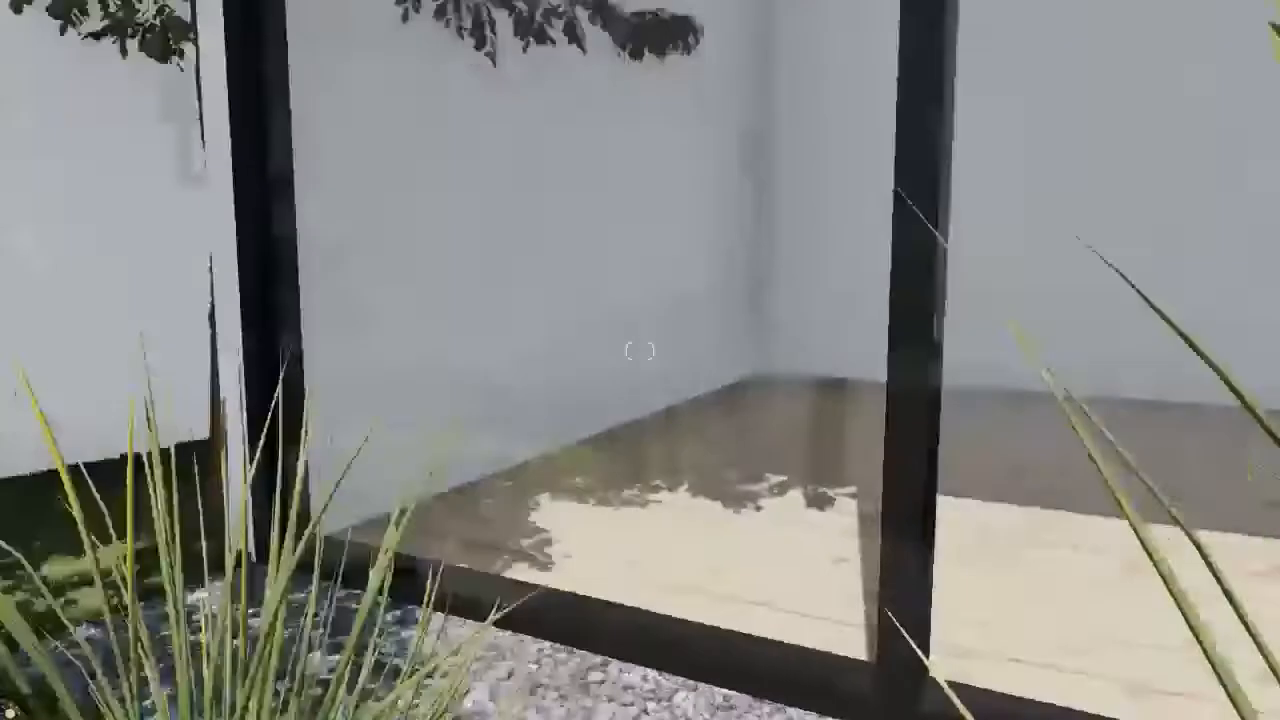
{"action": "key", "text": "s"}
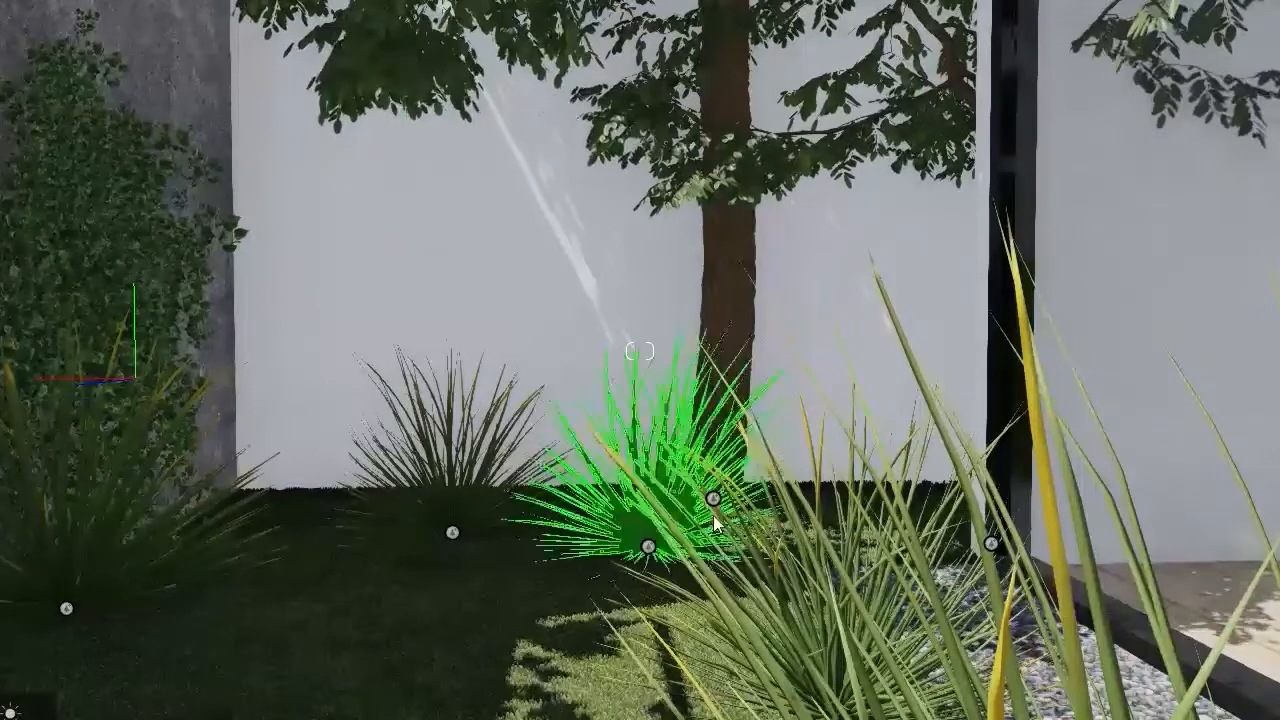
{"action": "mouse_move", "coordinate": [714, 491]}
{"action": "left_mouse_down"}
{"action": "mouse_move", "coordinate": [491, 510]}
{"action": "mouse_move", "coordinate": [500, 527]}
{"action": "mouse_move", "coordinate": [580, 523]}
{"action": "mouse_move", "coordinate": [562, 481]}
{"action": "left_mouse_up"}
{"action": "right_click_drag", "start_coordinate": [562, 481], "coordinate": [613, 406]}
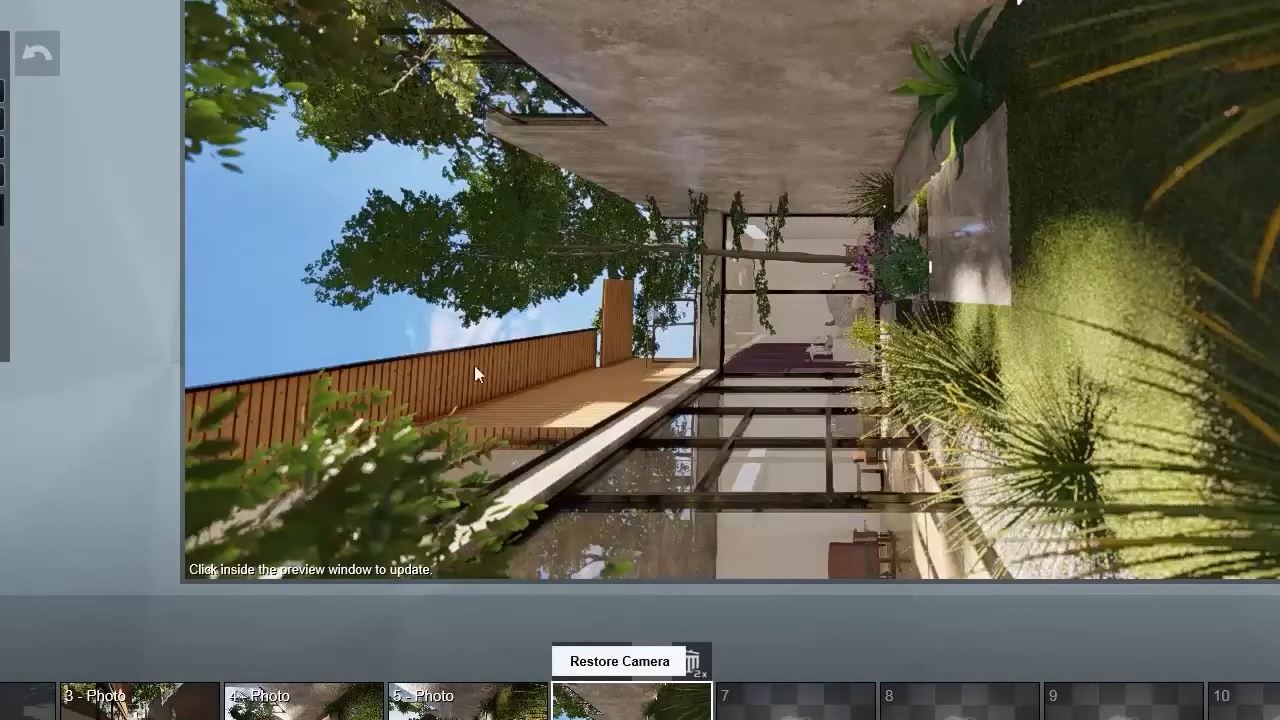
{"action": "left_click", "coordinate": [912, 307]}
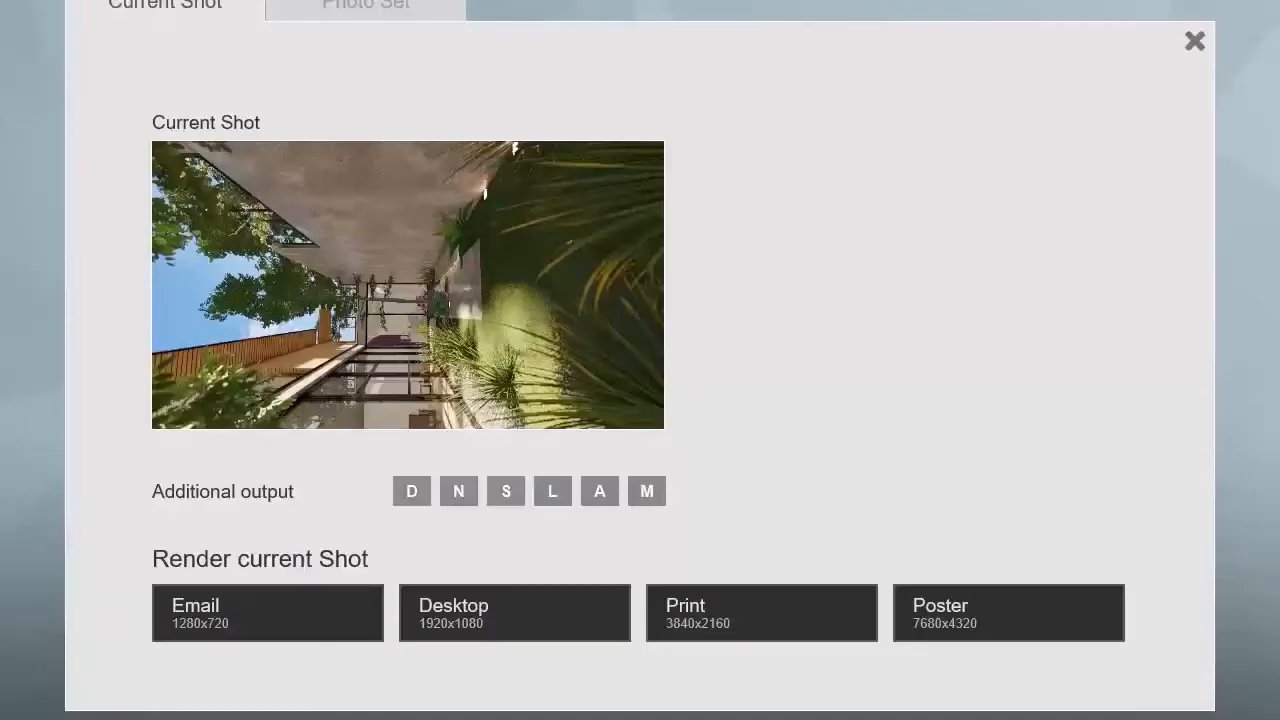
Render the current shot at Print size (3840x2160) and save it as 1 in the l6 folder
{"action": "left_click", "coordinate": [740, 611]}
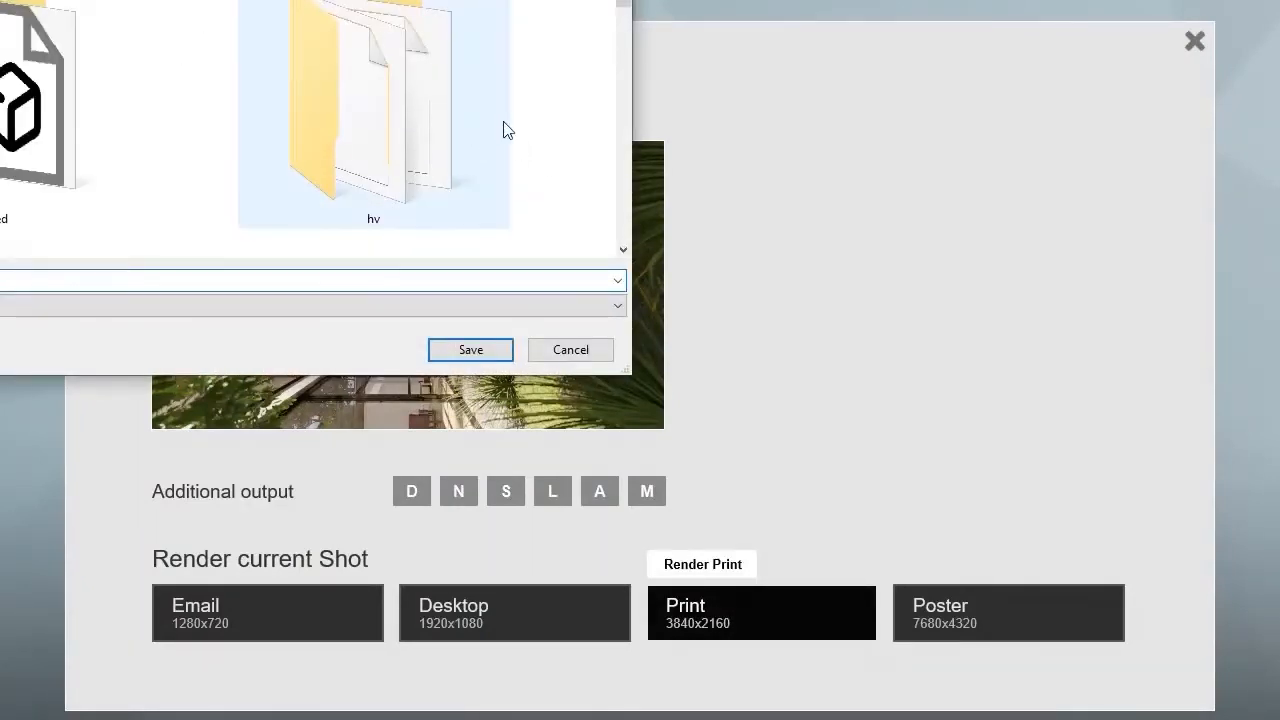
{"action": "scroll", "coordinate": [504, 135], "scroll_direction": "down", "scroll_amount": 1}
{"action": "scroll", "coordinate": [475, 140], "scroll_direction": "down", "scroll_amount": 2}
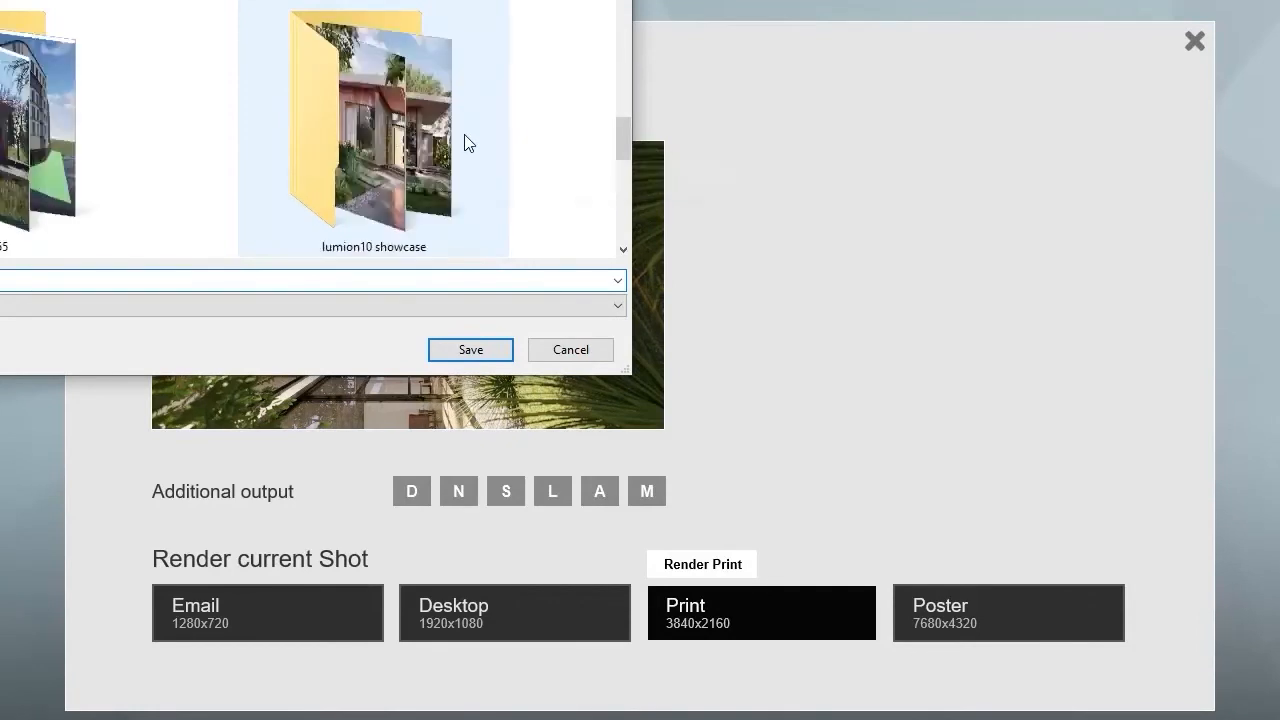
{"action": "scroll", "coordinate": [414, 122], "scroll_direction": "up", "scroll_amount": 3}
{"action": "double_click", "coordinate": [402, 107]}
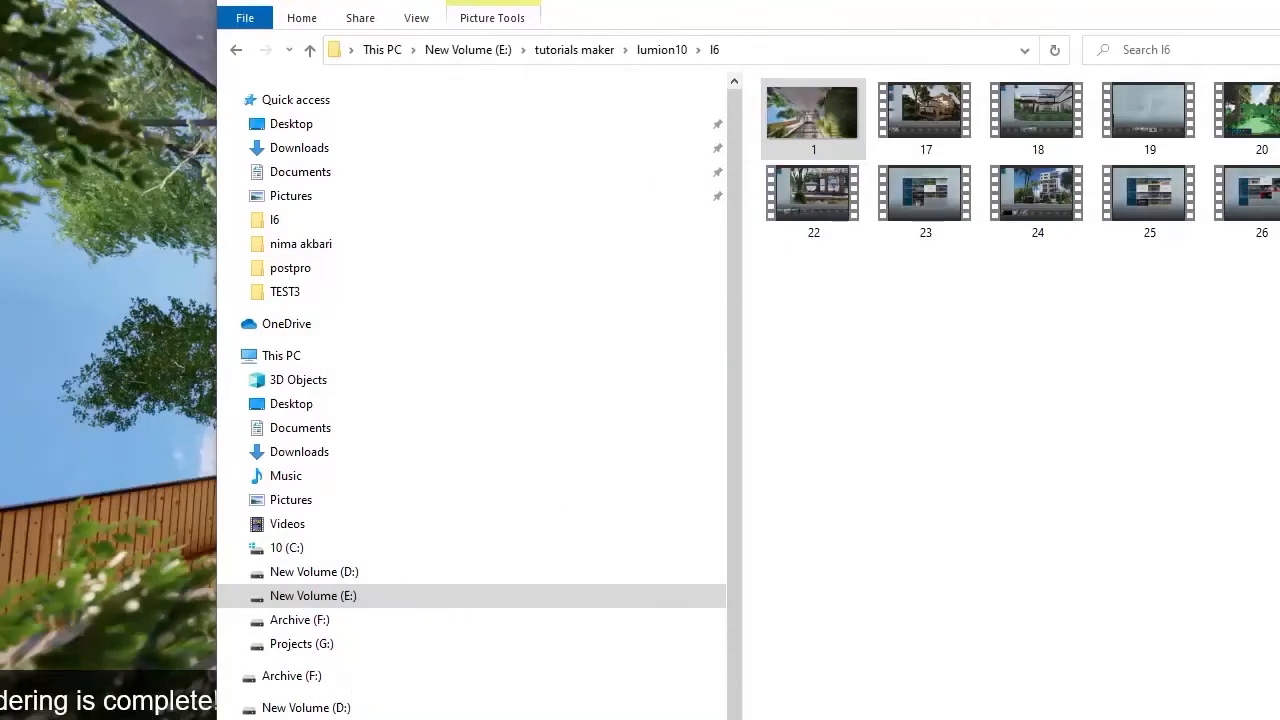
Open the rendered image 1 from the l6 folder in Photoshop
{"action": "left_click_drag", "start_coordinate": [812, 112], "coordinate": [1015, 420]}
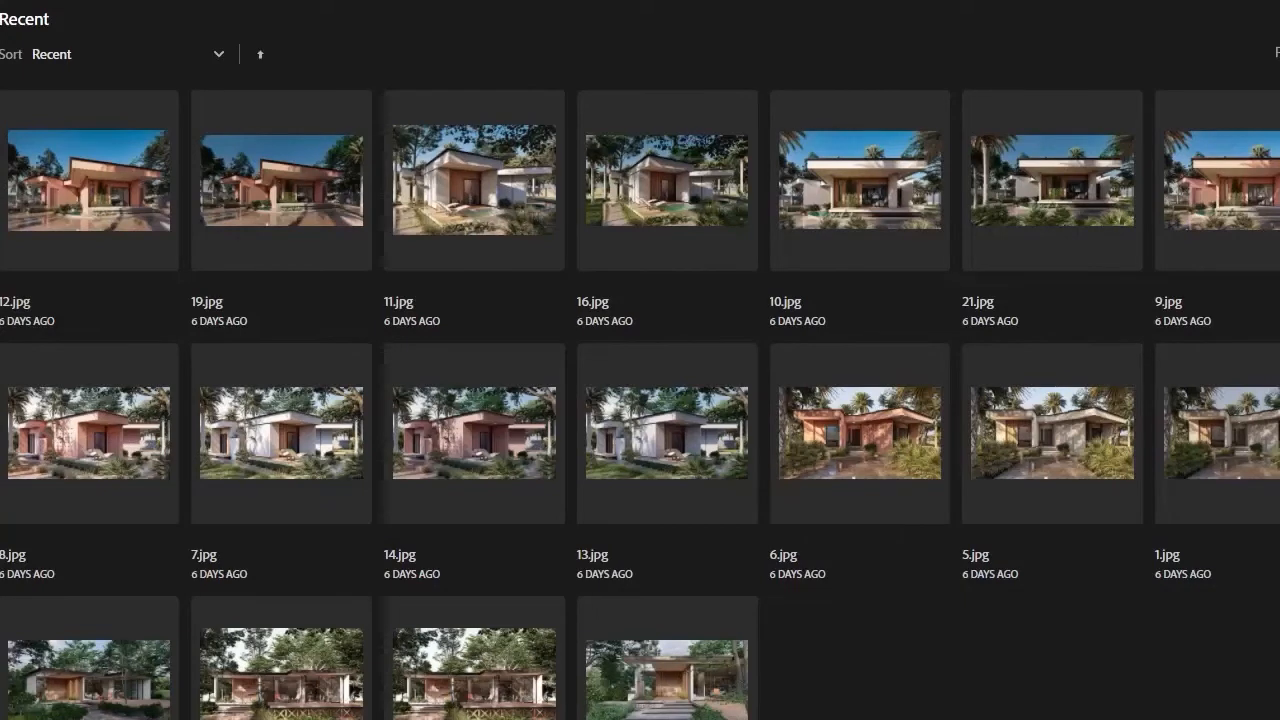
{"action": "left_click", "coordinate": [330, 717]}
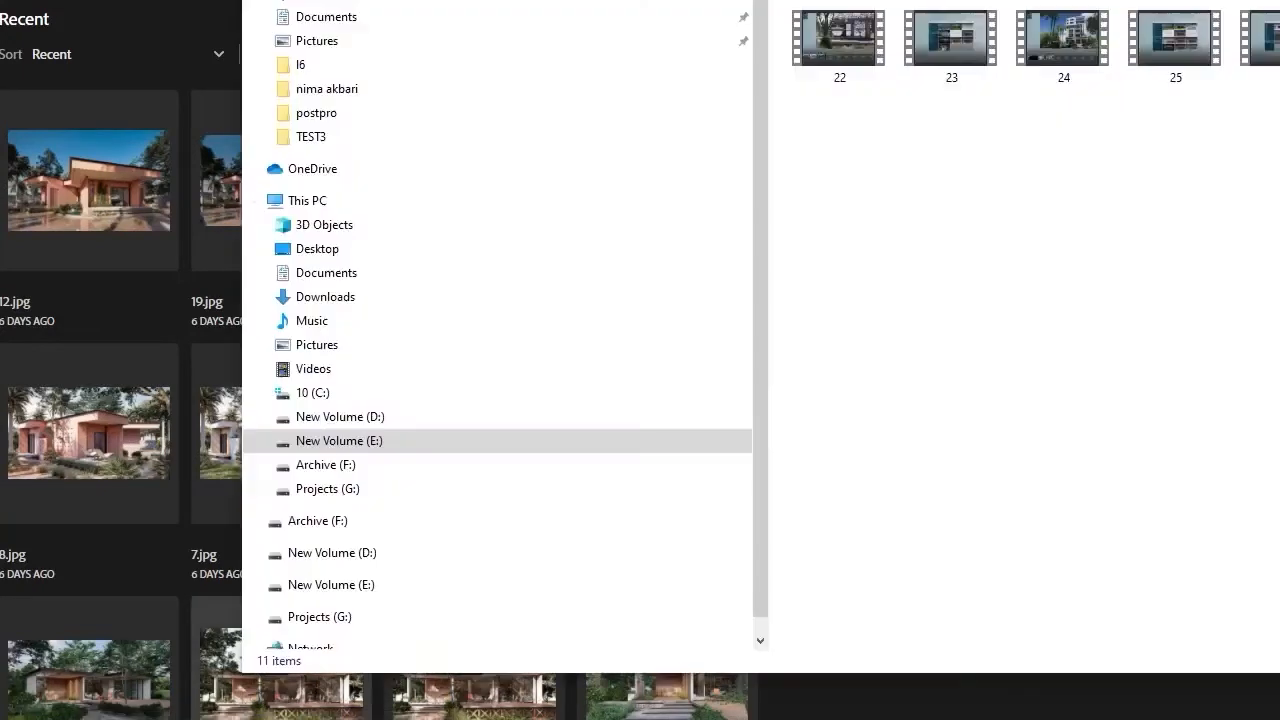
{"action": "left_click", "coordinate": [840, 2]}
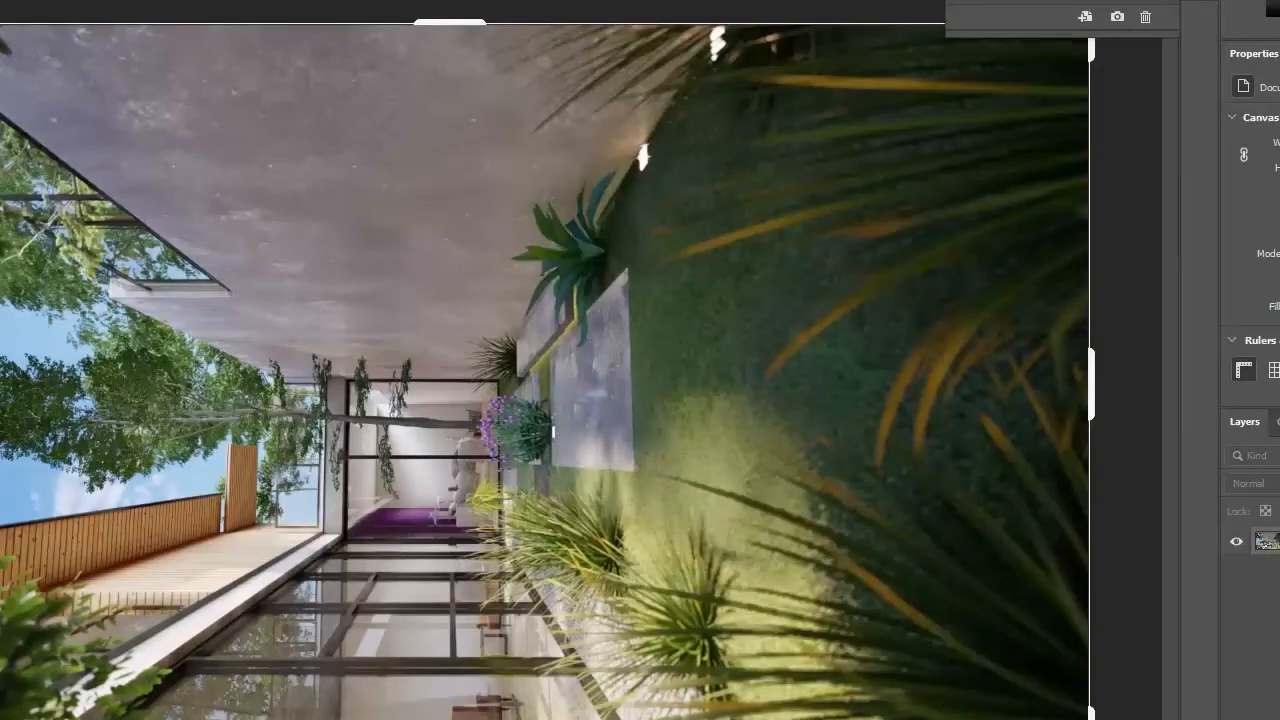
Rotate the image 90° clockwise so the courtyard stands upright in portrait orientation
{"action": "mouse_move", "coordinate": [0, 0]}
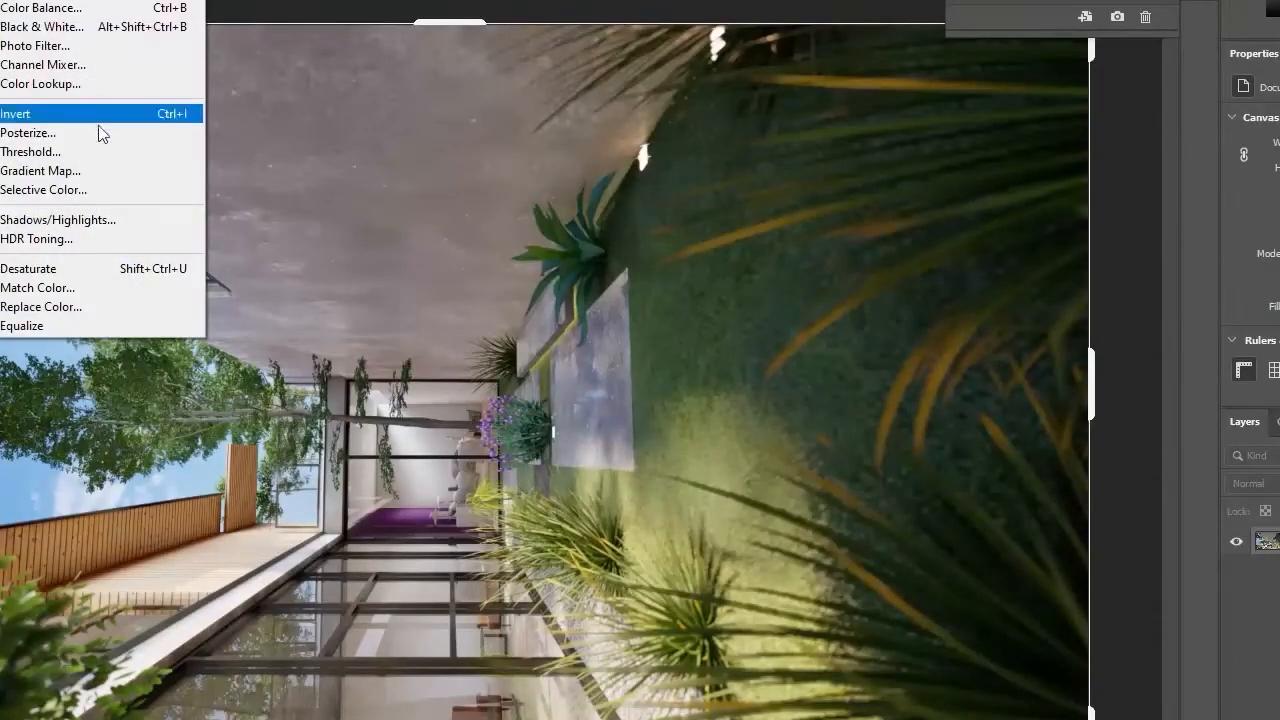
{"action": "left_click", "coordinate": [72, 0]}
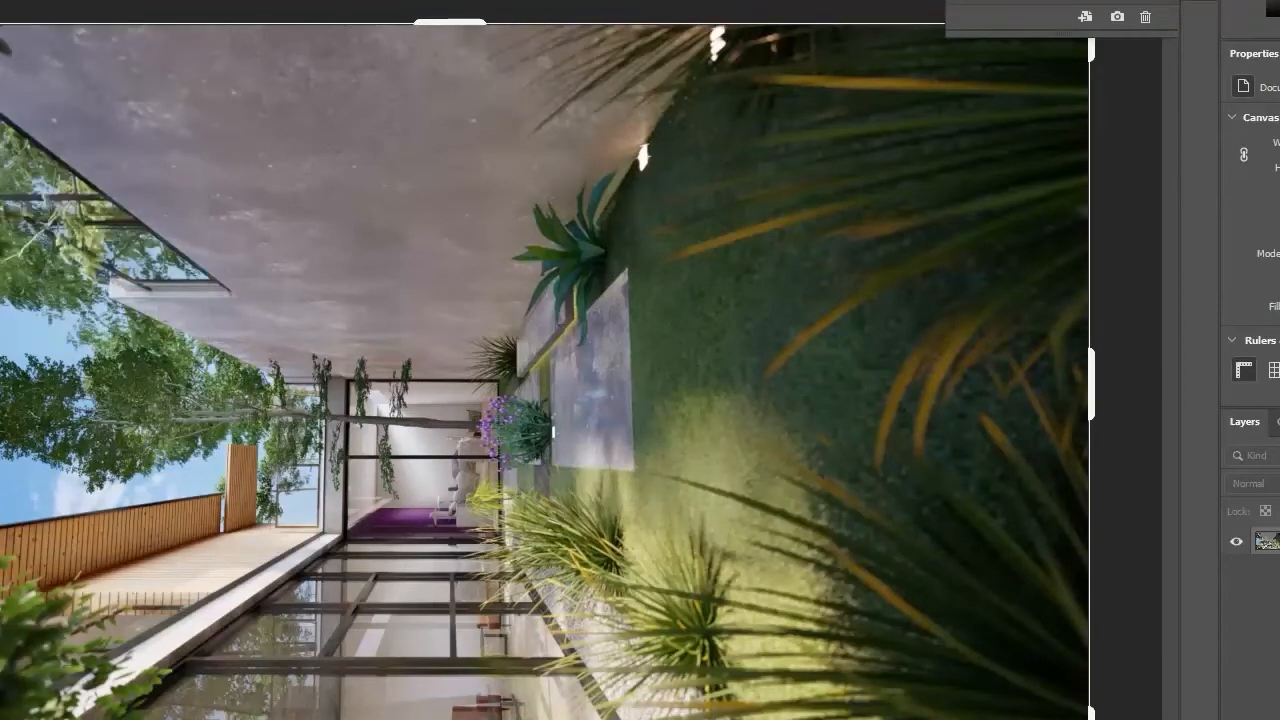
{"action": "mouse_move", "coordinate": [0, 14]}
{"action": "left_click", "coordinate": [40, 35]}
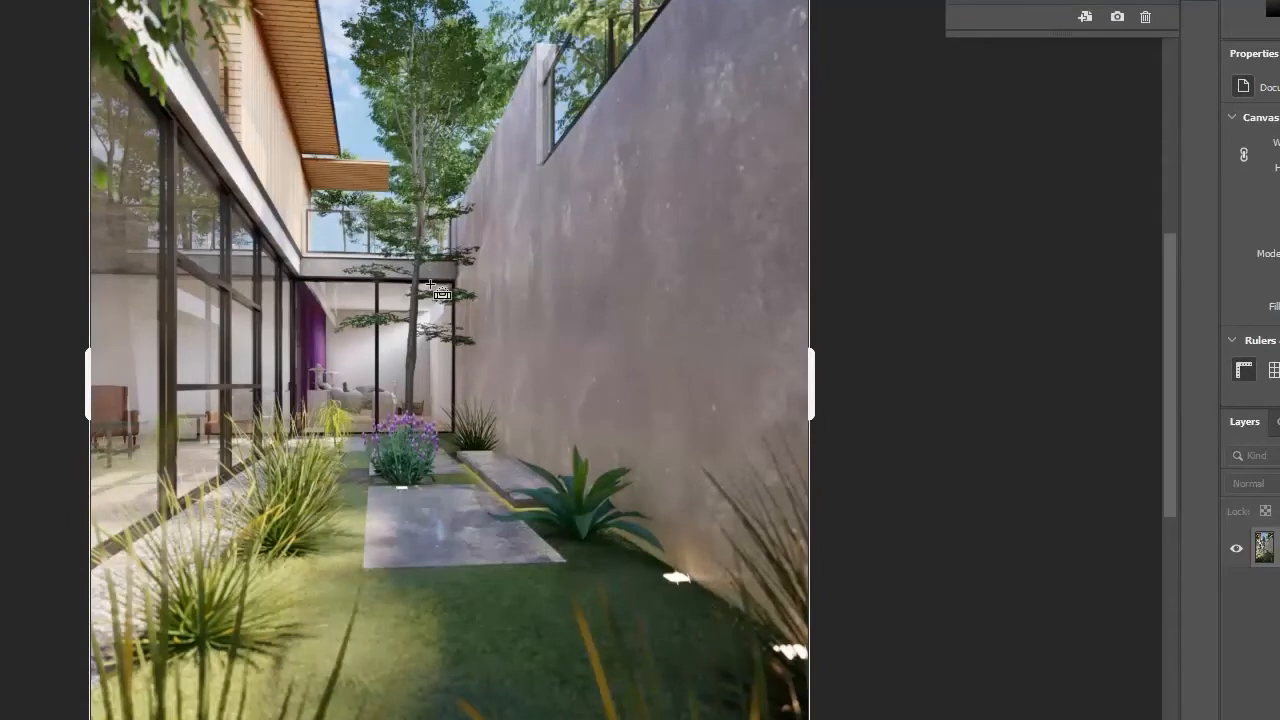
Crop the portrait photo to a shorter frame, trimming the strip of foreground grass at its lower edge
{"action": "key", "text": "ctrl+minus"}
{"action": "key", "text": "ctrl+minus"}
{"action": "key", "text": "ctrl+plus"}
{"action": "key", "text": "ctrl+minus"}
{"action": "key", "text": "ctrl+plus"}
{"action": "key", "text": "ctrl+minus"}
{"action": "left_click_drag", "start_coordinate": [443, 706], "coordinate": [445, 650]}
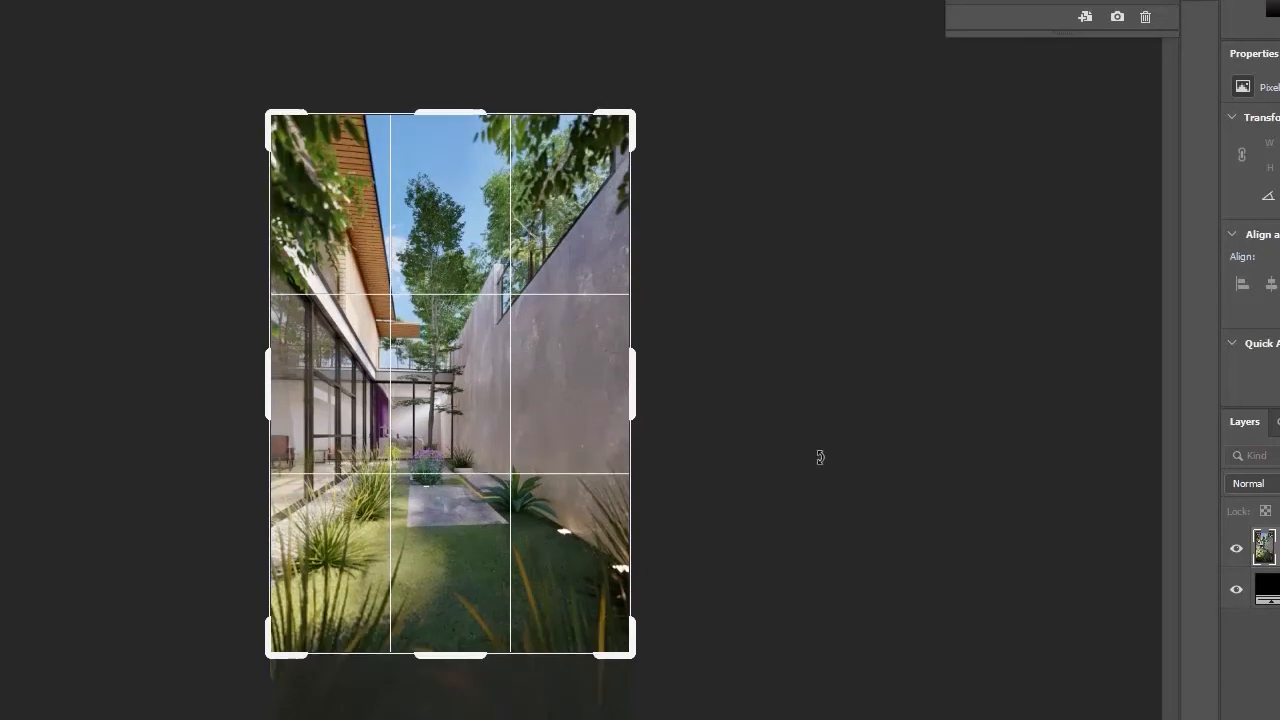
{"action": "mouse_move", "coordinate": [460, 346]}
{"action": "left_mouse_down"}
{"action": "mouse_move", "coordinate": [456, 360]}
{"action": "mouse_move", "coordinate": [456, 342]}
{"action": "left_mouse_up"}
{"action": "key", "text": "Return"}
{"action": "key", "text": "ctrl+plus"}
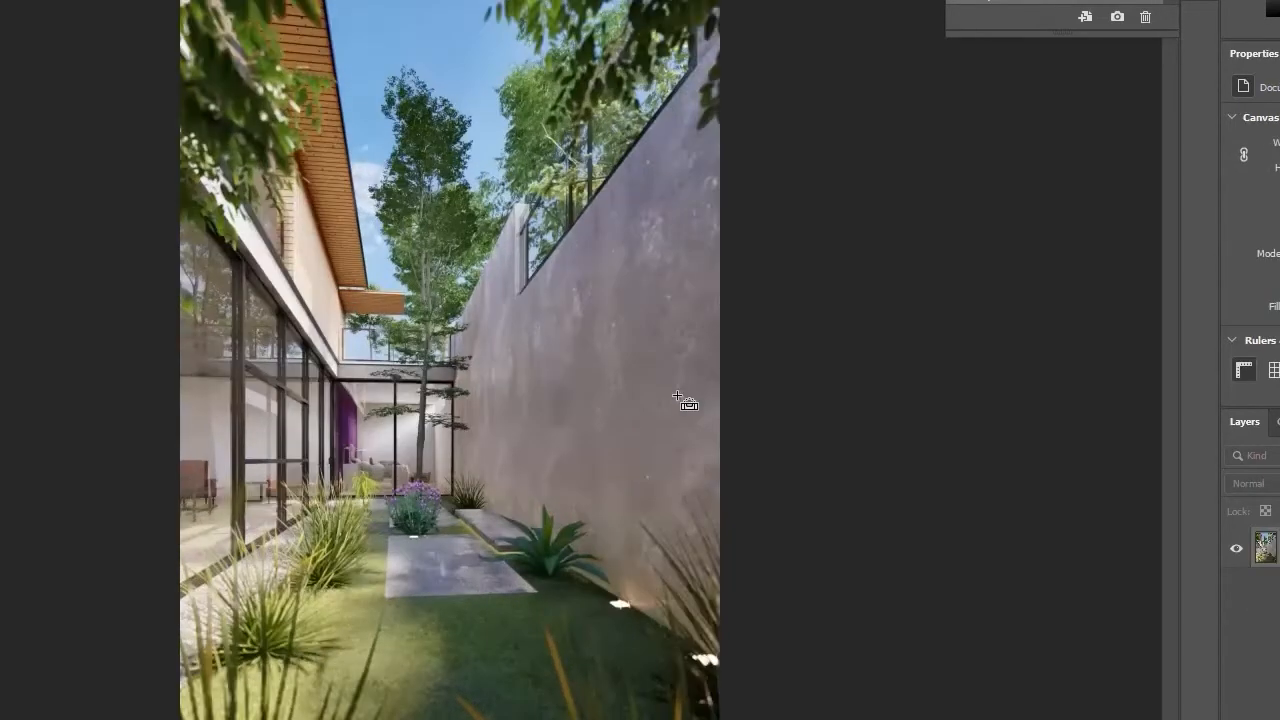
Duplicate the photo layer and, in the Camera Raw filter, set Temperature to +4 while keeping Tint at 0
{"action": "key", "text": "ctrl+j"}
{"action": "key", "text": "alt+t"}
{"action": "key", "text": "Escape"}
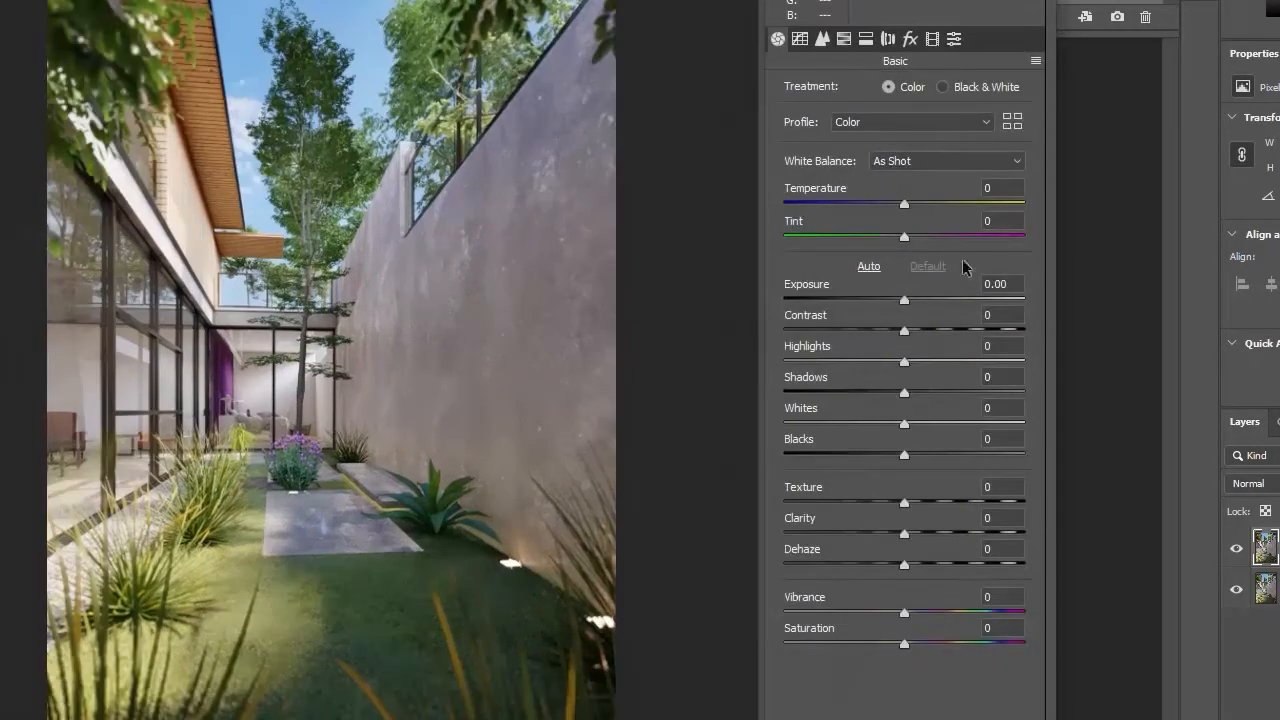
{"action": "left_click_drag", "start_coordinate": [904, 204], "coordinate": [907, 238]}
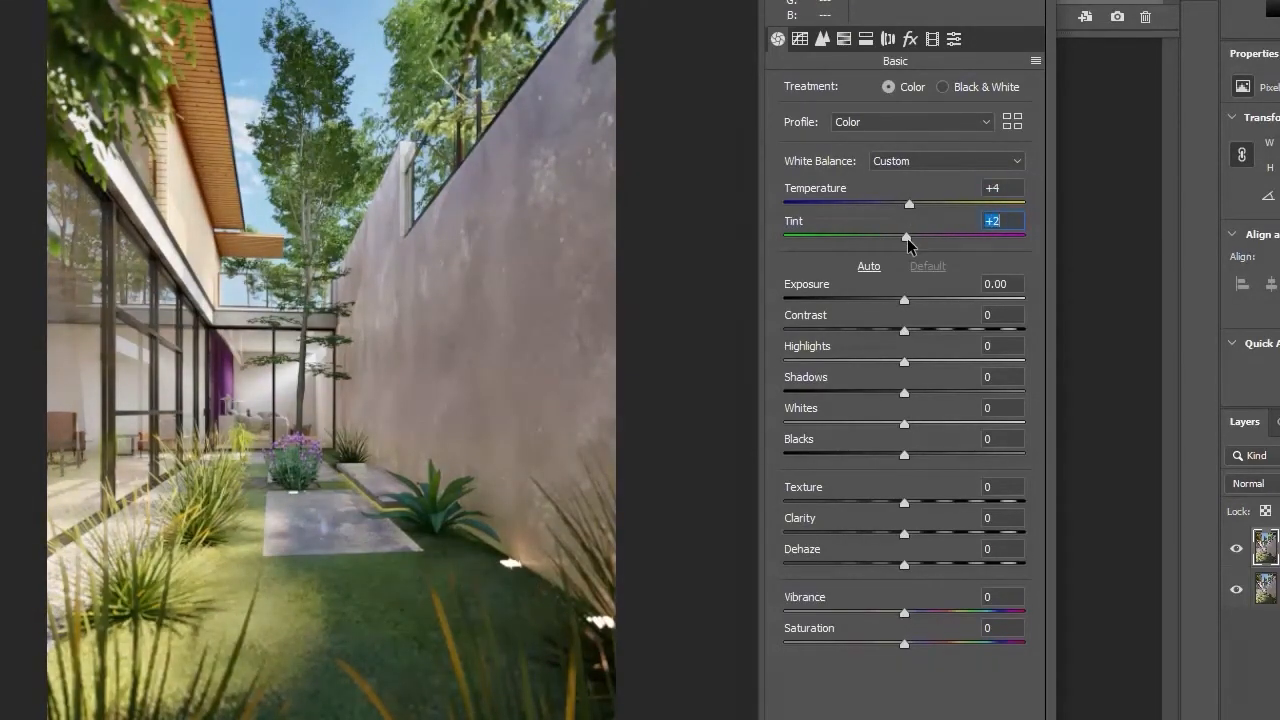
{"action": "double_click", "coordinate": [907, 238]}
Set Exposure to -0.20, Contrast +3, Highlights +20, Shadows +4, Whites -7 and Blacks -12
{"action": "left_click_drag", "start_coordinate": [912, 299], "coordinate": [932, 360]}
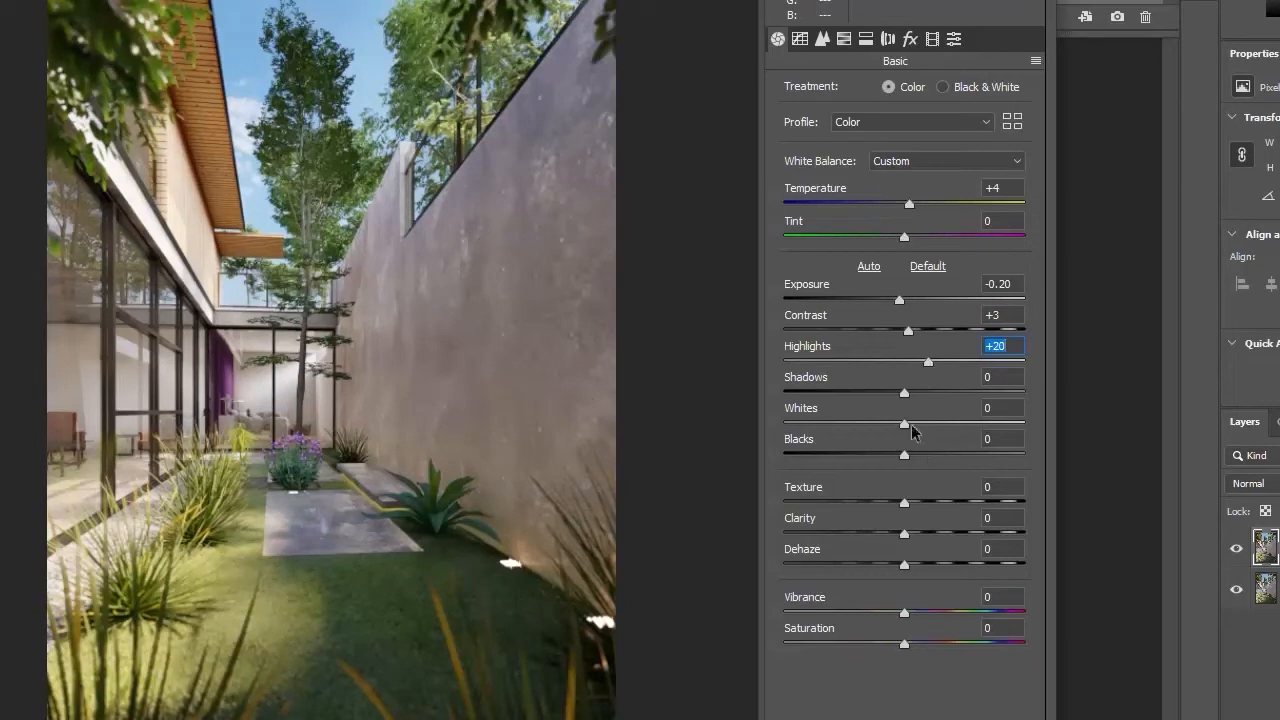
{"action": "left_click_drag", "start_coordinate": [904, 392], "coordinate": [890, 455]}
Set Texture to +28, Clarity +6, Dehaze +18, Vibrance +12 and Saturation -9
{"action": "left_click_drag", "start_coordinate": [906, 501], "coordinate": [938, 503]}
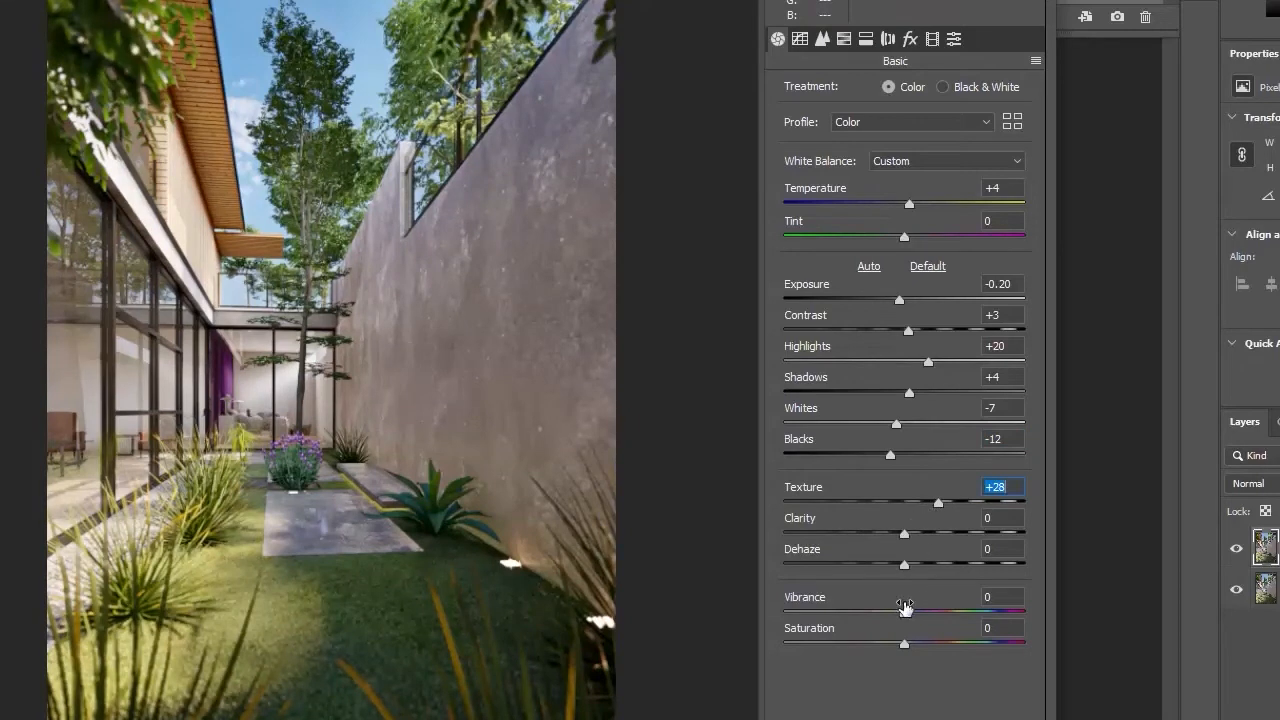
{"action": "left_click_drag", "start_coordinate": [903, 567], "coordinate": [910, 534]}
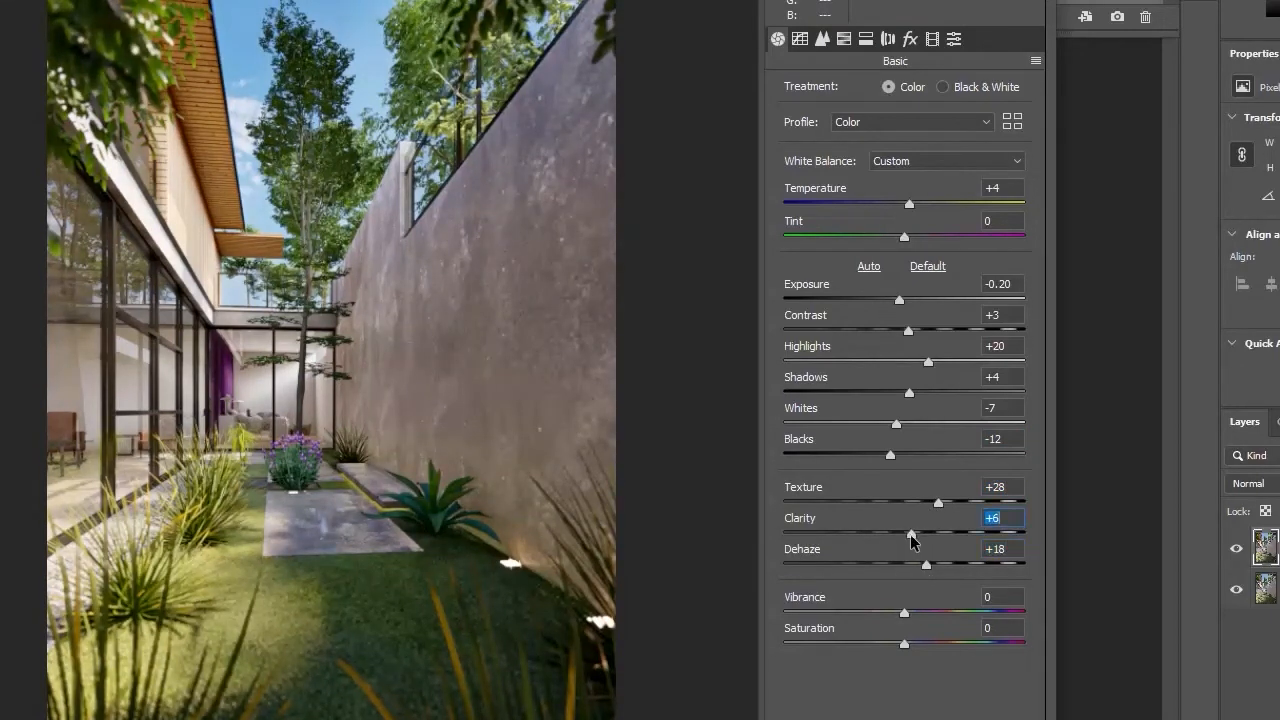
{"action": "left_click_drag", "start_coordinate": [905, 613], "coordinate": [892, 645]}
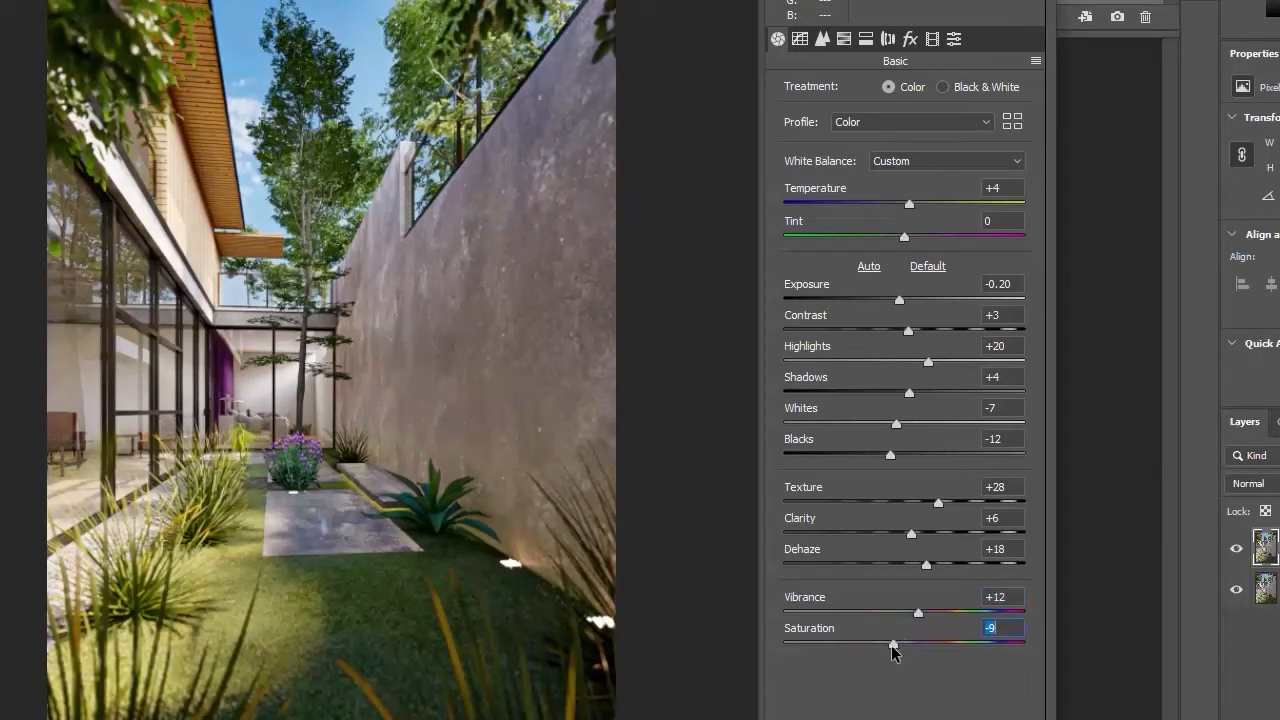
Set the parametric tone curve to Highlights +17, Lights +3, Darks +13 and Shadows +6
{"action": "left_click", "coordinate": [800, 39]}
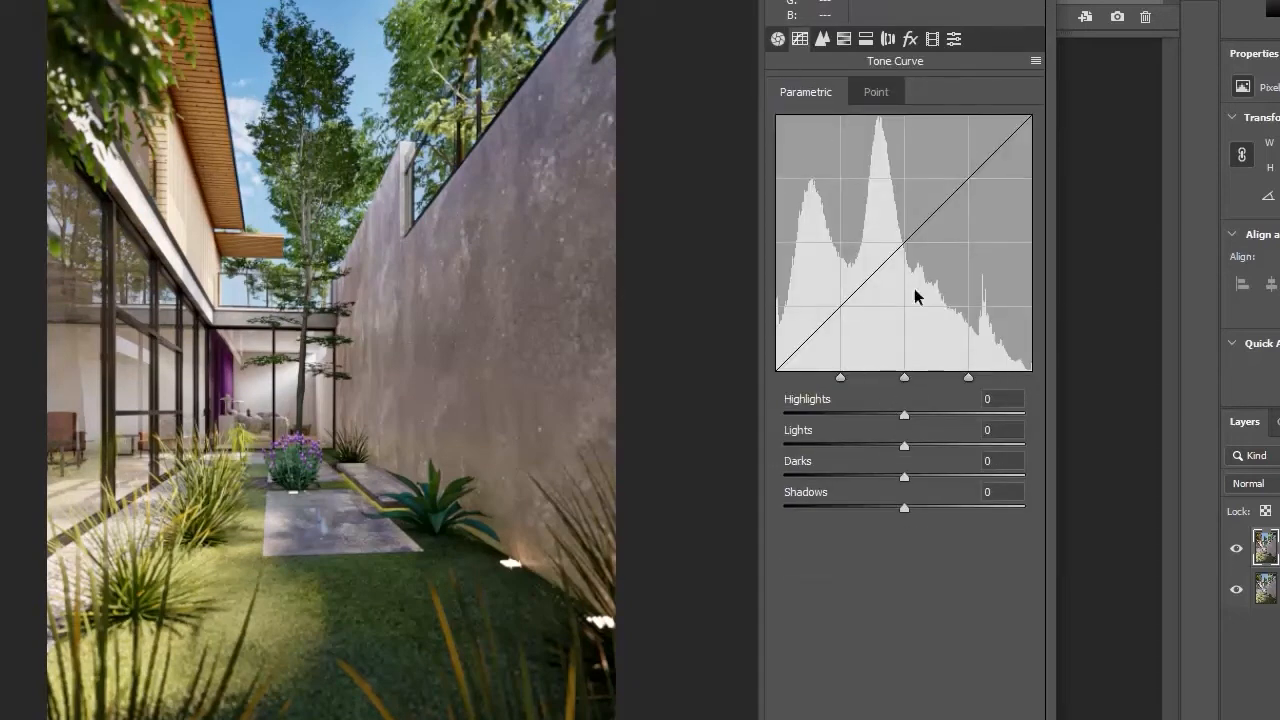
{"action": "left_click_drag", "start_coordinate": [907, 418], "coordinate": [914, 506]}
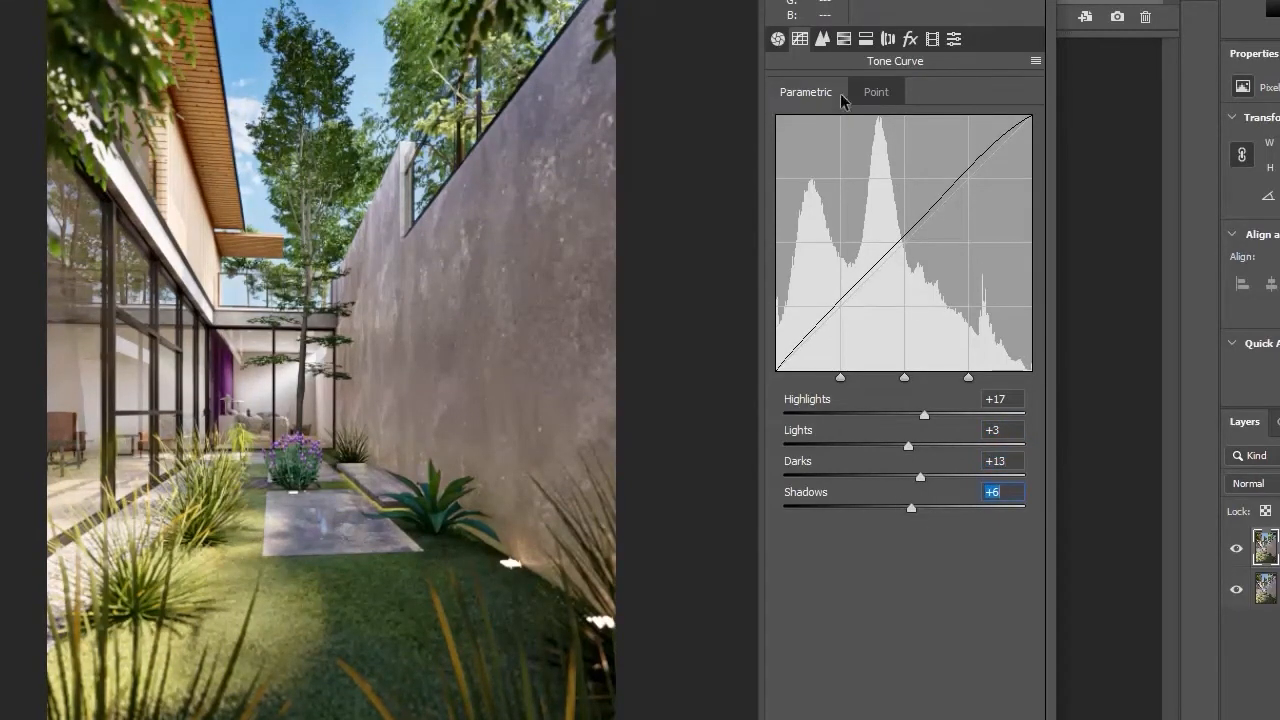
Set the sharpening amount to 27 and add a little luminance noise reduction
{"action": "left_click", "coordinate": [823, 40]}
{"action": "left_click", "coordinate": [827, 120]}
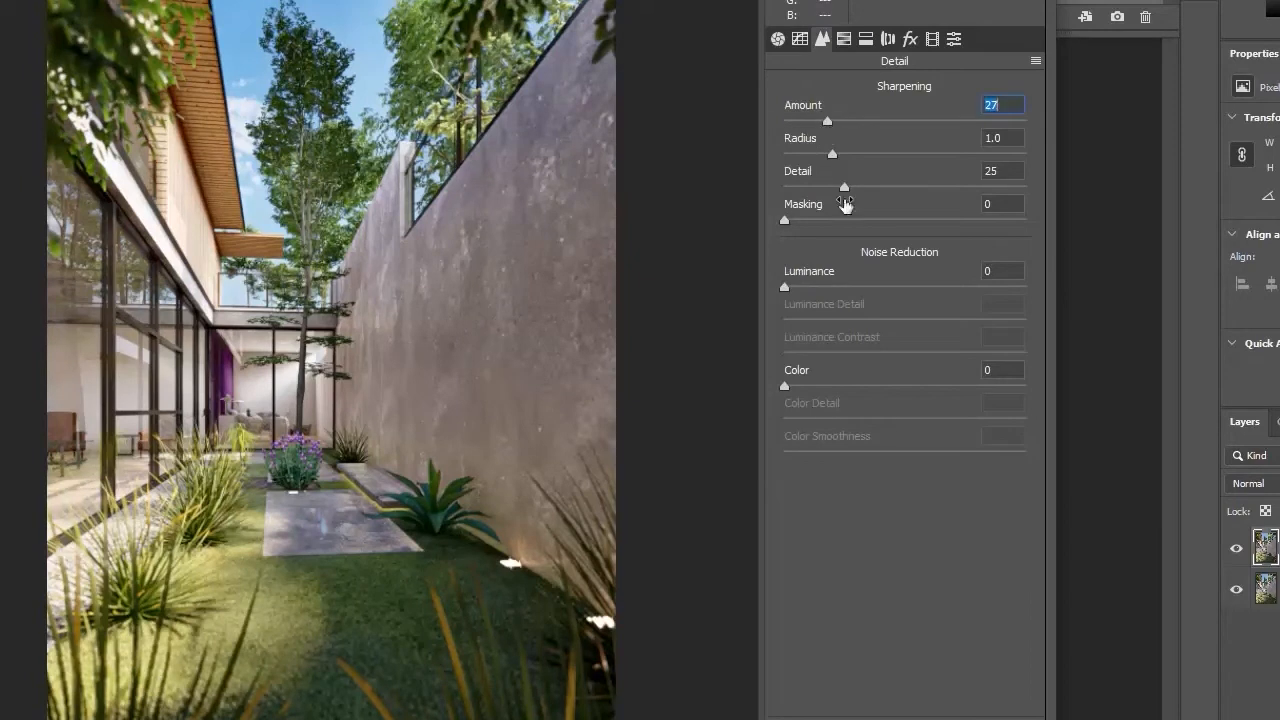
{"action": "mouse_move", "coordinate": [796, 285]}
{"action": "left_mouse_down"}
{"action": "mouse_move", "coordinate": [860, 289]}
{"action": "mouse_move", "coordinate": [820, 289]}
{"action": "left_mouse_up"}
Set the HSL saturation of Reds to +23, Oranges +38, Yellows -17, Greens -28 and Blues +18
{"action": "left_click", "coordinate": [866, 38]}
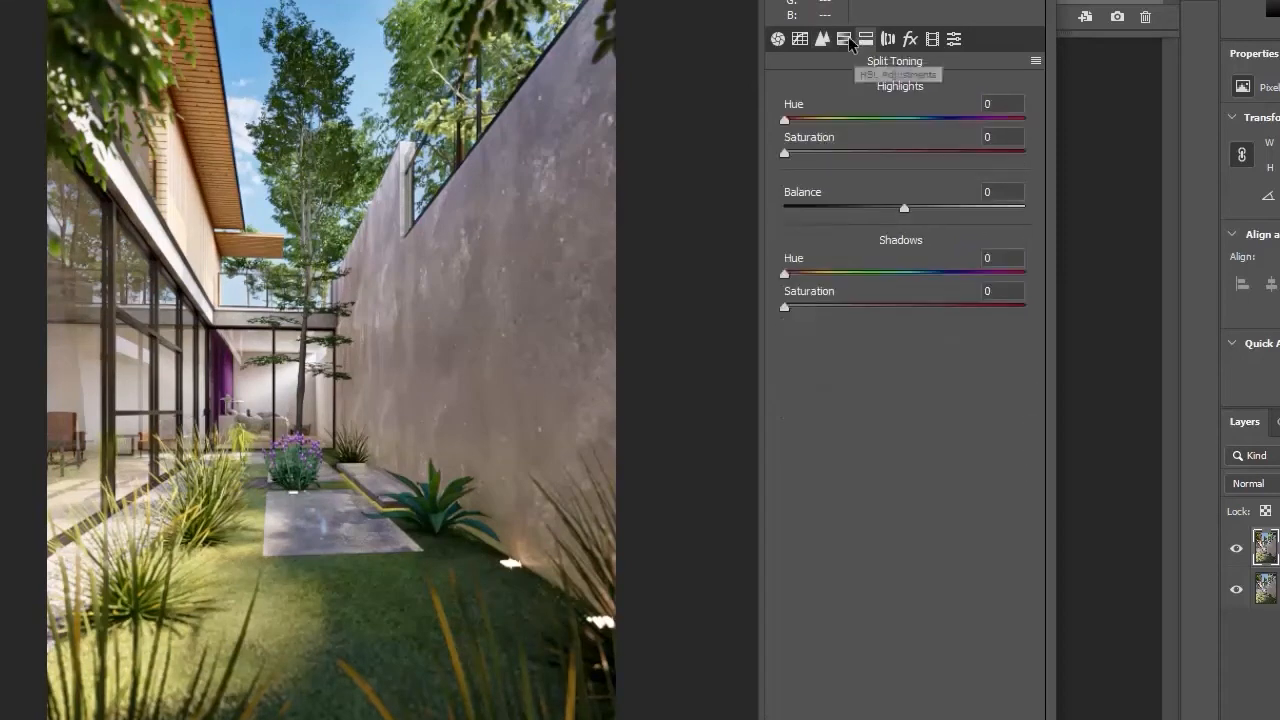
{"action": "left_click", "coordinate": [843, 38]}
{"action": "left_click", "coordinate": [859, 91]}
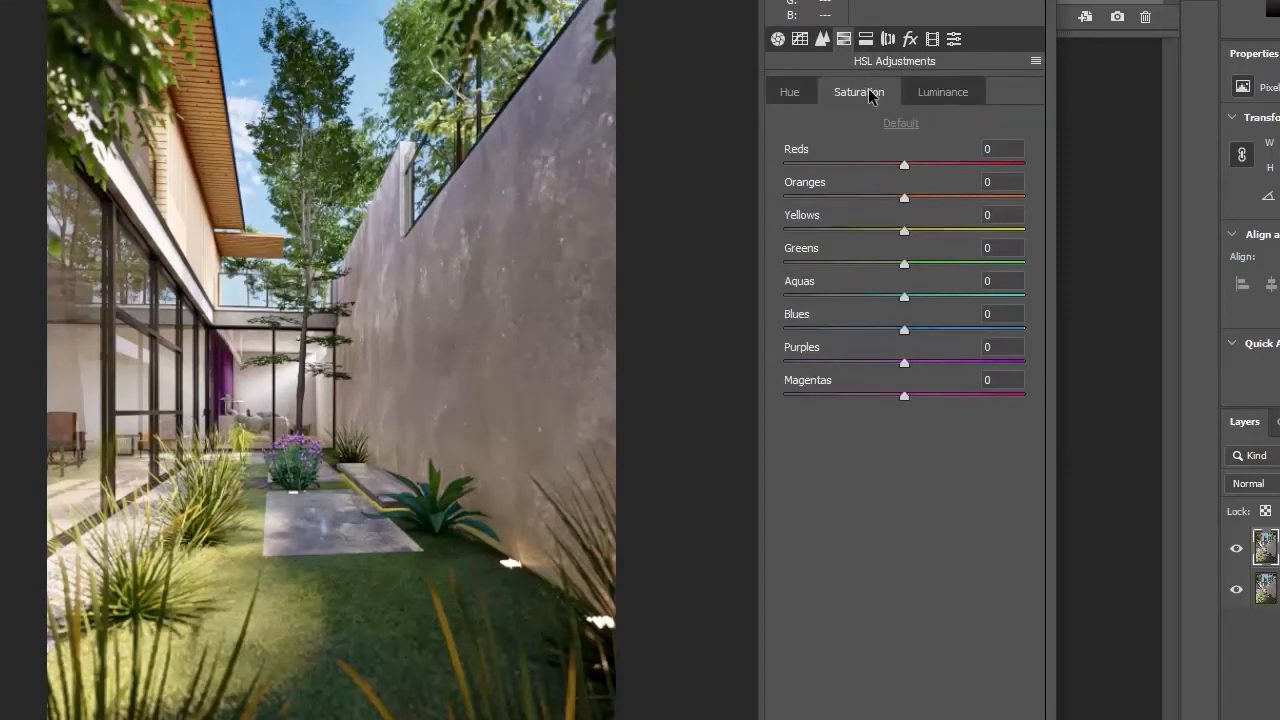
{"action": "left_click_drag", "start_coordinate": [904, 264], "coordinate": [929, 165]}
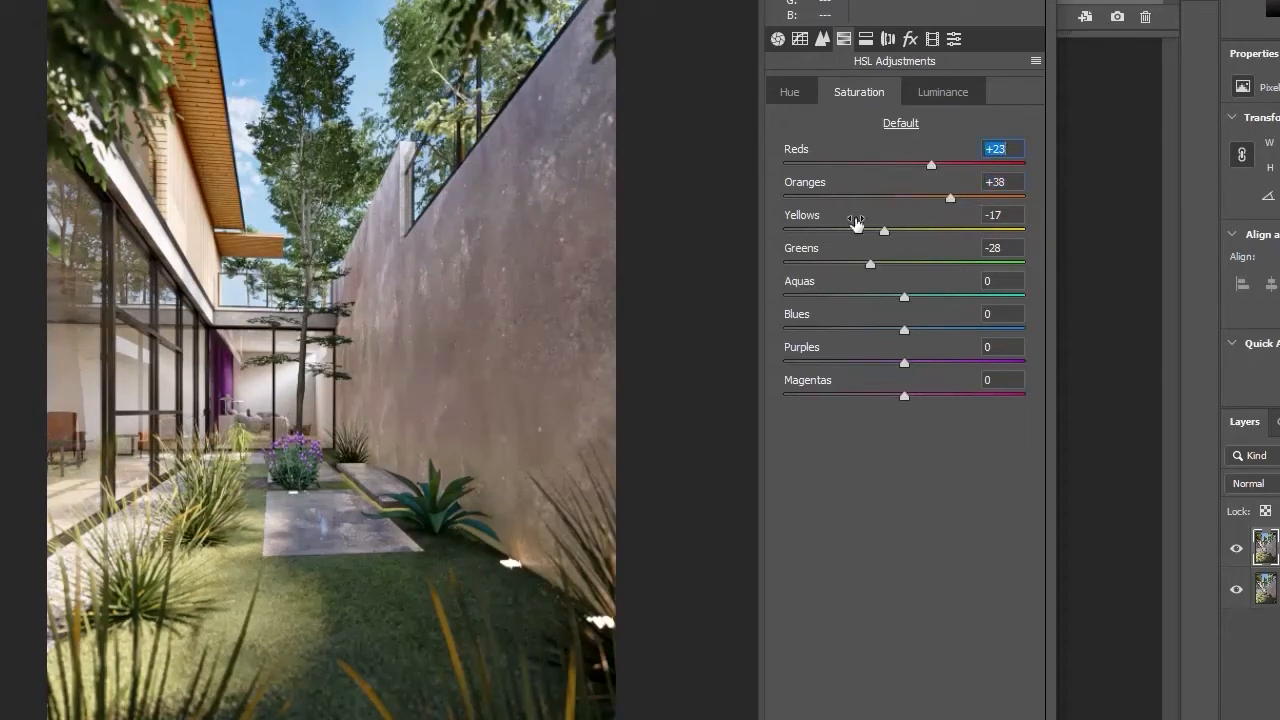
{"action": "mouse_move", "coordinate": [904, 330]}
{"action": "left_mouse_down"}
{"action": "mouse_move", "coordinate": [880, 331]}
{"action": "mouse_move", "coordinate": [927, 332]}
{"action": "left_mouse_up"}
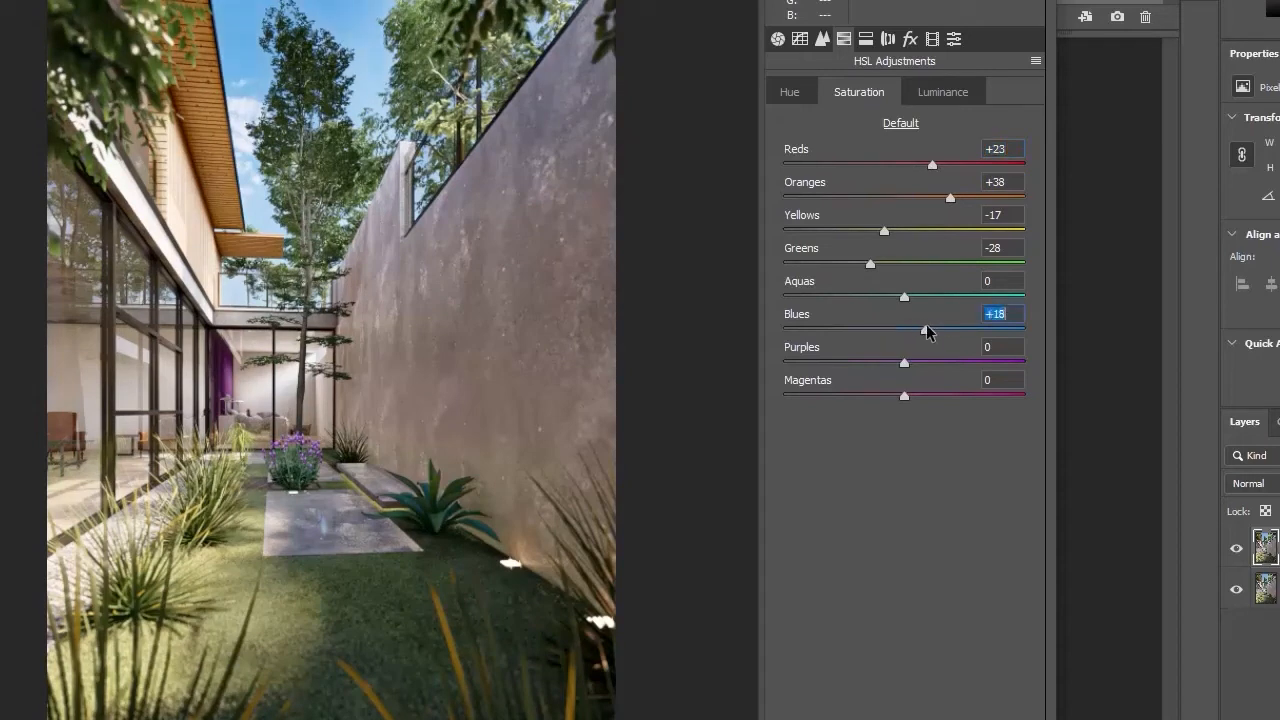
Set the HSL hue of Greens to -13 and the luminance of Yellows to +21 and Oranges to +16
{"action": "left_click", "coordinate": [798, 92]}
{"action": "left_click_drag", "start_coordinate": [904, 264], "coordinate": [877, 266]}
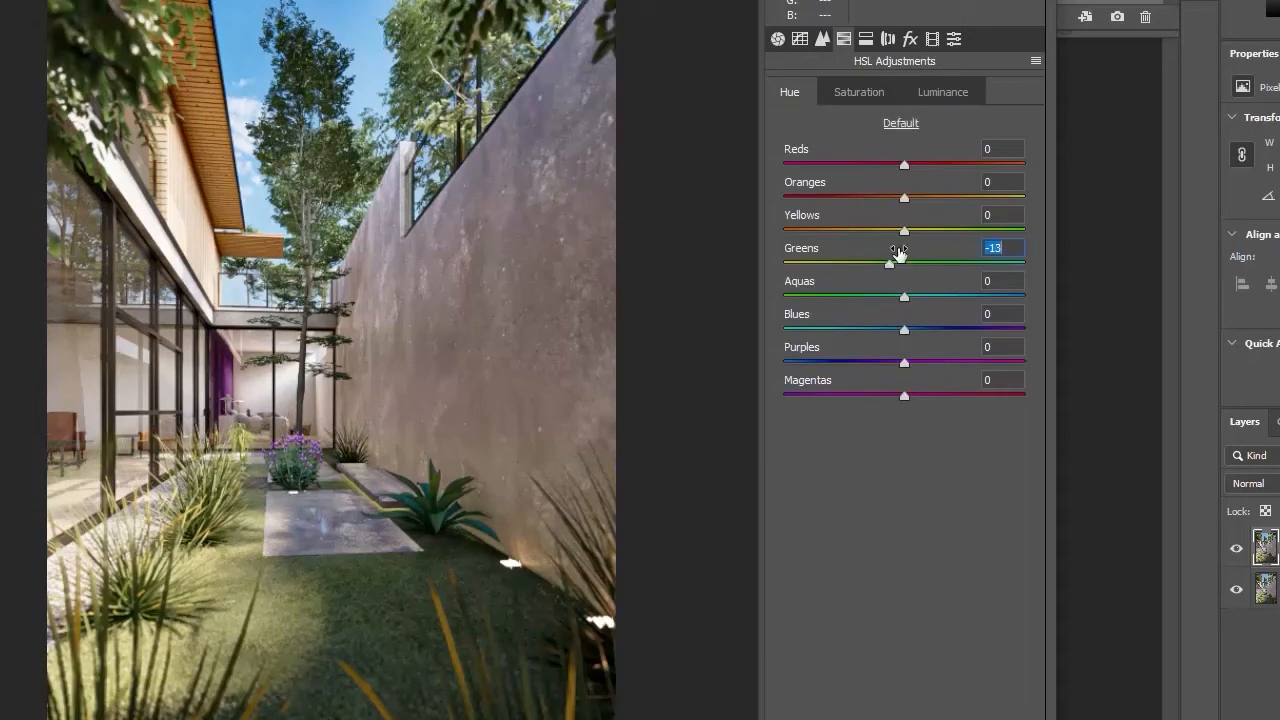
{"action": "left_click", "coordinate": [903, 231]}
{"action": "left_click", "coordinate": [937, 92]}
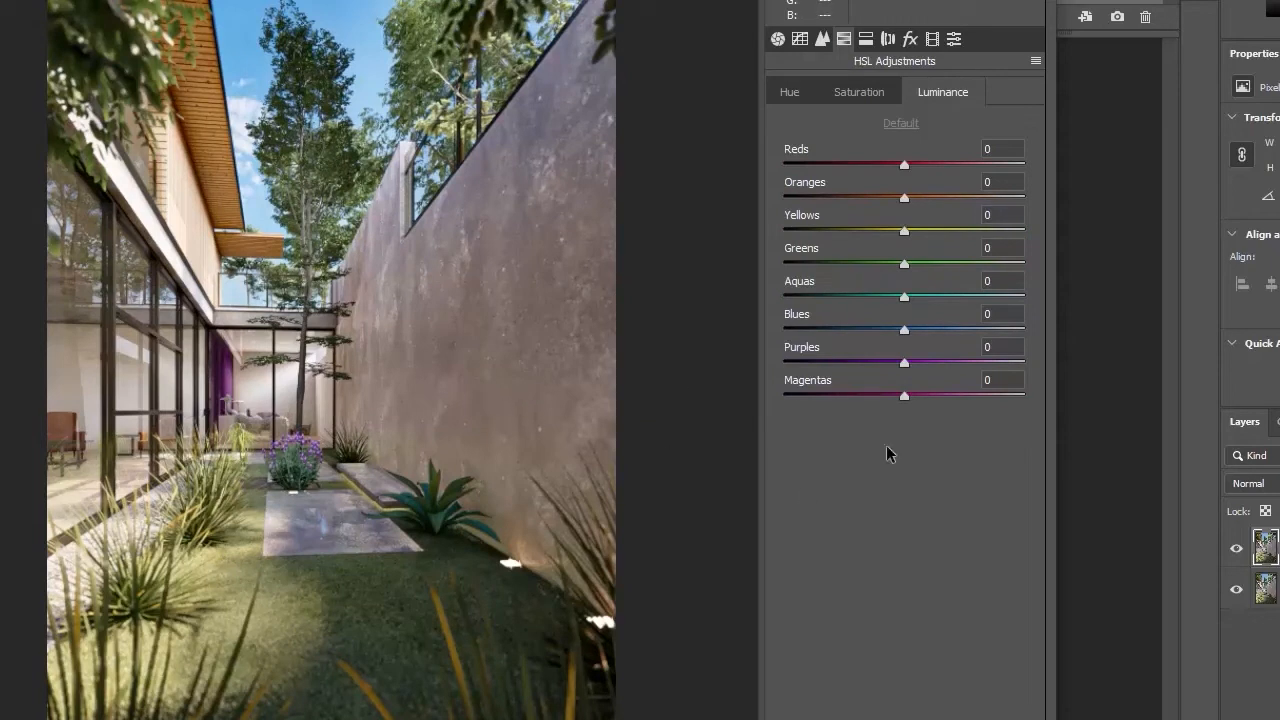
{"action": "left_click_drag", "start_coordinate": [903, 231], "coordinate": [928, 225]}
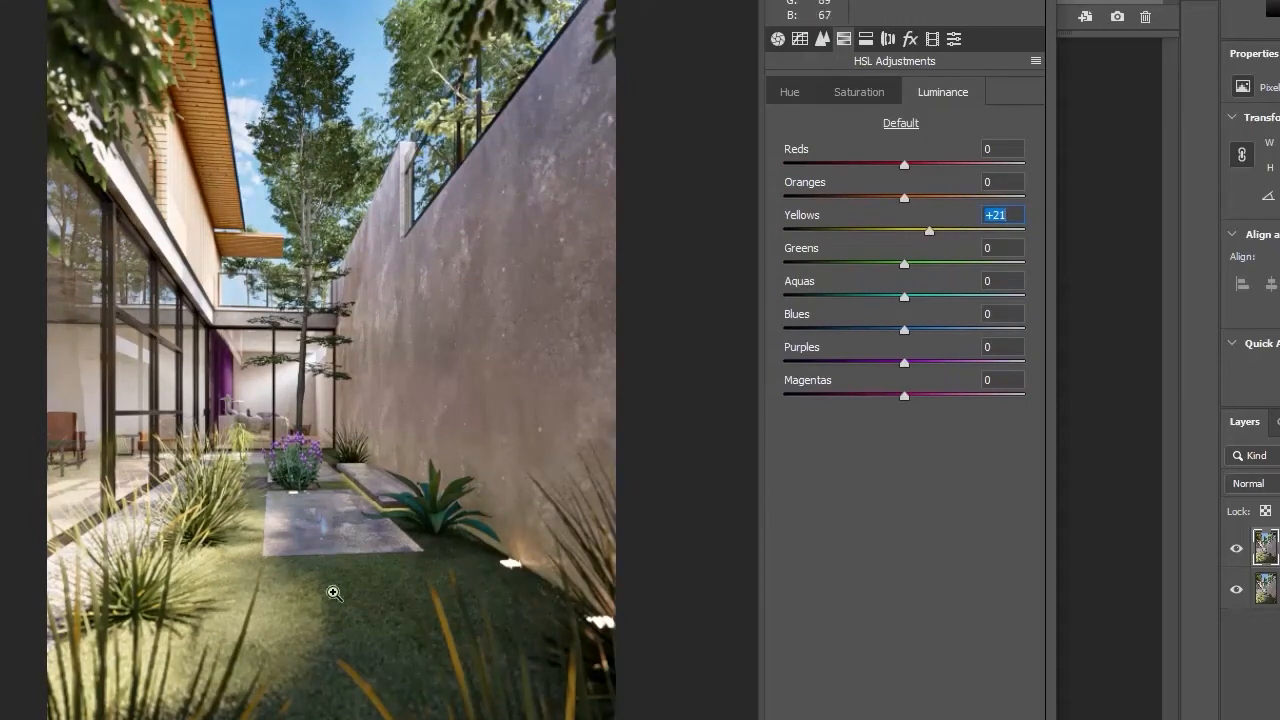
{"action": "left_click_drag", "start_coordinate": [904, 198], "coordinate": [924, 199]}
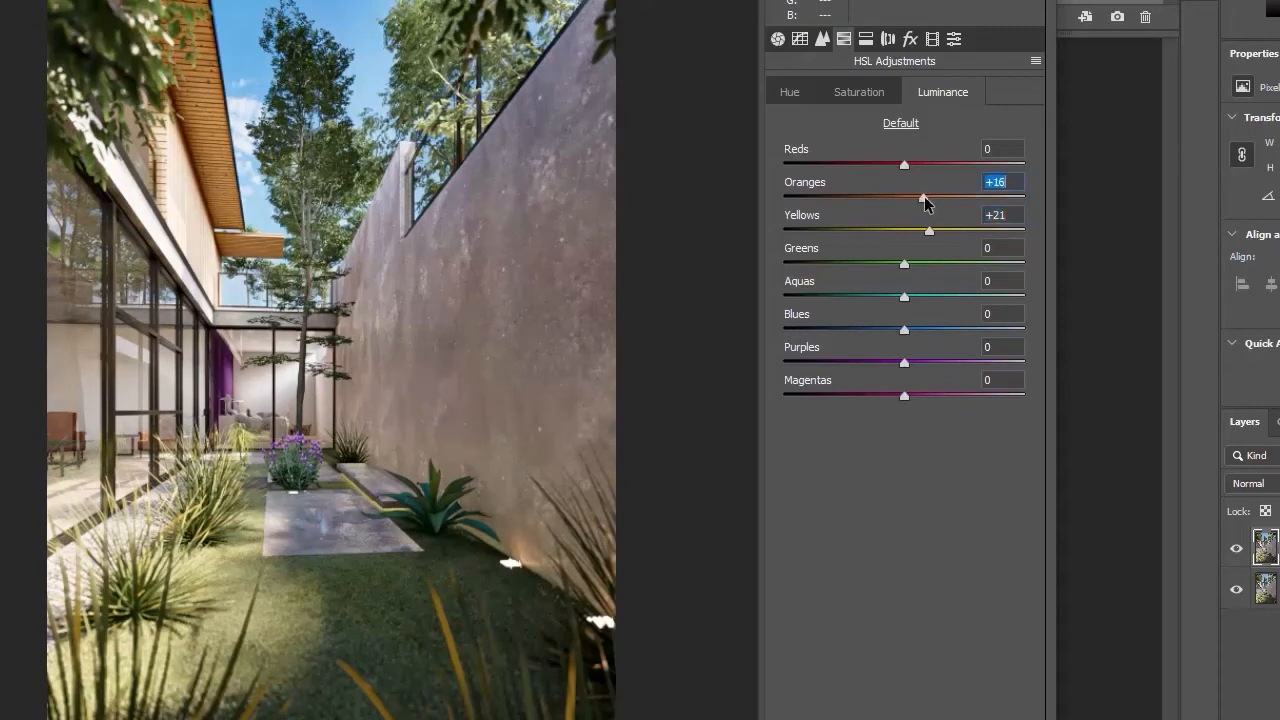
Set the lens vignetting amount to -25 and the post-crop vignetting amount to -10, and apply the Camera Raw filter
{"action": "left_click", "coordinate": [867, 42]}
{"action": "left_click", "coordinate": [889, 42]}
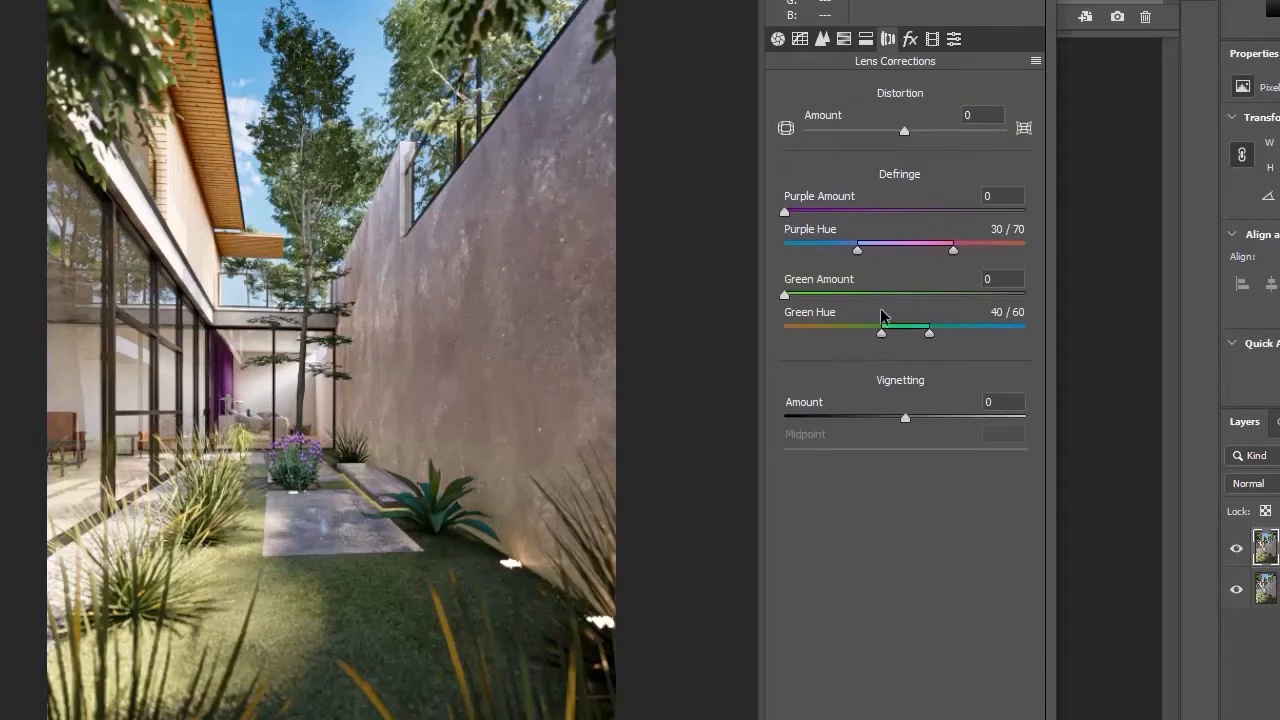
{"action": "left_click_drag", "start_coordinate": [904, 418], "coordinate": [876, 420]}
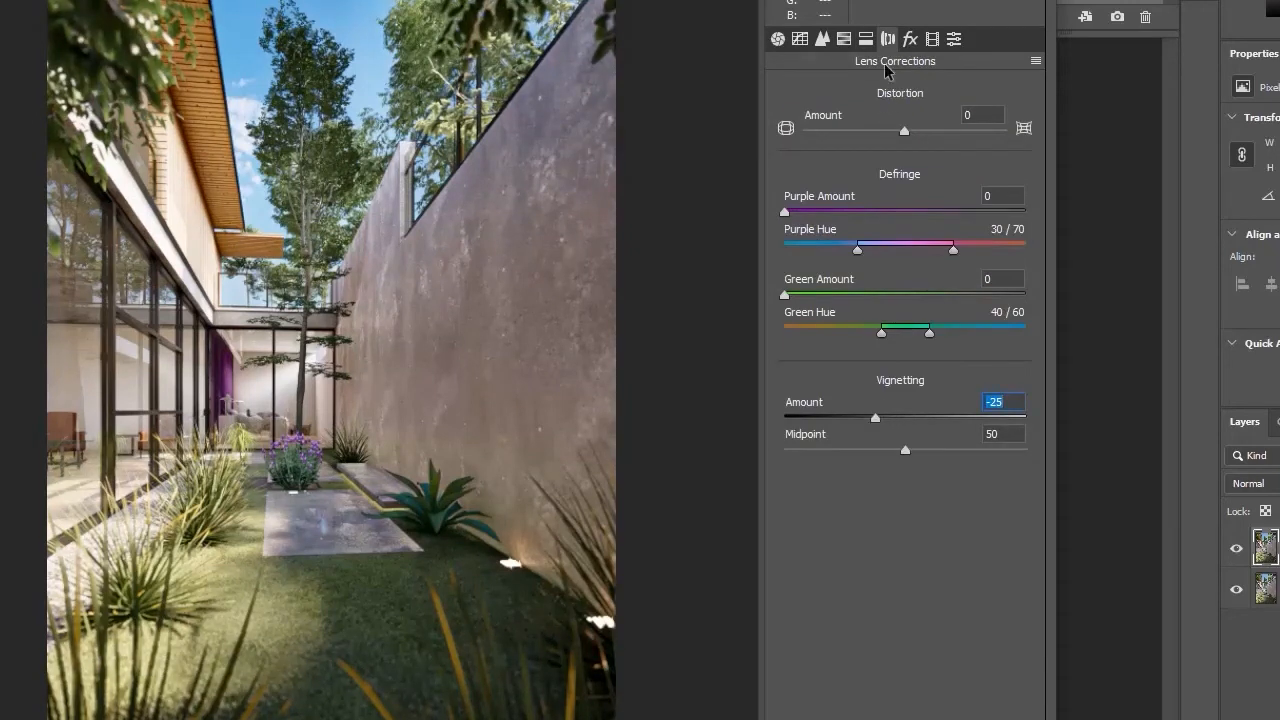
{"action": "left_click", "coordinate": [910, 38]}
{"action": "left_click_drag", "start_coordinate": [900, 299], "coordinate": [891, 303]}
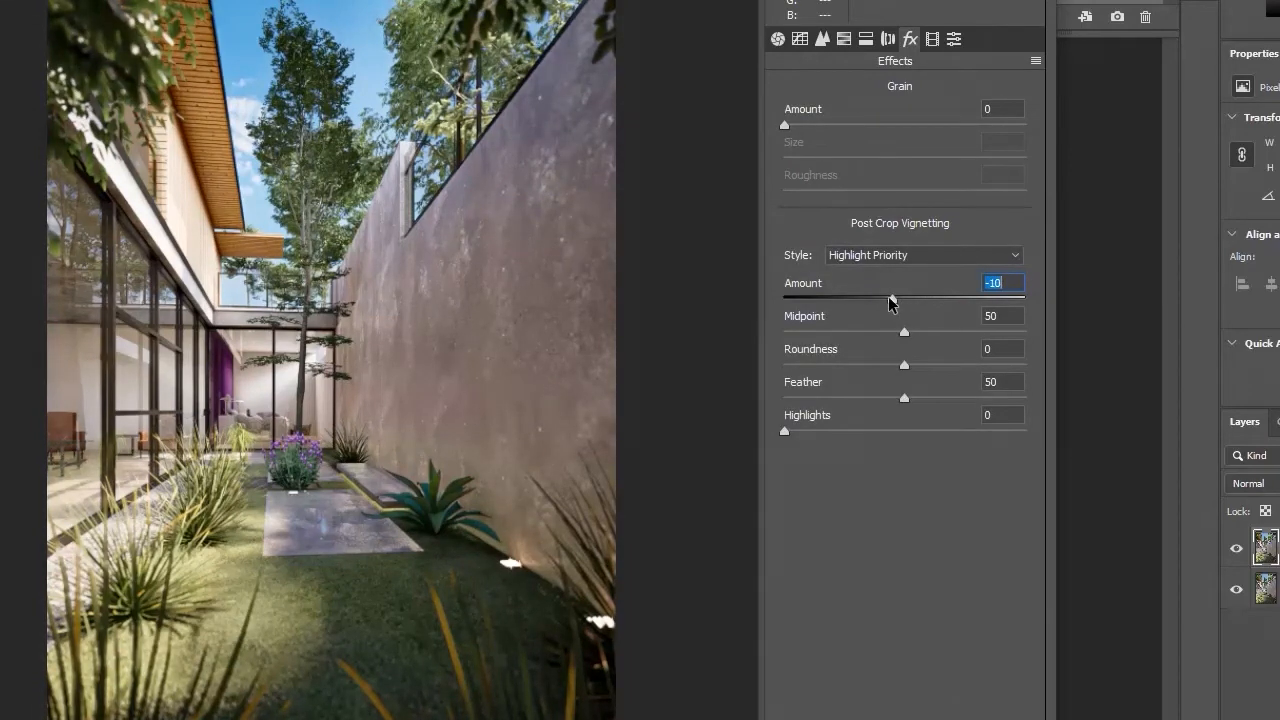
{"action": "left_click", "coordinate": [932, 39]}
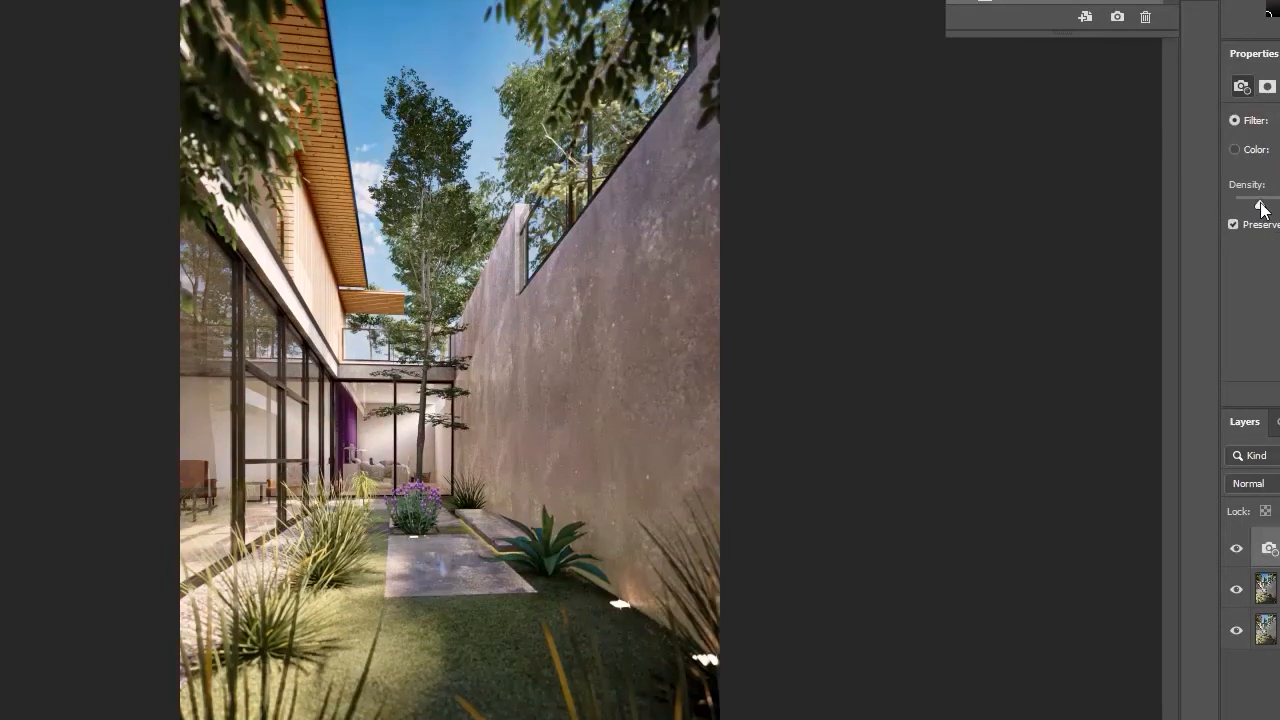
Add a Photo Filter adjustment layer above the graded photo and adjust its density
{"action": "left_click_drag", "start_coordinate": [1260, 203], "coordinate": [1273, 205]}
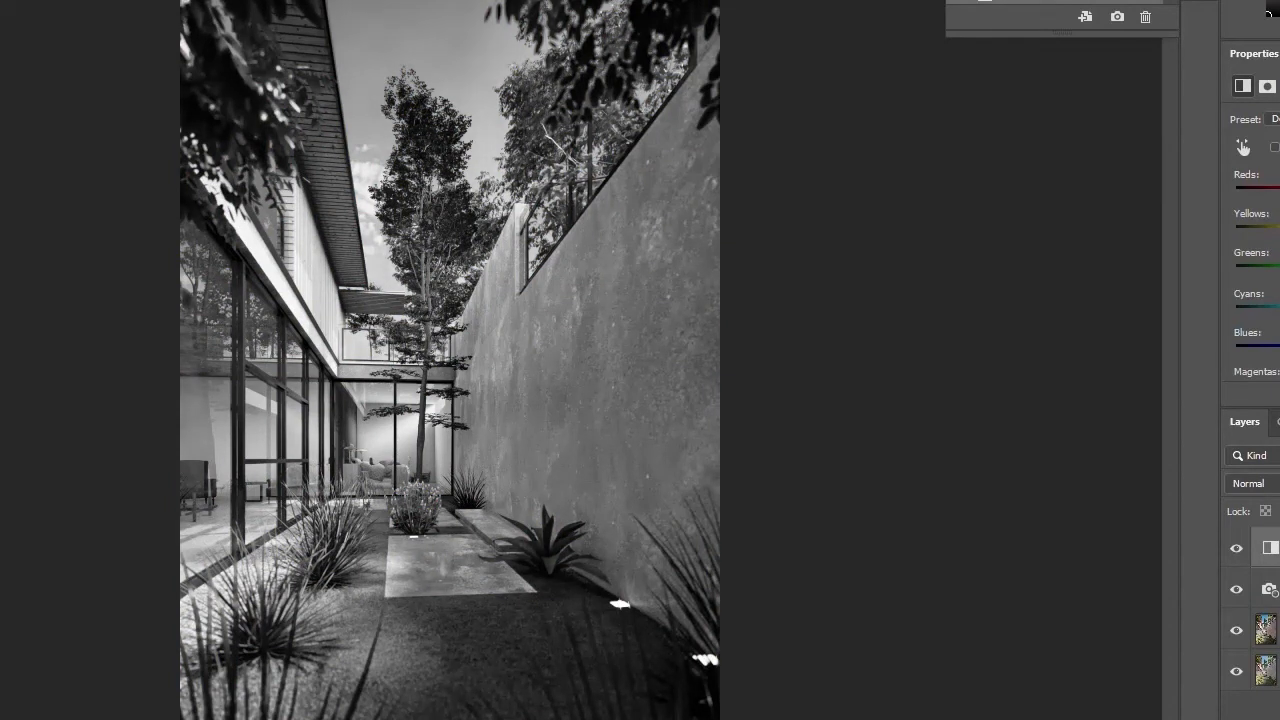
Add a Black & White adjustment layer, paint its mask so only the photo's edges stay desaturated, and compare with the layer hidden
{"action": "left_click", "coordinate": [1267, 86]}
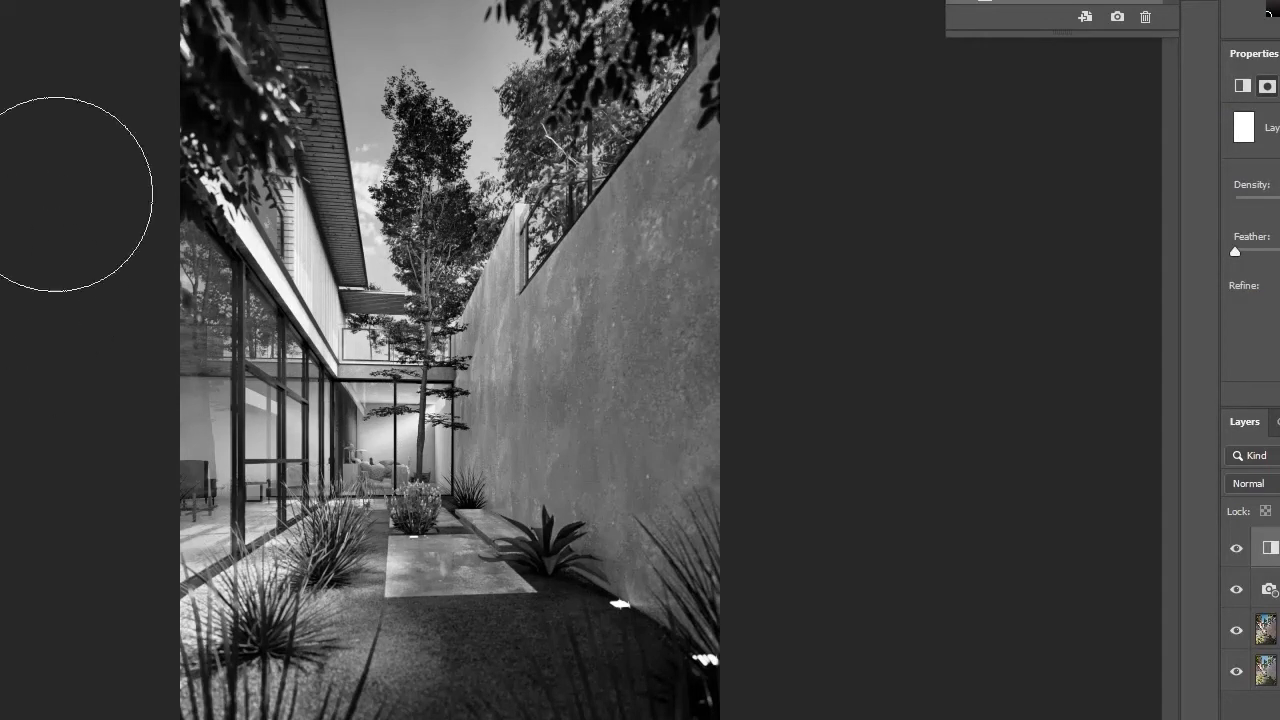
{"action": "mouse_move", "coordinate": [506, 380]}
{"action": "left_mouse_down"}
{"action": "mouse_move", "coordinate": [490, 450]}
{"action": "mouse_move", "coordinate": [350, 510]}
{"action": "mouse_move", "coordinate": [355, 520]}
{"action": "mouse_move", "coordinate": [435, 522]}
{"action": "mouse_move", "coordinate": [604, 558]}
{"action": "mouse_move", "coordinate": [611, 571]}
{"action": "left_mouse_up"}
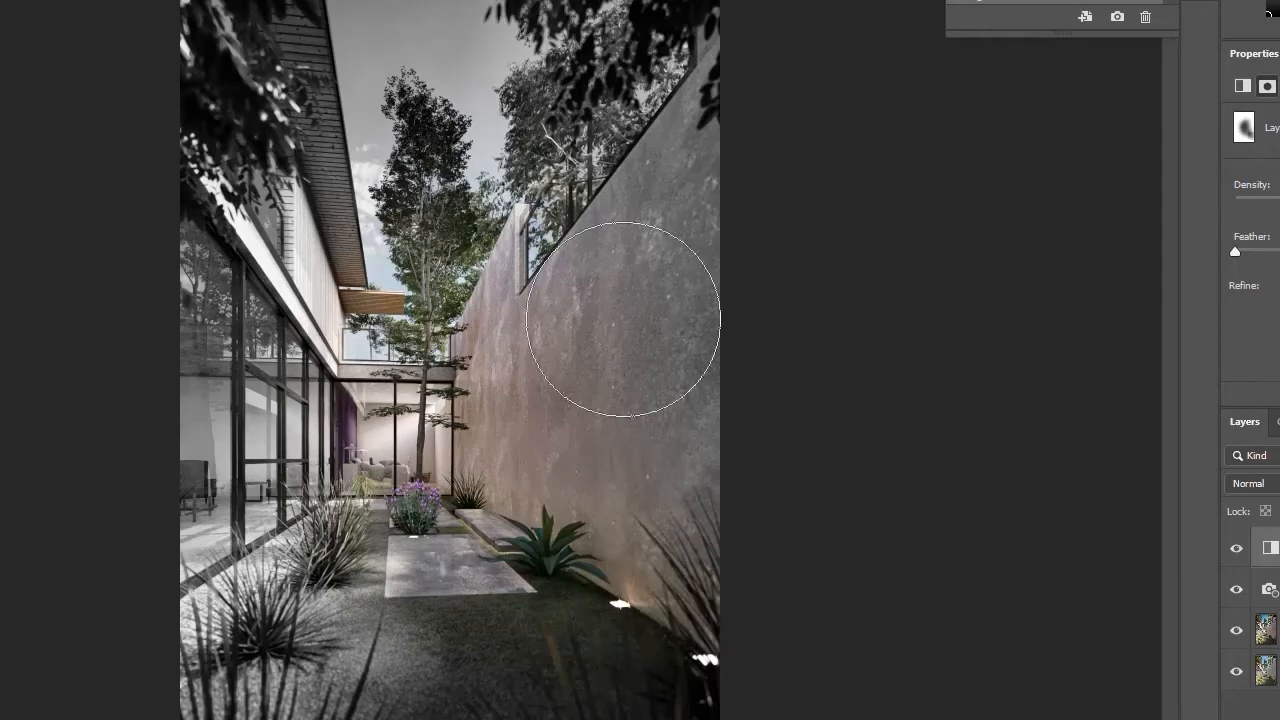
{"action": "mouse_move", "coordinate": [407, 712]}
{"action": "left_mouse_down"}
{"action": "mouse_move", "coordinate": [380, 600]}
{"action": "mouse_move", "coordinate": [320, 610]}
{"action": "mouse_move", "coordinate": [268, 640]}
{"action": "mouse_move", "coordinate": [480, 683]}
{"action": "mouse_move", "coordinate": [457, 671]}
{"action": "mouse_move", "coordinate": [509, 534]}
{"action": "mouse_move", "coordinate": [460, 333]}
{"action": "mouse_move", "coordinate": [480, 370]}
{"action": "mouse_move", "coordinate": [345, 160]}
{"action": "mouse_move", "coordinate": [358, 241]}
{"action": "mouse_move", "coordinate": [212, 10]}
{"action": "mouse_move", "coordinate": [384, 171]}
{"action": "mouse_move", "coordinate": [487, 116]}
{"action": "mouse_move", "coordinate": [508, 155]}
{"action": "mouse_move", "coordinate": [428, 283]}
{"action": "mouse_move", "coordinate": [478, 181]}
{"action": "mouse_move", "coordinate": [398, 76]}
{"action": "mouse_move", "coordinate": [696, 2]}
{"action": "mouse_move", "coordinate": [389, 313]}
{"action": "mouse_move", "coordinate": [414, 383]}
{"action": "mouse_move", "coordinate": [457, 363]}
{"action": "mouse_move", "coordinate": [503, 454]}
{"action": "mouse_move", "coordinate": [646, 535]}
{"action": "mouse_move", "coordinate": [600, 626]}
{"action": "mouse_move", "coordinate": [376, 719]}
{"action": "mouse_move", "coordinate": [214, 486]}
{"action": "mouse_move", "coordinate": [332, 380]}
{"action": "mouse_move", "coordinate": [316, 206]}
{"action": "mouse_move", "coordinate": [351, 164]}
{"action": "mouse_move", "coordinate": [338, 470]}
{"action": "mouse_move", "coordinate": [548, 566]}
{"action": "mouse_move", "coordinate": [592, 510]}
{"action": "mouse_move", "coordinate": [600, 386]}
{"action": "mouse_move", "coordinate": [445, 705]}
{"action": "mouse_move", "coordinate": [511, 693]}
{"action": "mouse_move", "coordinate": [316, 415]}
{"action": "mouse_move", "coordinate": [335, 32]}
{"action": "mouse_move", "coordinate": [302, 30]}
{"action": "mouse_move", "coordinate": [643, 0]}
{"action": "left_mouse_up"}
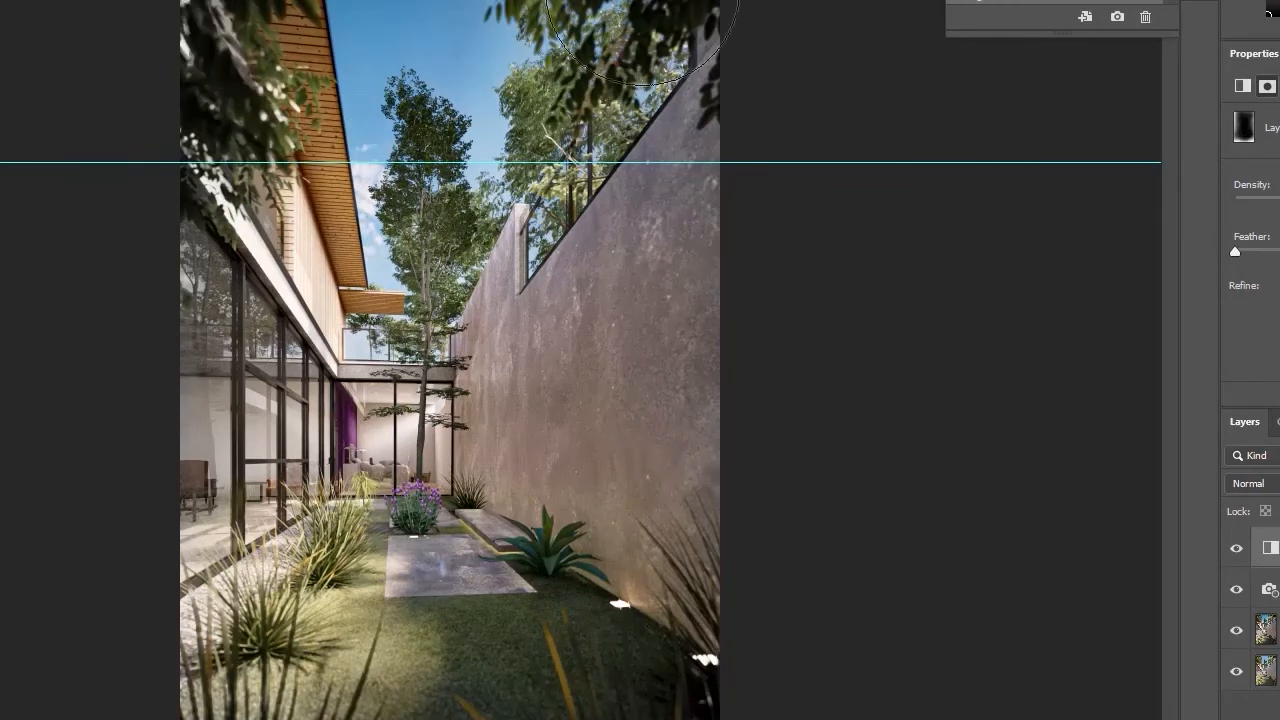
{"action": "left_click", "coordinate": [1233, 549]}
{"action": "left_click", "coordinate": [1232, 549]}
{"action": "left_click", "coordinate": [1231, 549]}
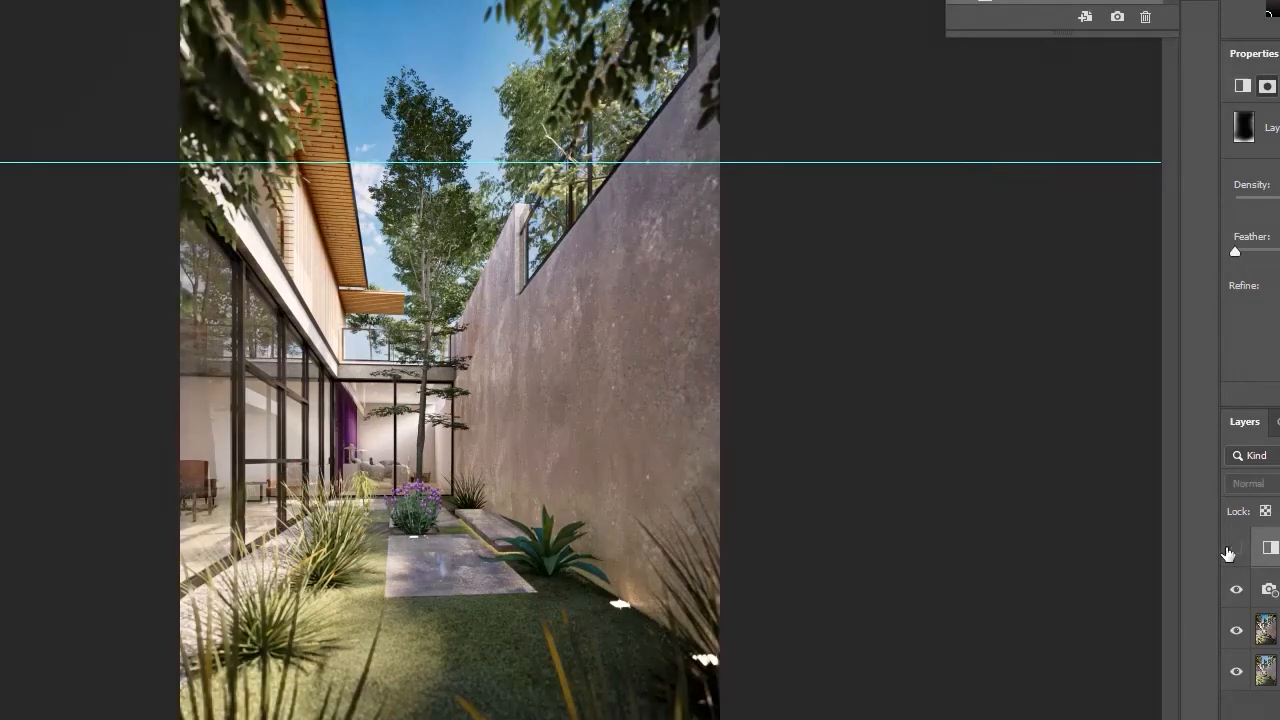
{"action": "left_click", "coordinate": [1228, 555]}
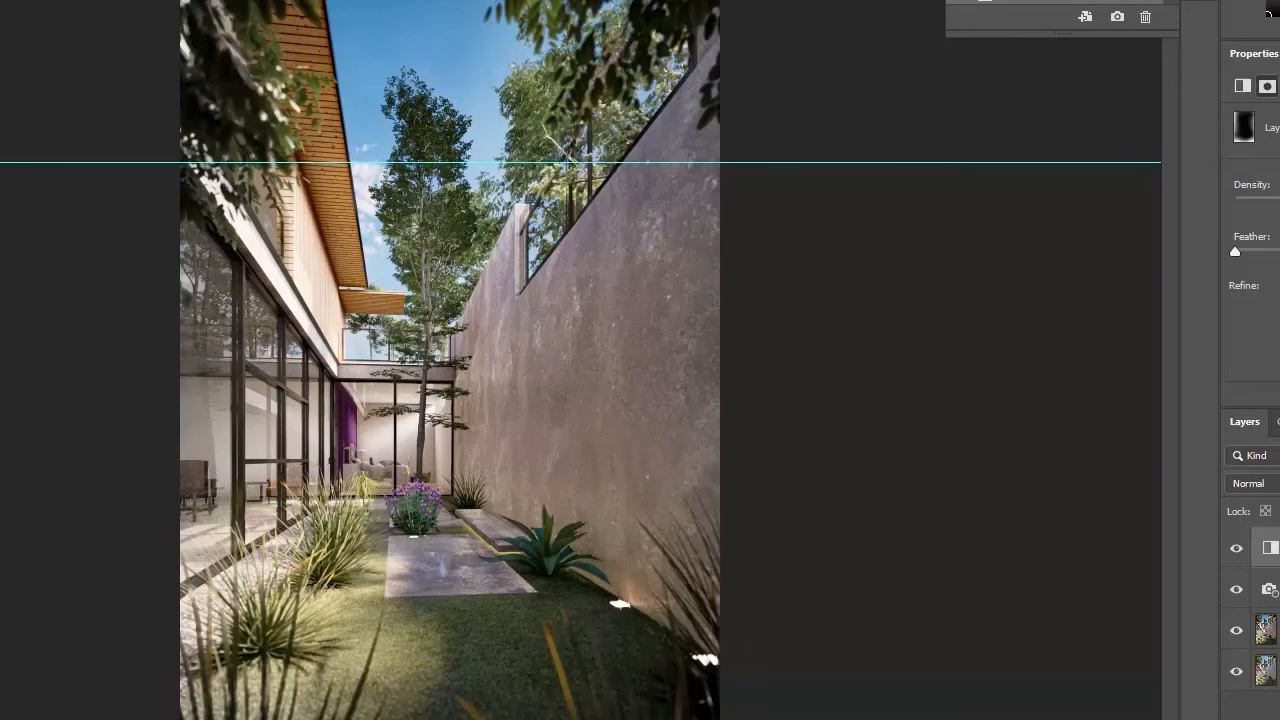
Save a JPEG copy of the photo at quality 10 (Maximum) with the Baseline ("Standard") format option
{"action": "key", "text": "ctrl+s"}
{"action": "left_click", "coordinate": [778, 523]}
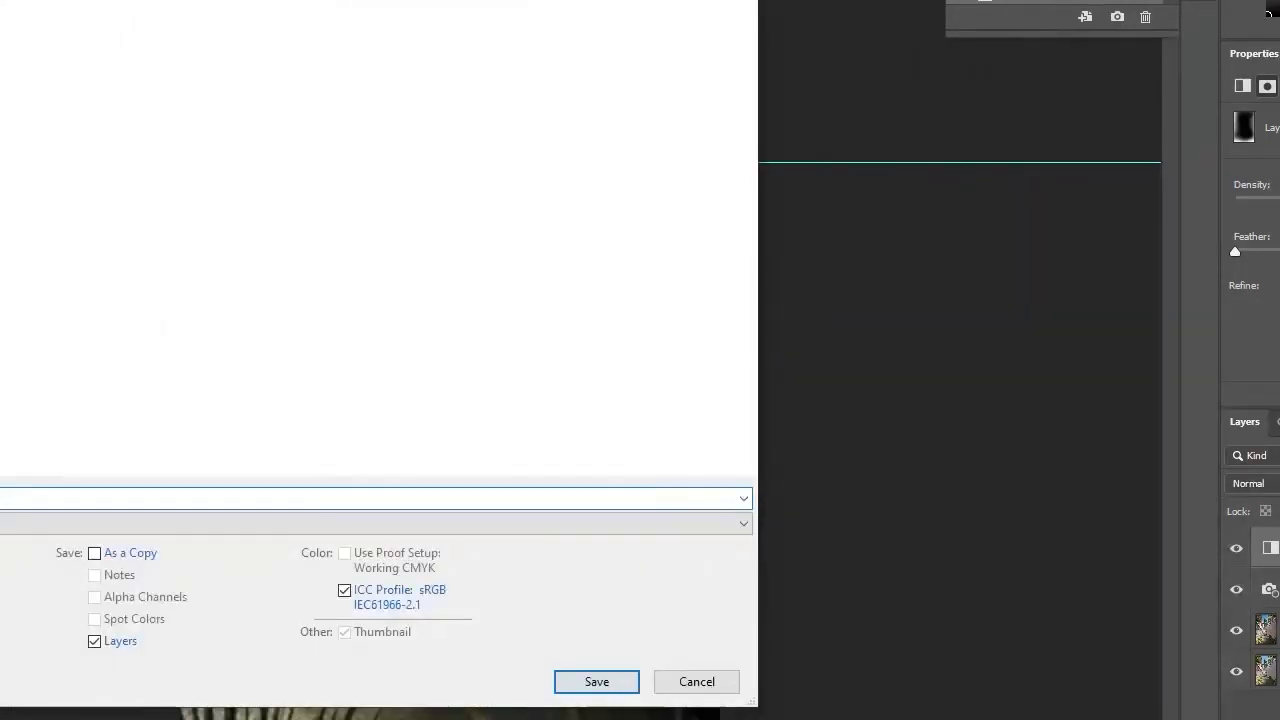
{"action": "left_click", "coordinate": [10, 523]}
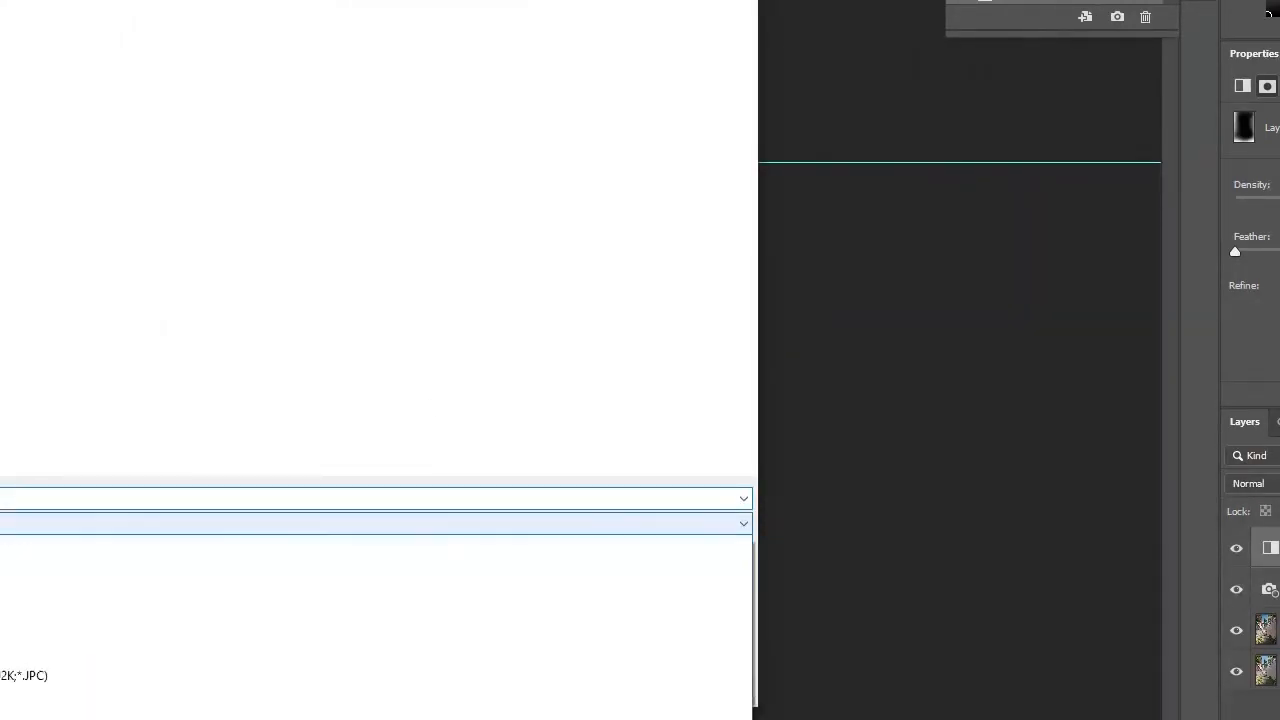
{"action": "left_click", "coordinate": [10, 666]}
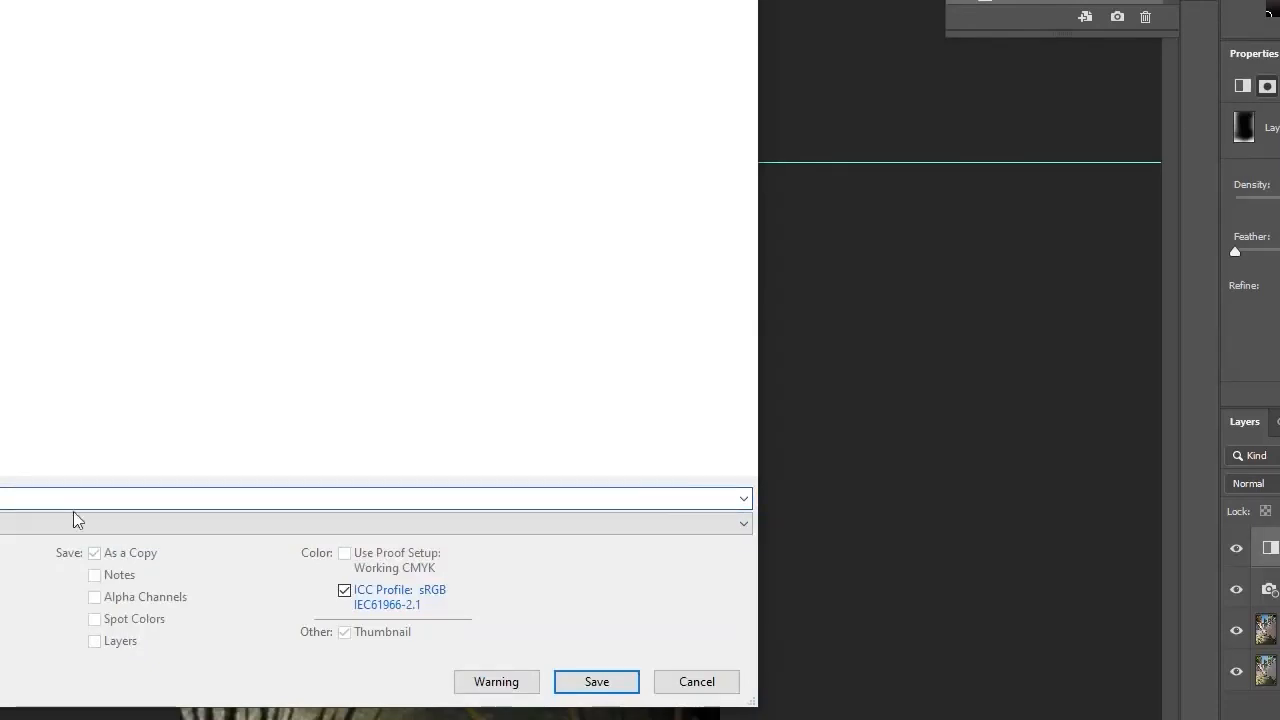
{"action": "left_click", "coordinate": [619, 684]}
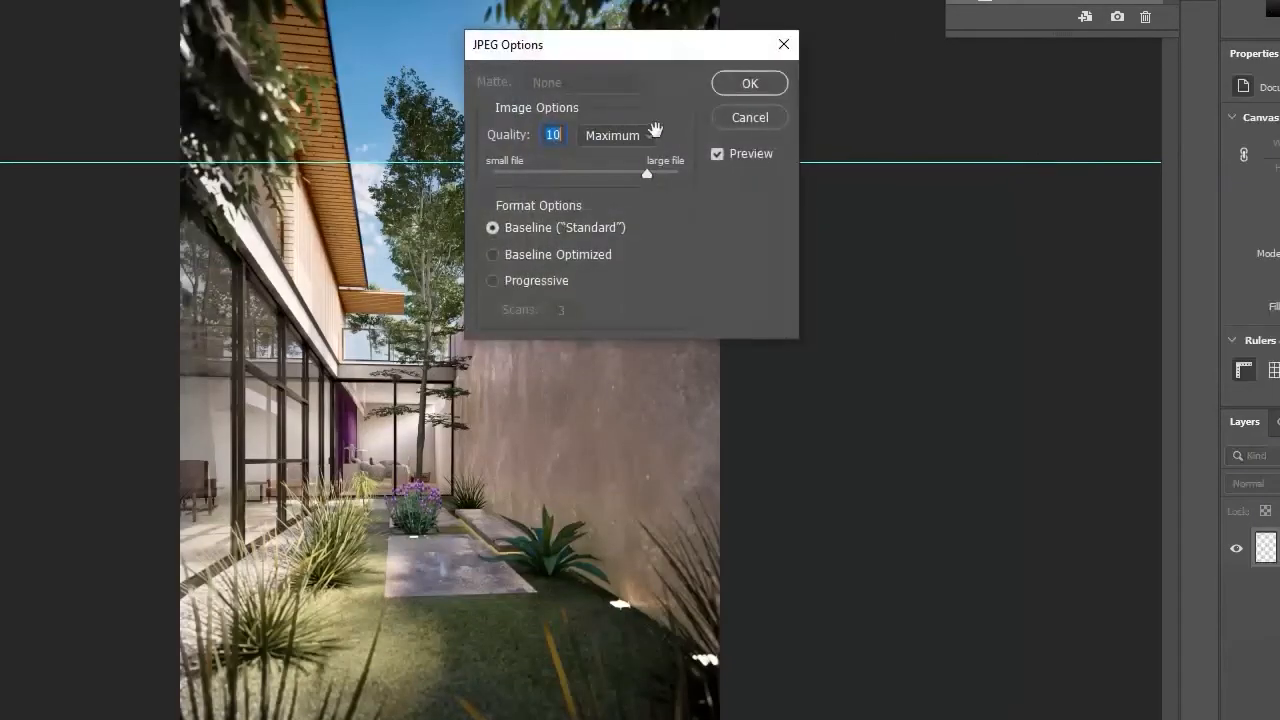
{"action": "left_click", "coordinate": [748, 85]}
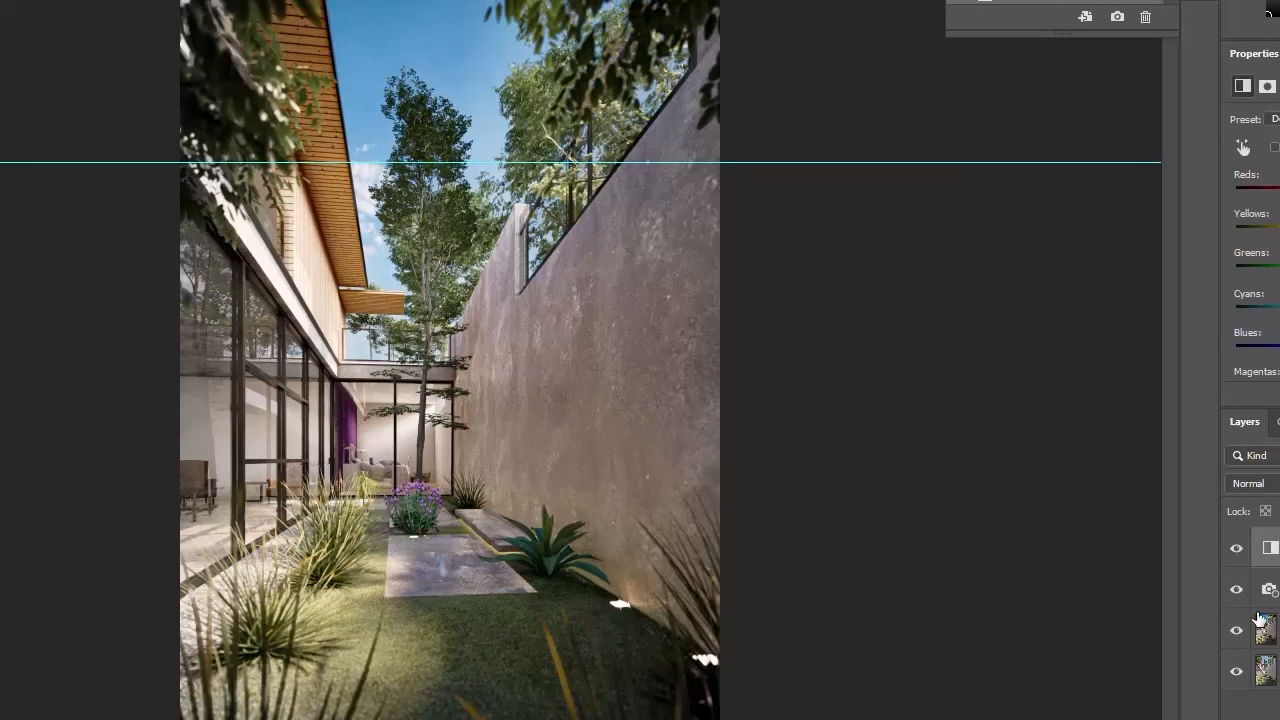
Stamp all visible layers into one merged layer, hide the layers between it and the original, and compare before and after
{"action": "key", "text": "ctrl+alt+shift+e"}
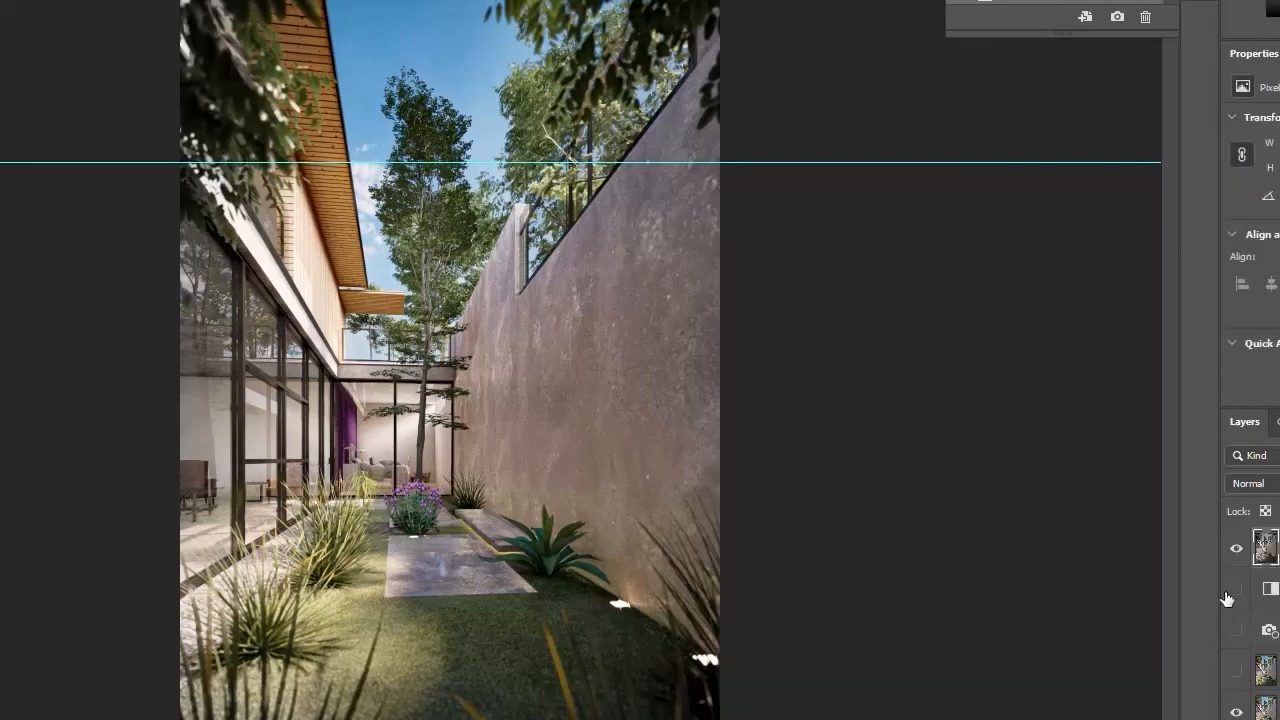
{"action": "left_click", "coordinate": [1235, 552]}
{"action": "left_click", "coordinate": [1236, 553]}
{"action": "left_click", "coordinate": [1236, 553]}
{"action": "left_click", "coordinate": [1236, 553]}
Hide the guide line crossing the image
{"action": "key", "text": "ctrl+t"}
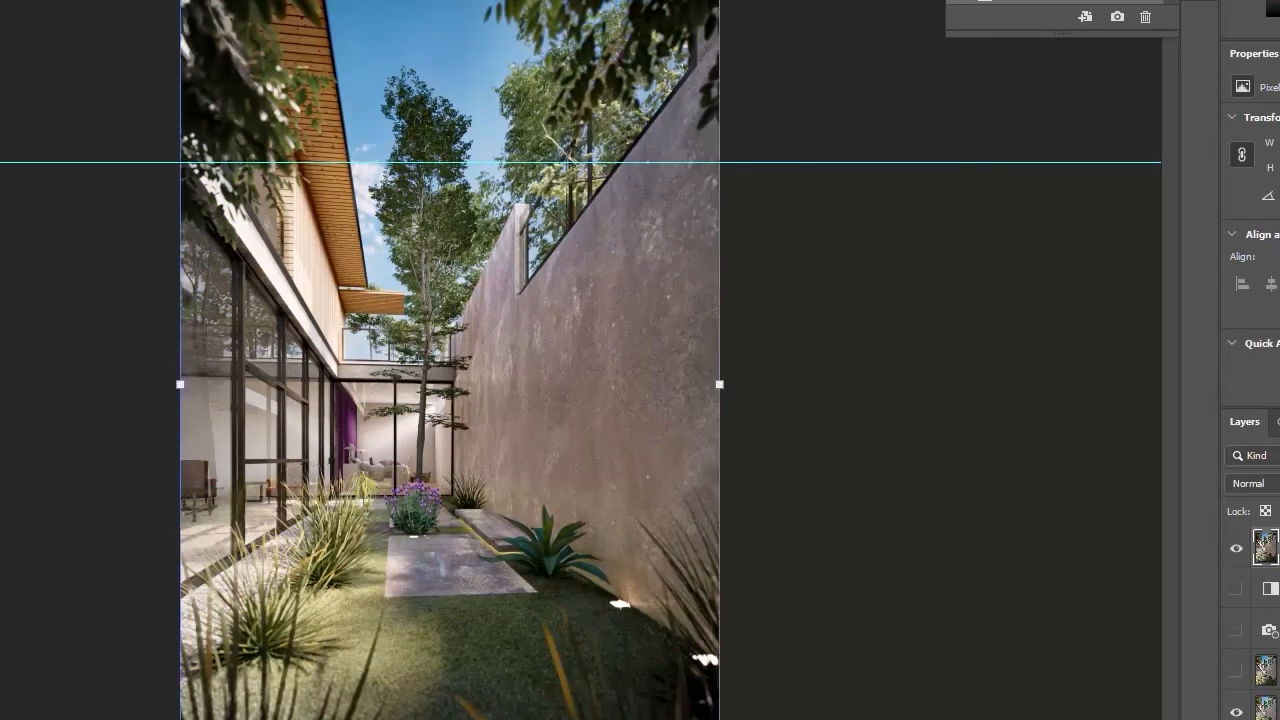
{"action": "key", "text": "ctrl+semicolon"}
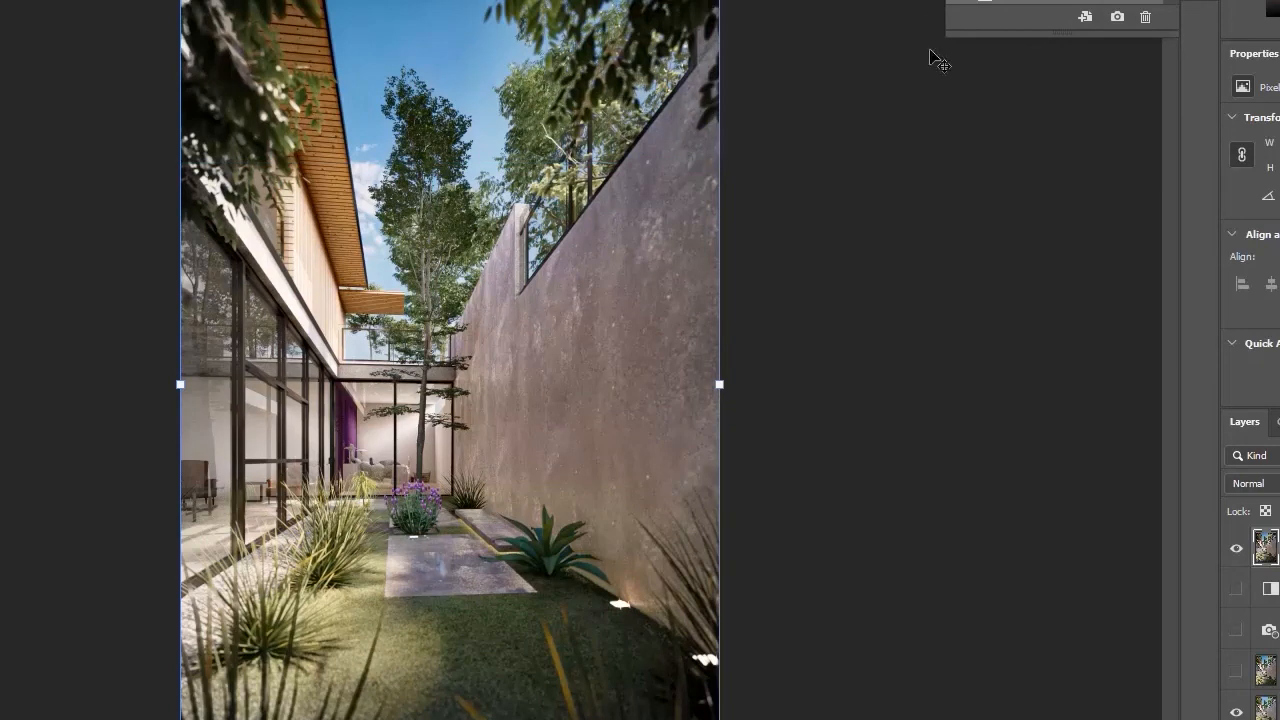
{"action": "key", "text": "Return"}
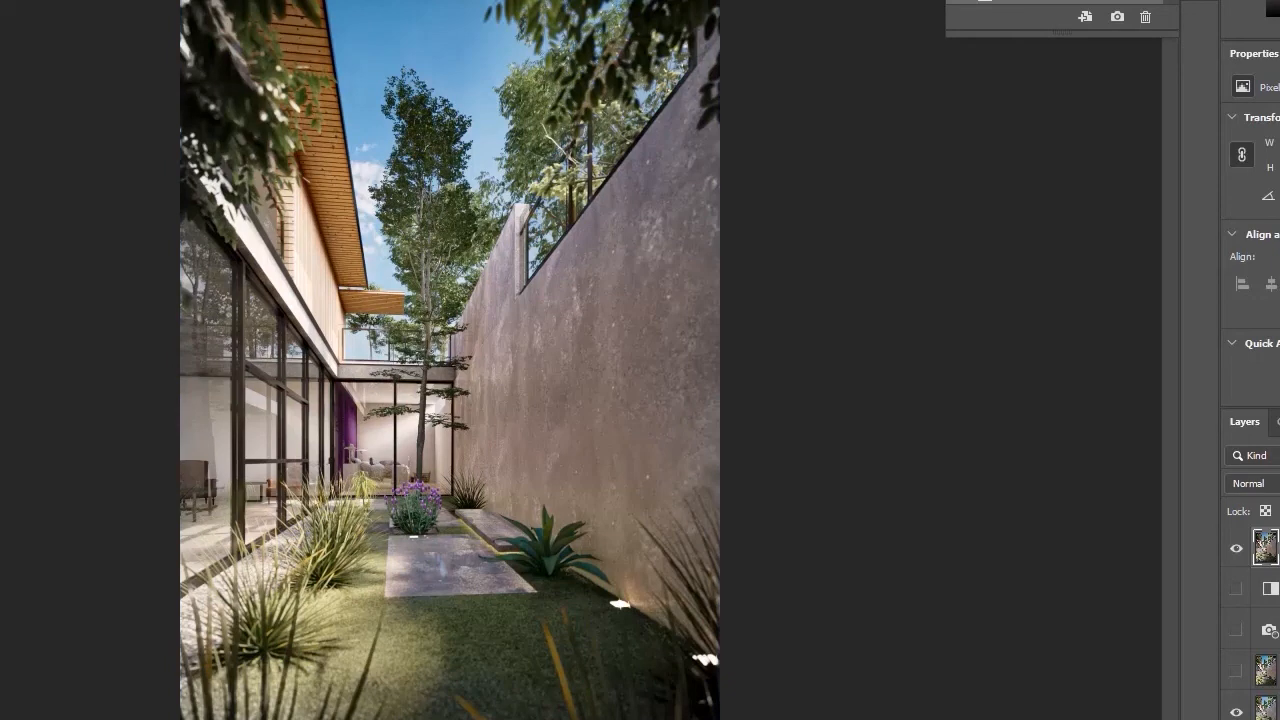